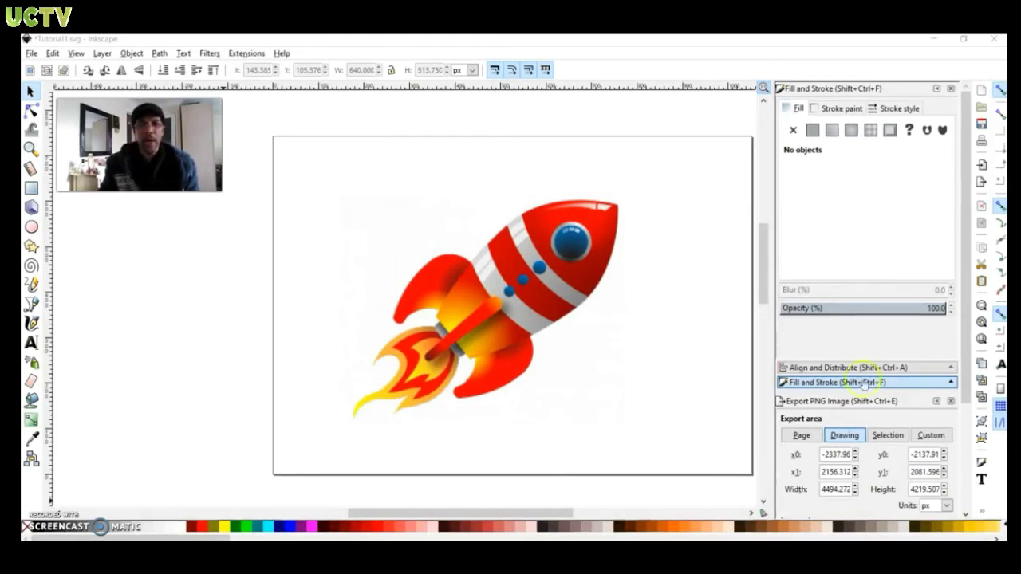
# Scale the rocket image proportionally to about 548 × 440 px, shift it slightly on the page, and reduce its opacity to 68.6%
pyautogui.click(427, 251)
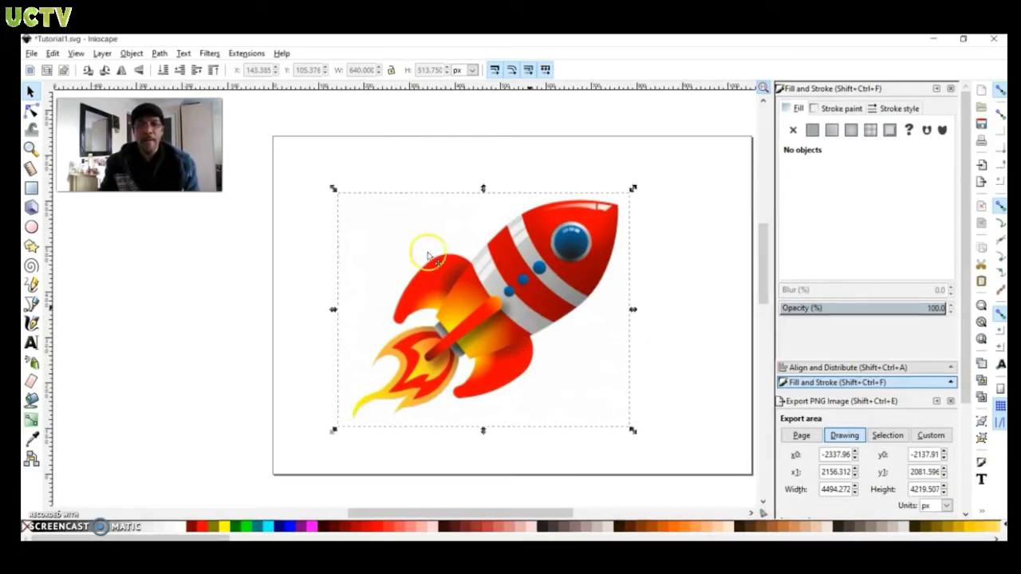
pyautogui.click(391, 70)
pyautogui.moveTo(631, 189); pyautogui.dragTo(590, 202)
pyautogui.moveTo(531, 296); pyautogui.dragTo(517, 270)
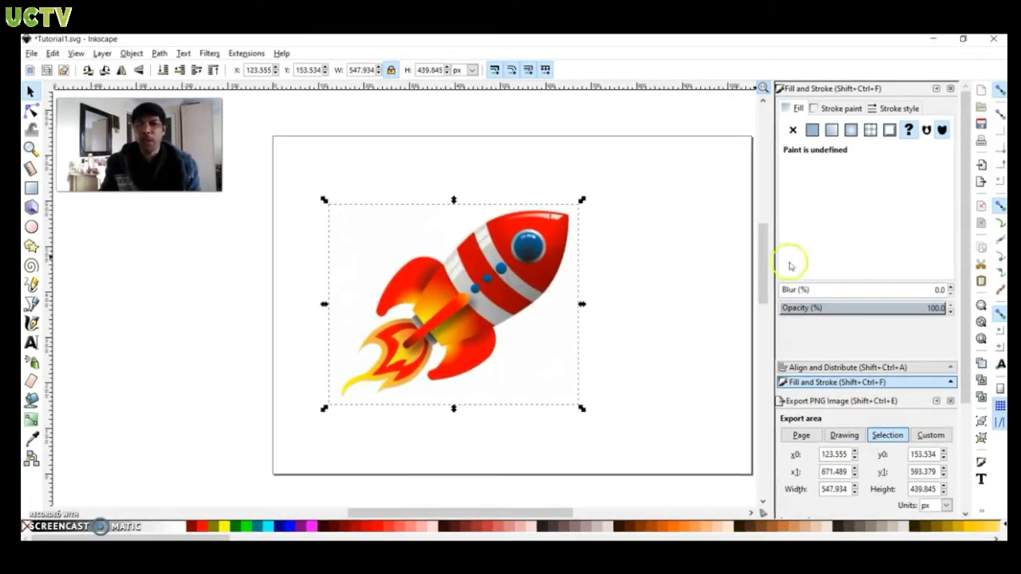
pyautogui.moveTo(923, 308); pyautogui.dragTo(898, 306)
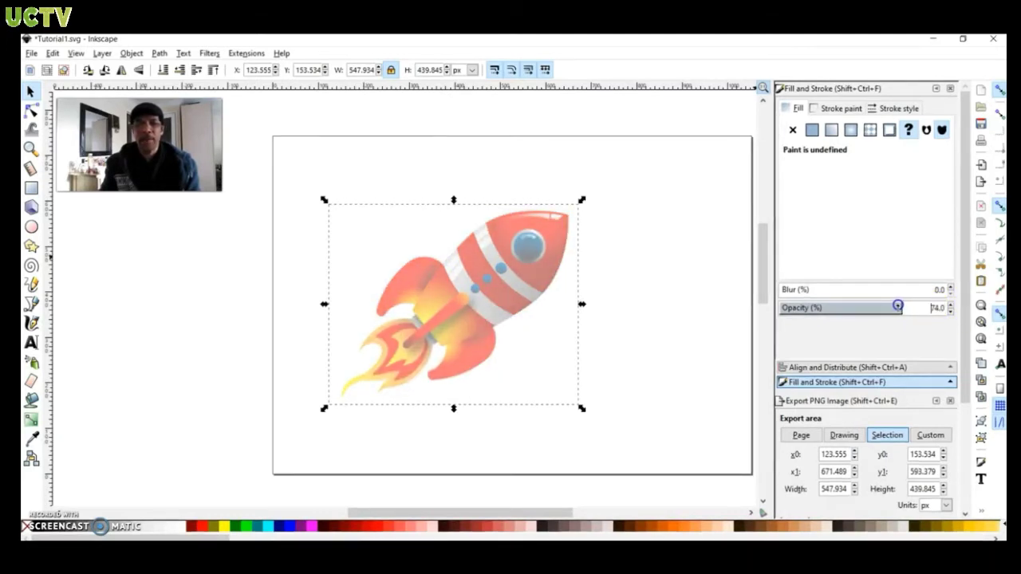
pyautogui.click(588, 263)
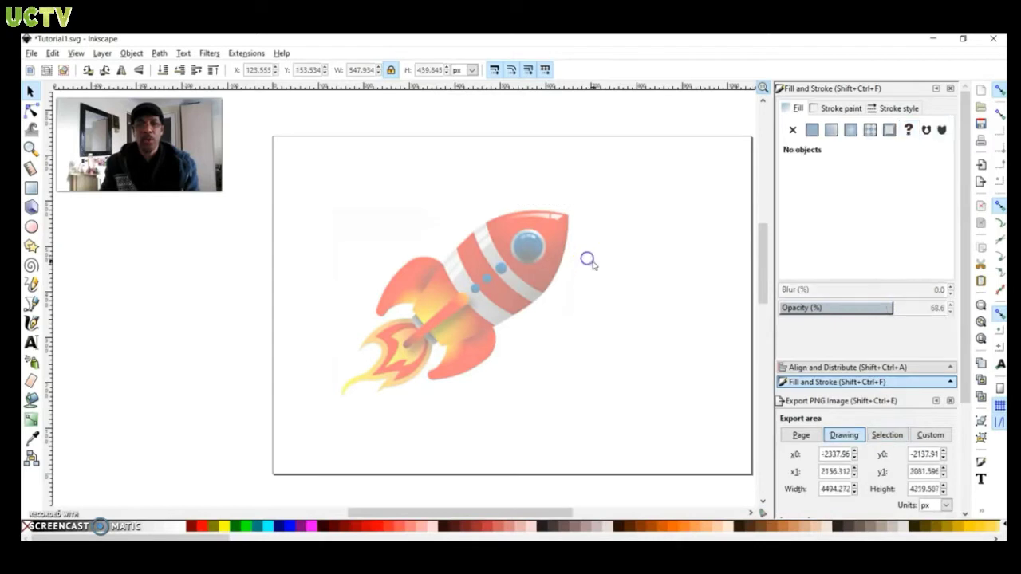
# Draw a closed, straight-sided Bezier triangle on the rocket body joining its two tail corners and the nose tip
pyautogui.scroll(1, 563, 279)
pyautogui.scroll(1, 563, 282)
pyautogui.hscroll(-3, 497, 289)
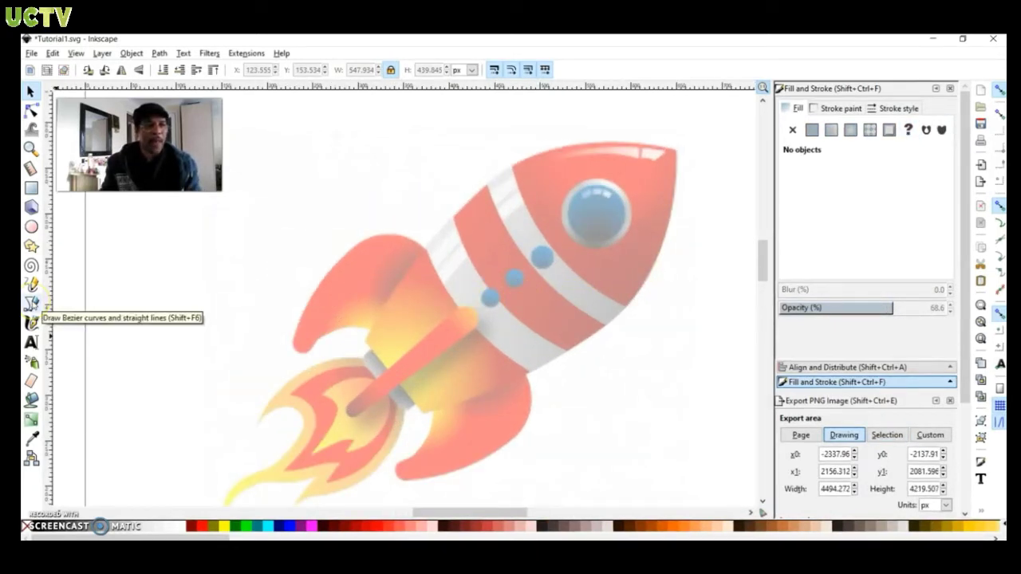
pyautogui.click(32, 304)
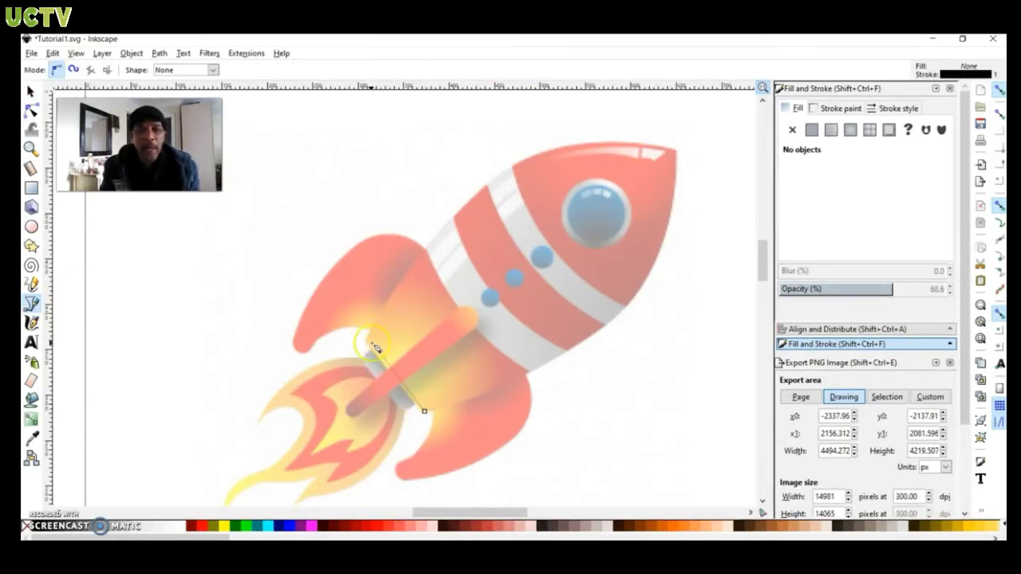
pyautogui.click(368, 346)
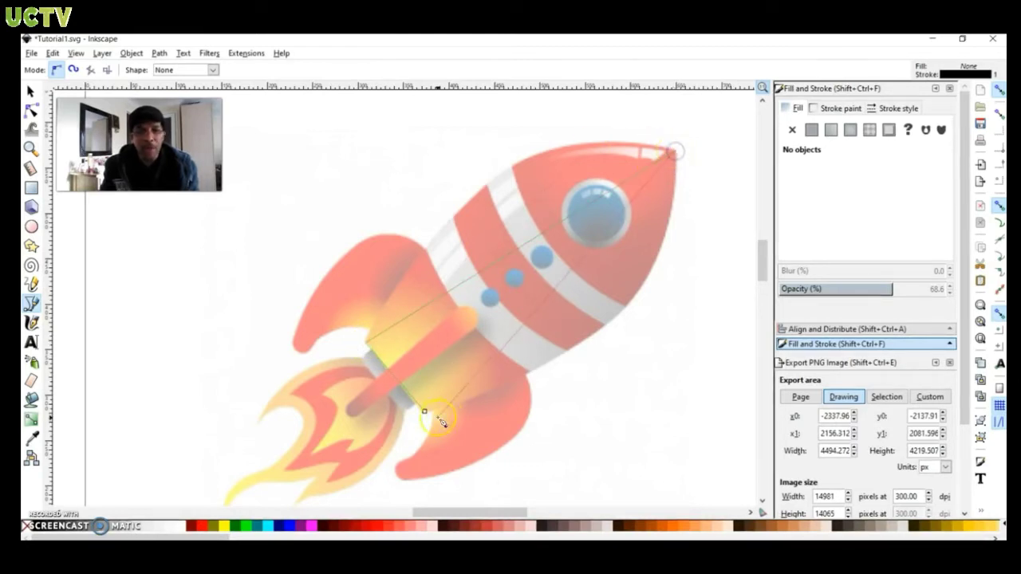
pyautogui.click(424, 411)
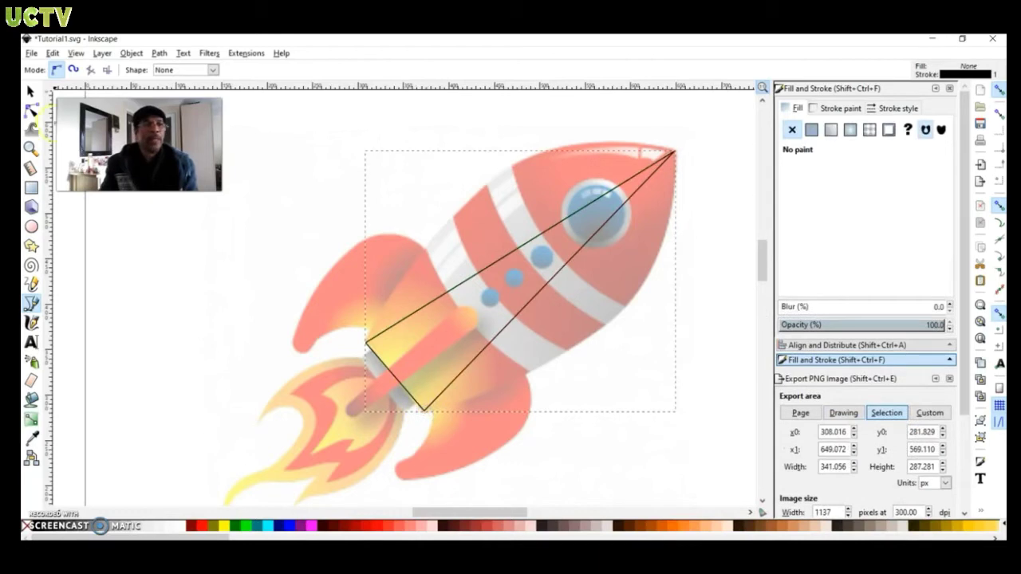
# Bend both long sides of the triangle outward to follow the curved edges of the rocket body
pyautogui.click(32, 111)
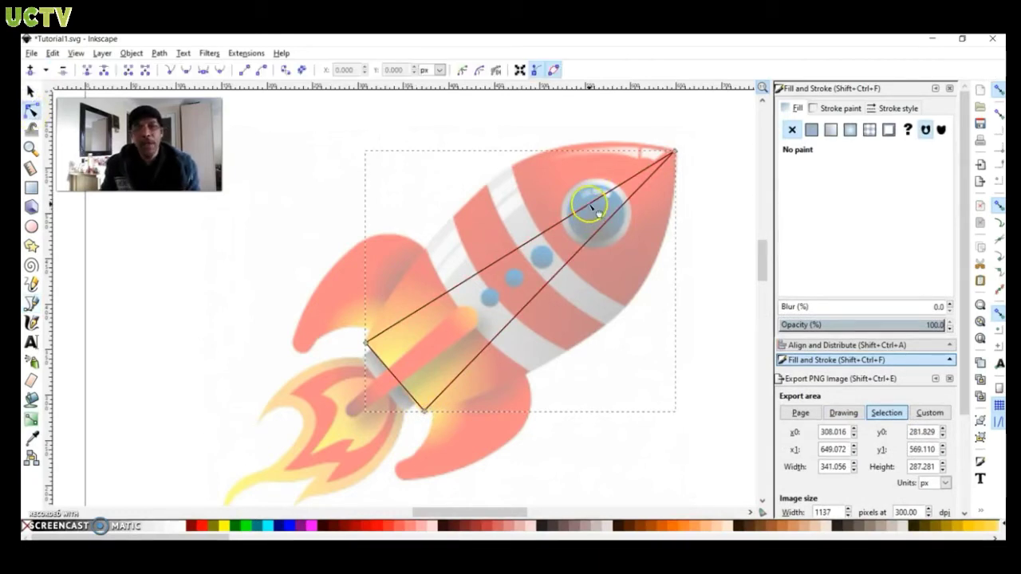
pyautogui.moveTo(588, 205); pyautogui.dragTo(528, 158)
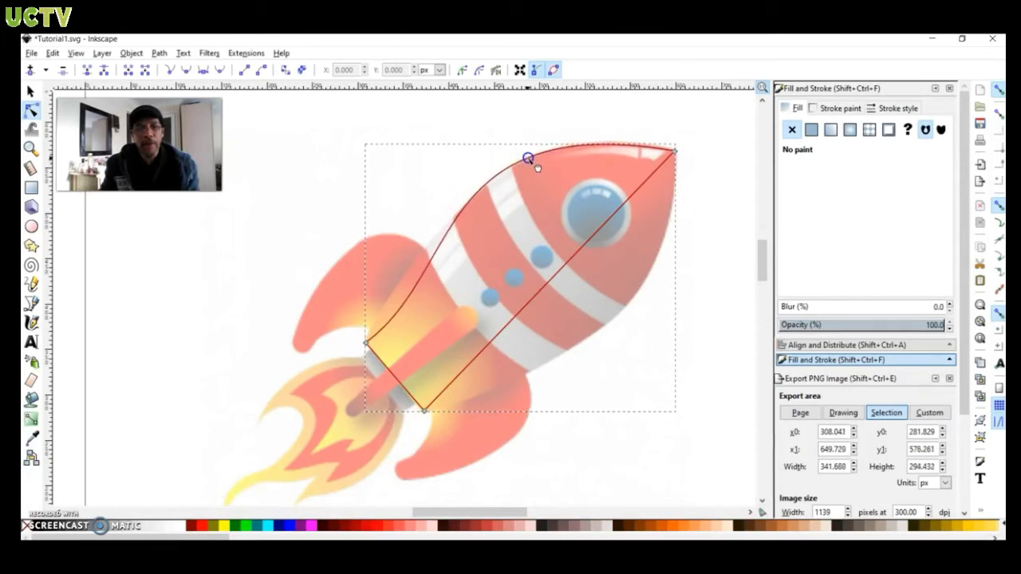
pyautogui.moveTo(591, 239); pyautogui.dragTo(636, 307)
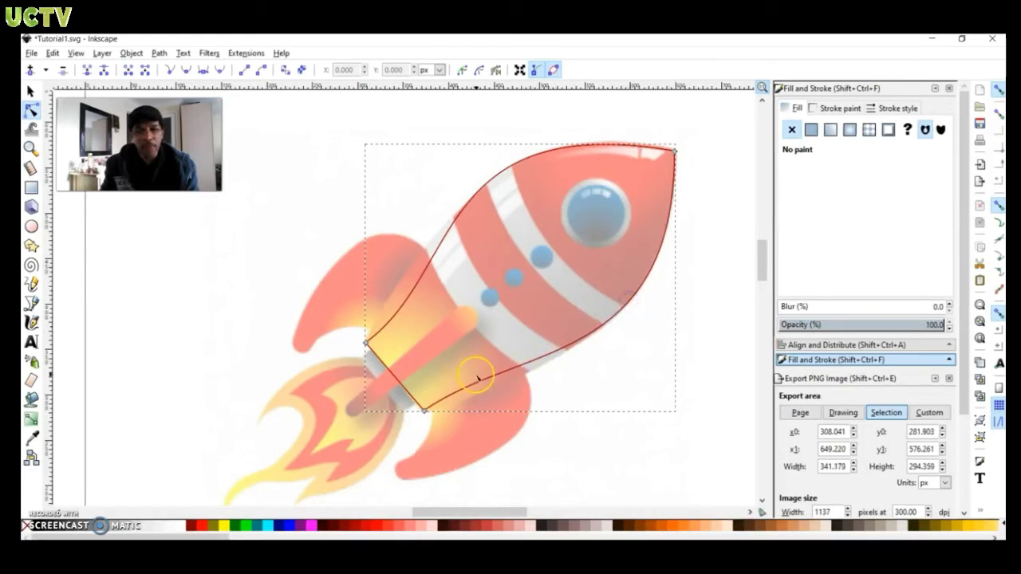
pyautogui.moveTo(483, 380)
pyautogui.mouseDown()
pyautogui.moveTo(459, 396)
pyautogui.moveTo(470, 390)
pyautogui.mouseUp()
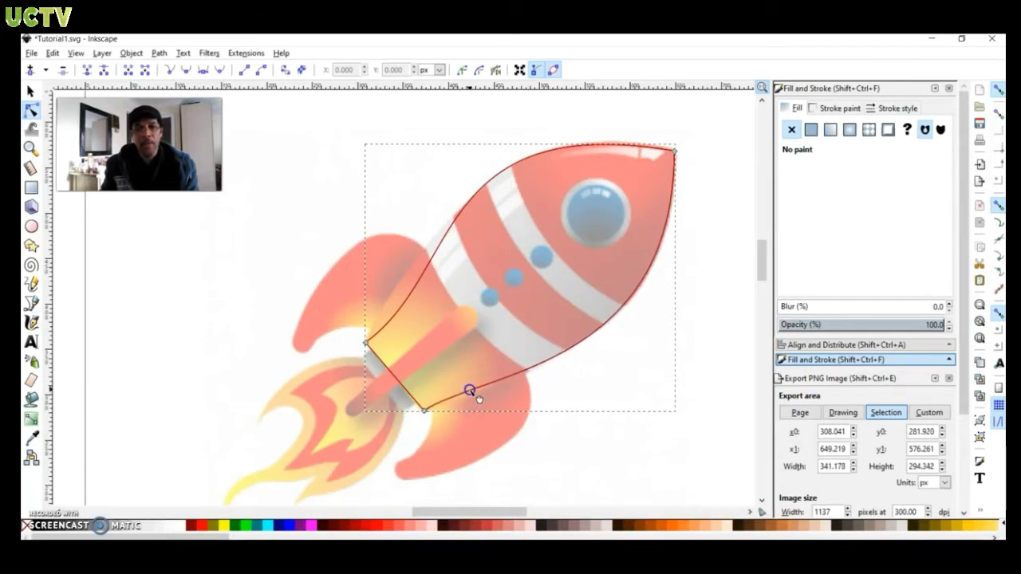
# Refine the curve of the body outline's upper side so it matches the rocket's edge from tail to nose
pyautogui.moveTo(410, 296); pyautogui.dragTo(385, 305)
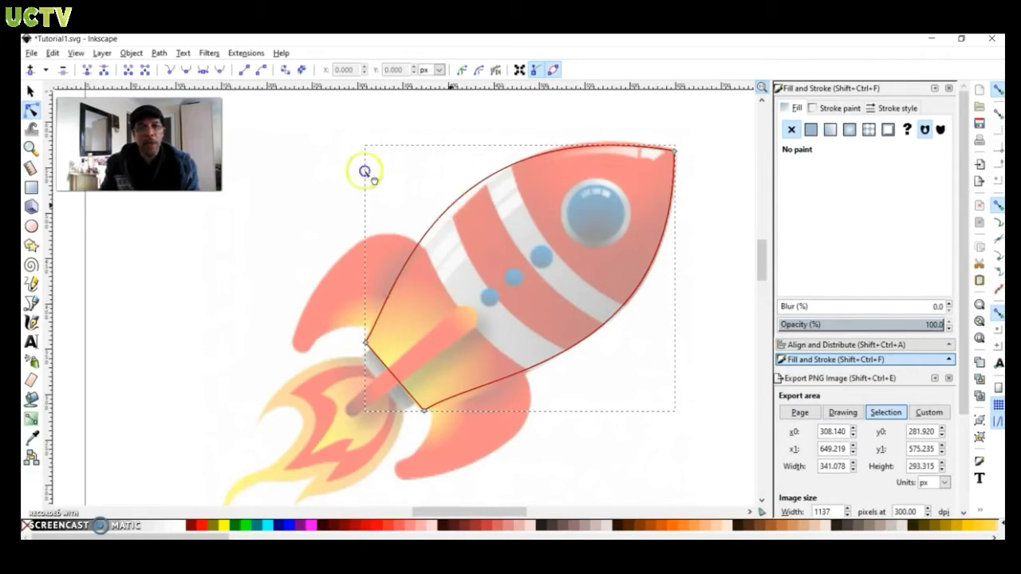
pyautogui.moveTo(454, 212); pyautogui.dragTo(470, 197)
pyautogui.click(427, 267)
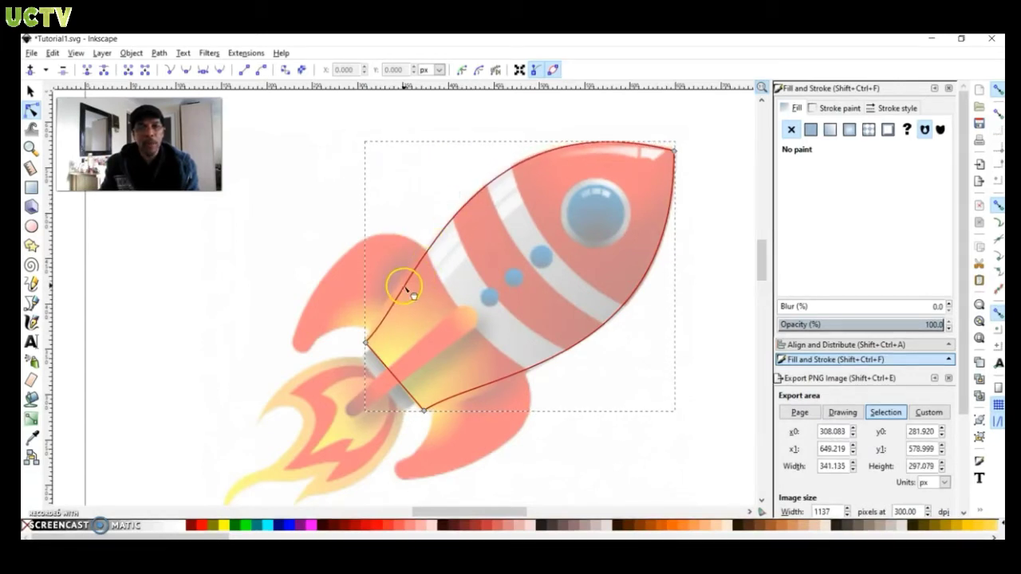
pyautogui.moveTo(411, 295)
pyautogui.mouseDown()
pyautogui.moveTo(401, 285)
pyautogui.moveTo(402, 300)
pyautogui.mouseUp()
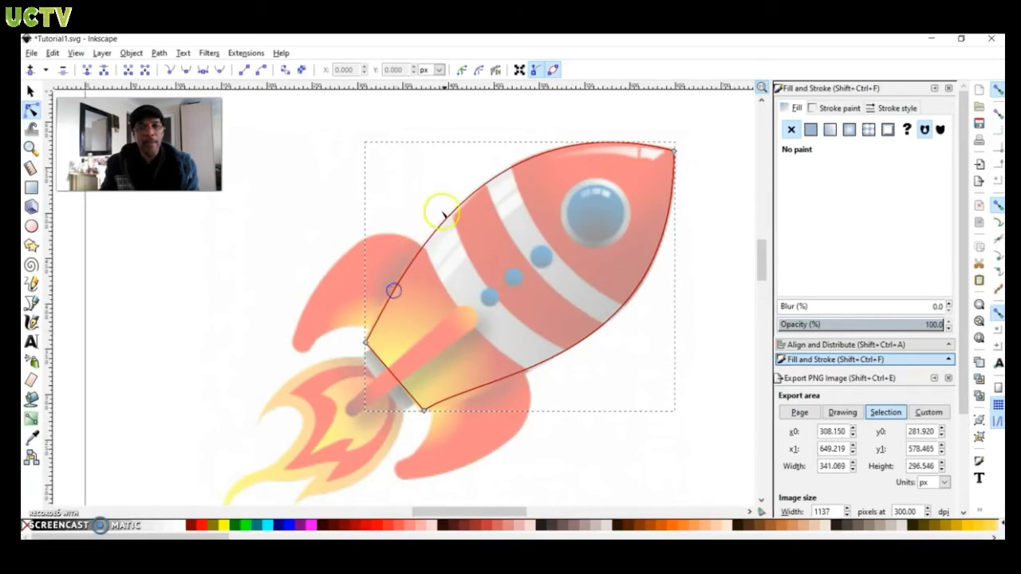
pyautogui.moveTo(468, 216); pyautogui.dragTo(471, 215)
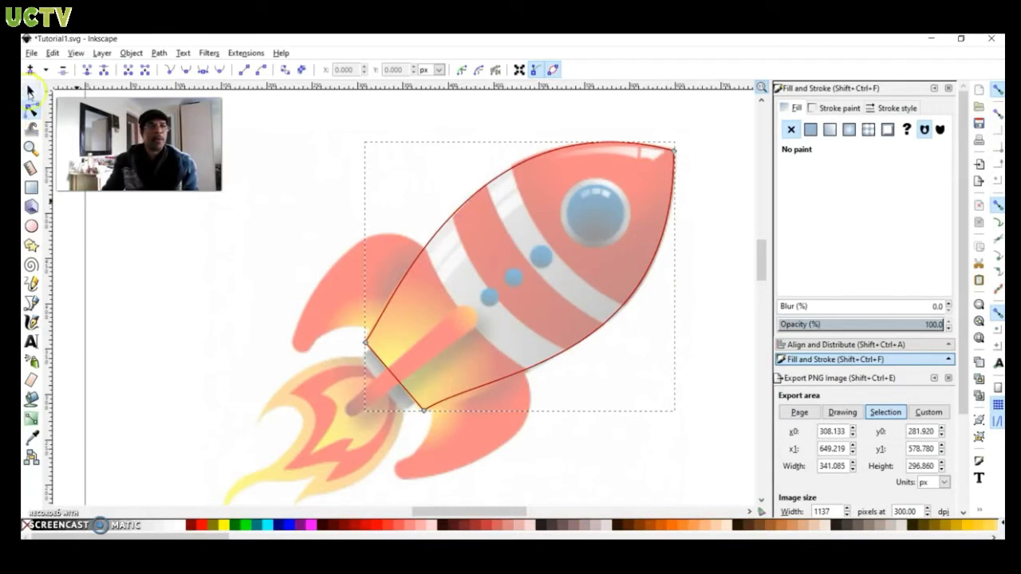
# Draw a closed, straight-segment Bezier outline around the rocket's upper fin, starting and ending where the fin meets the body
pyautogui.click(30, 91)
pyautogui.click(289, 275)
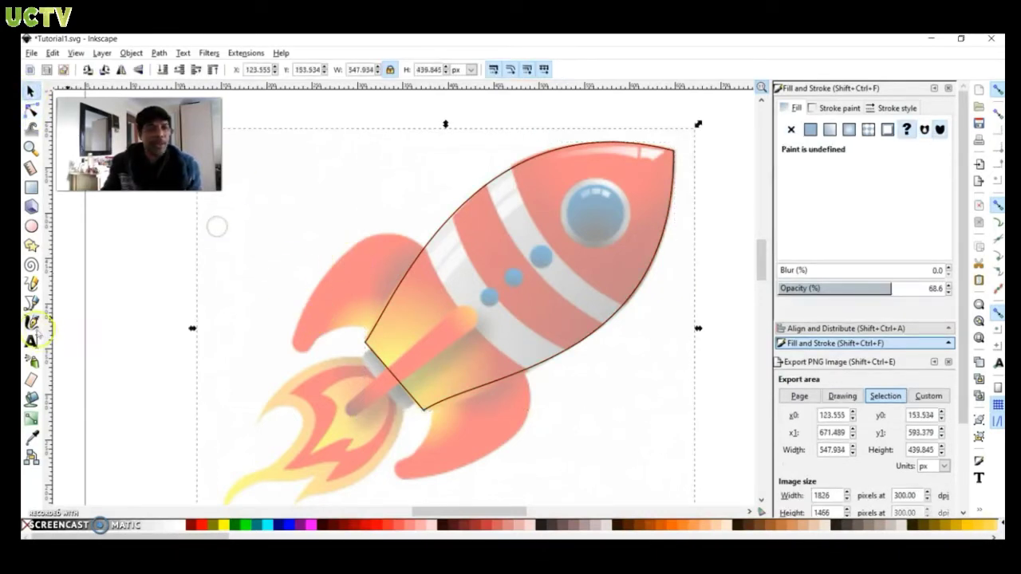
pyautogui.click(30, 302)
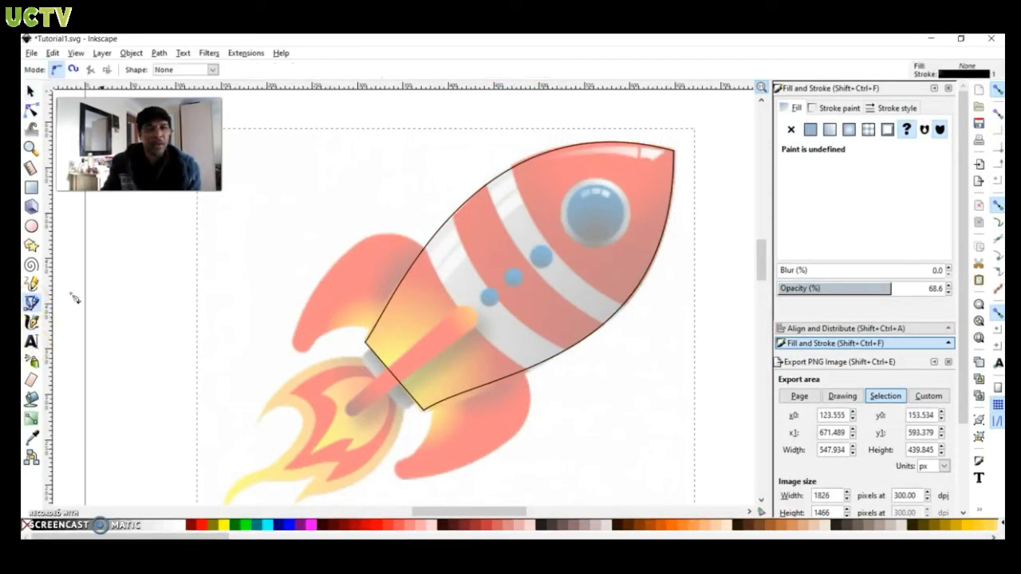
pyautogui.click(423, 250)
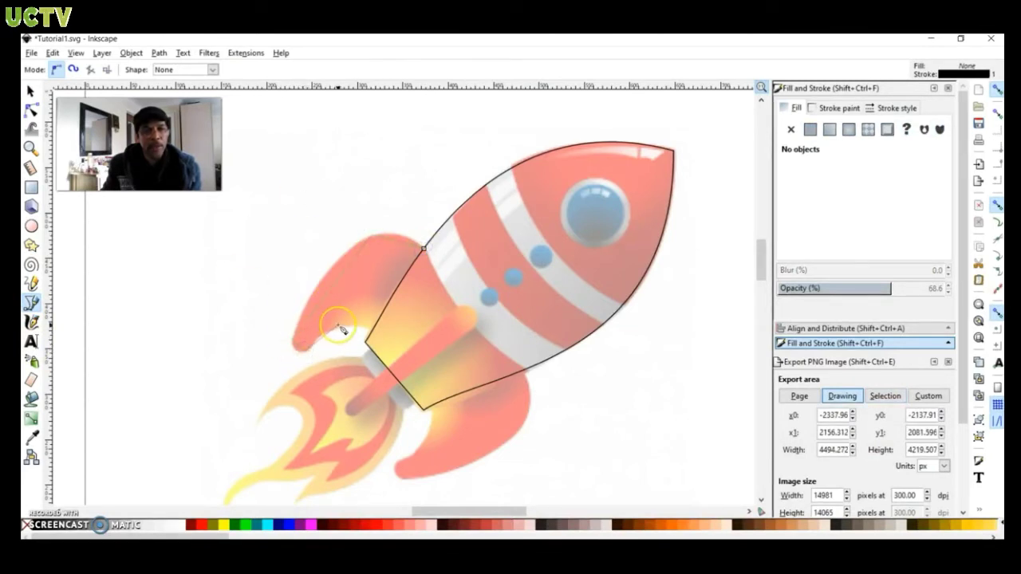
pyautogui.click(386, 330)
pyautogui.click(421, 248)
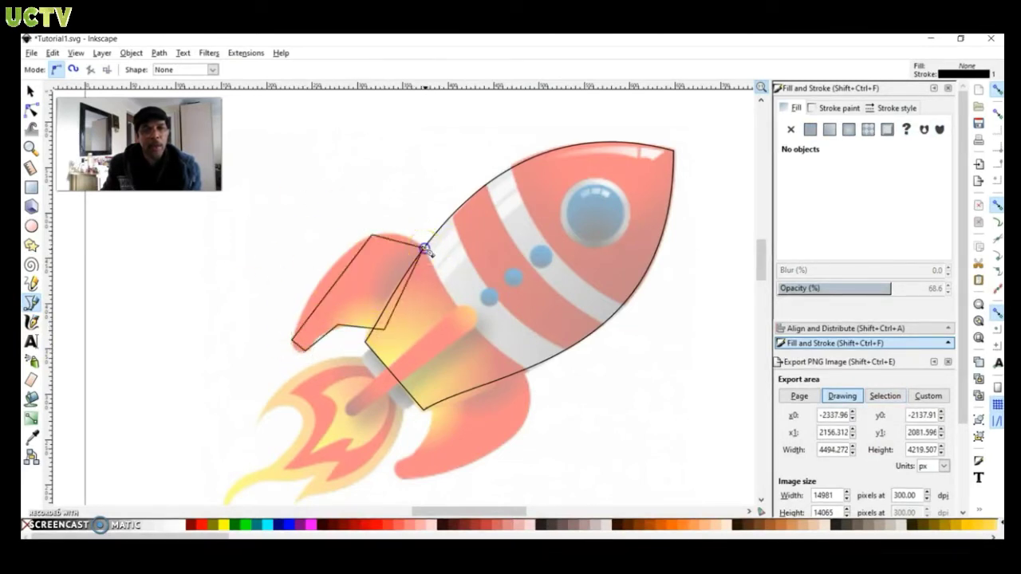
# Smooth the top node and the inner-edge node of the fin outline, and nudge the inner node onto the fin's edge
pyautogui.click(32, 111)
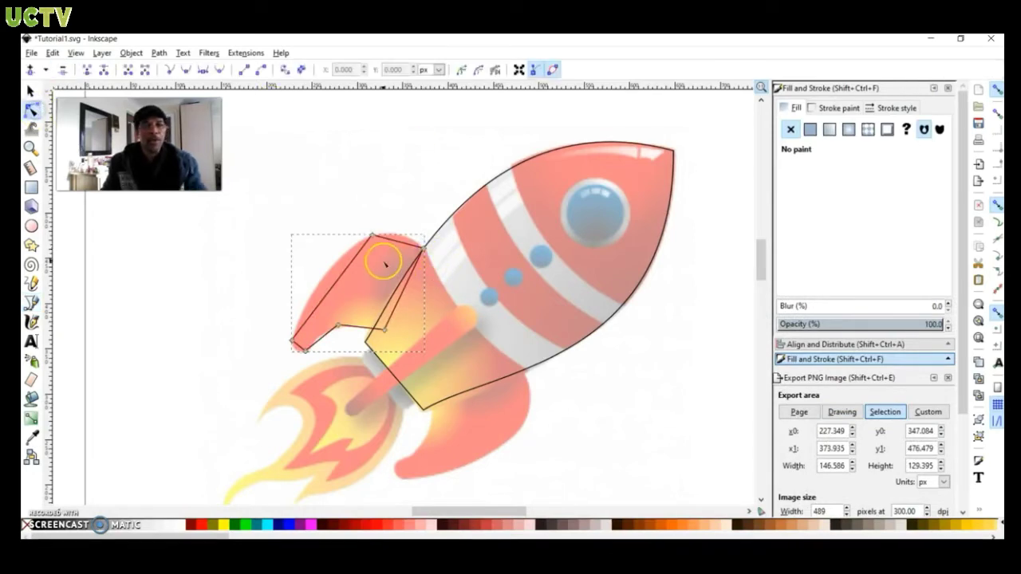
pyautogui.scroll(1, 383, 261)
pyautogui.scroll(2, 379, 231)
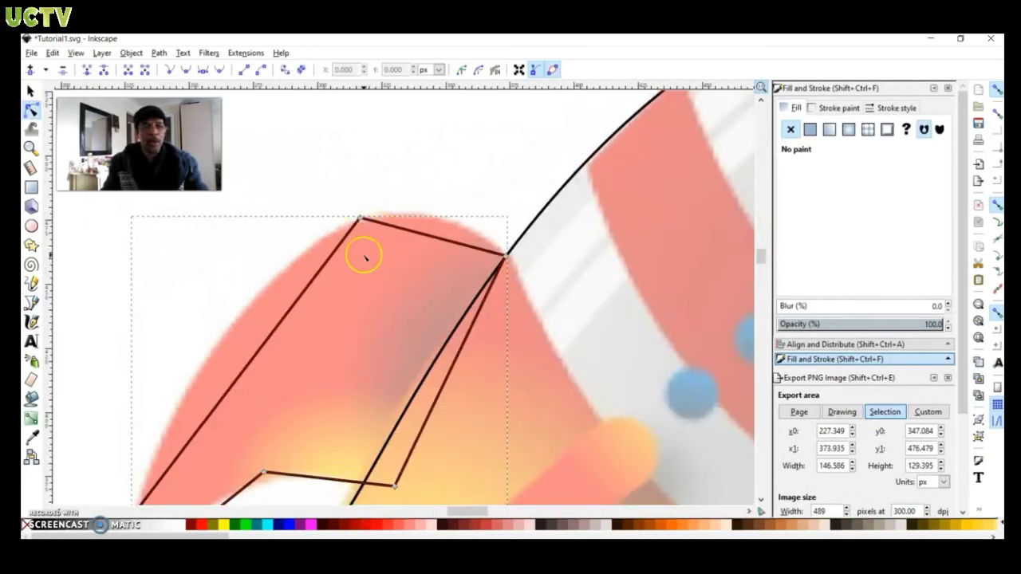
pyautogui.scroll(-3, 363, 255)
pyautogui.scroll(1, 367, 139)
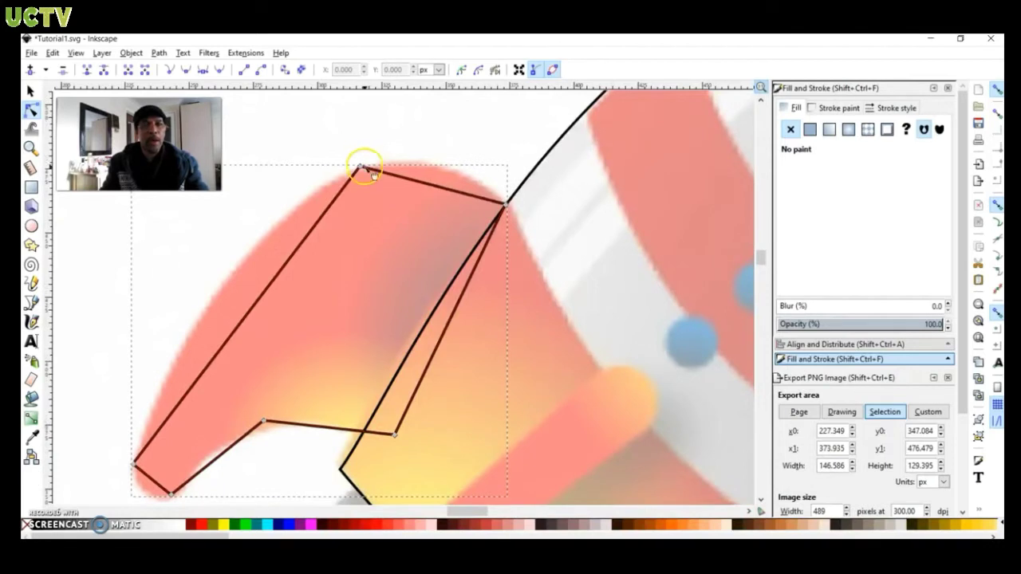
pyautogui.keyDown('ctrl'); pyautogui.click(361, 167); pyautogui.keyUp('ctrl')
pyautogui.scroll(-3, 335, 387)
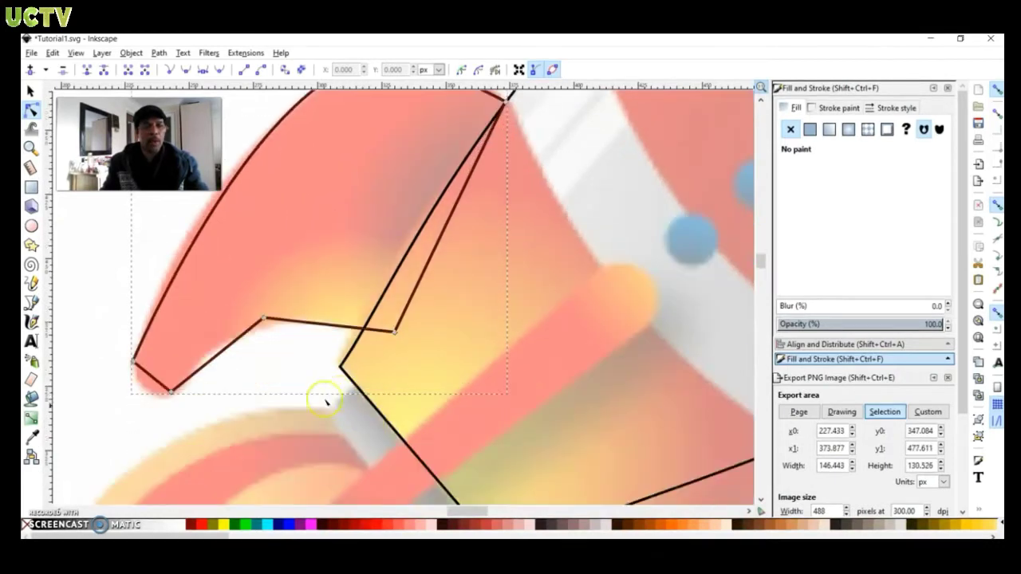
pyautogui.keyDown('ctrl'); pyautogui.click(263, 319); pyautogui.keyUp('ctrl')
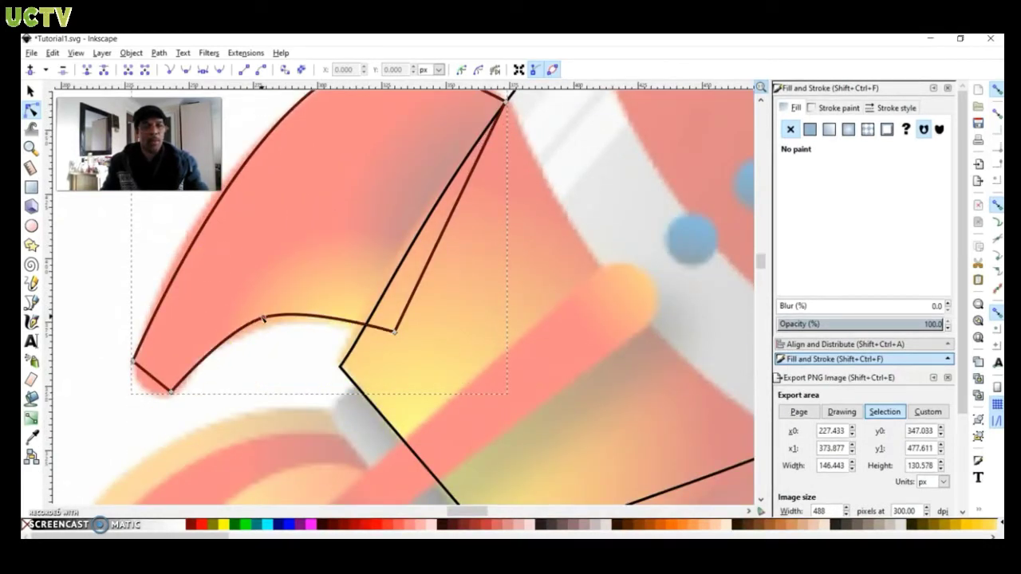
pyautogui.moveTo(264, 319); pyautogui.dragTo(262, 324)
# Round the lower tip of the fin outline by curving its short end segment and adjusting the tip nodes
pyautogui.hscroll(-3, 146, 385)
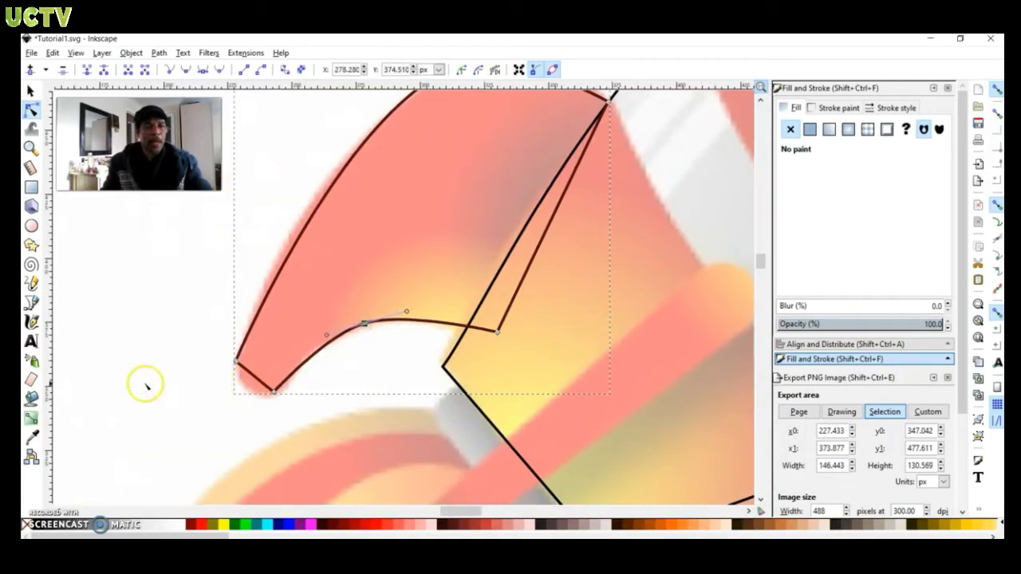
pyautogui.scroll(-2, 231, 382)
pyautogui.scroll(1, 260, 356)
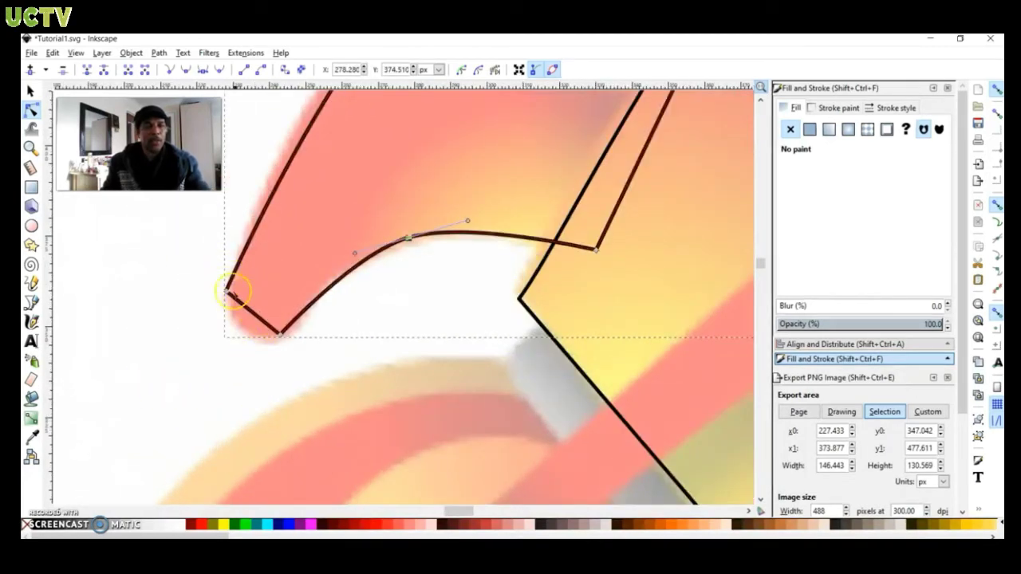
pyautogui.moveTo(251, 310); pyautogui.dragTo(222, 344)
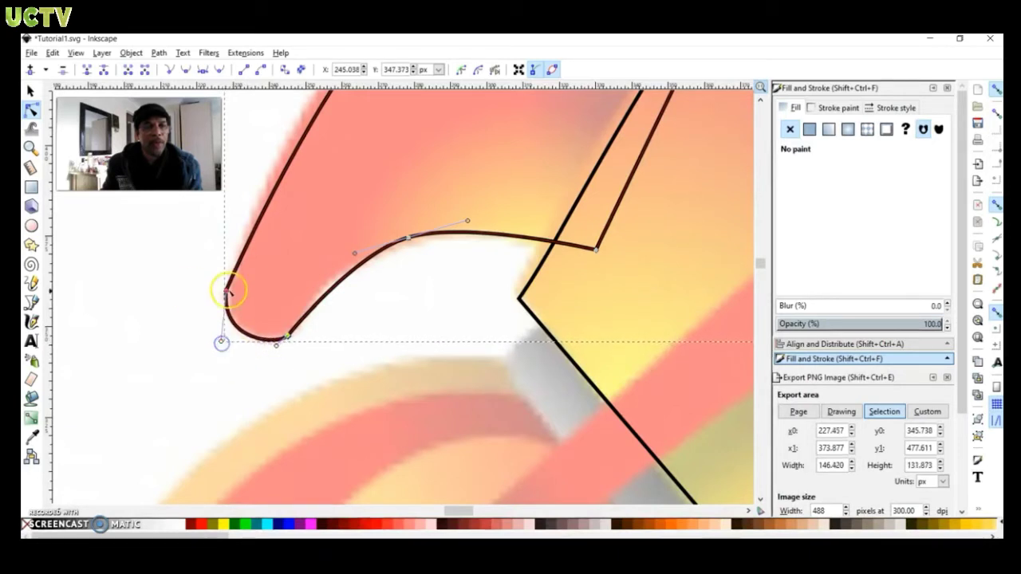
pyautogui.moveTo(229, 293); pyautogui.dragTo(231, 290)
pyautogui.click(32, 91)
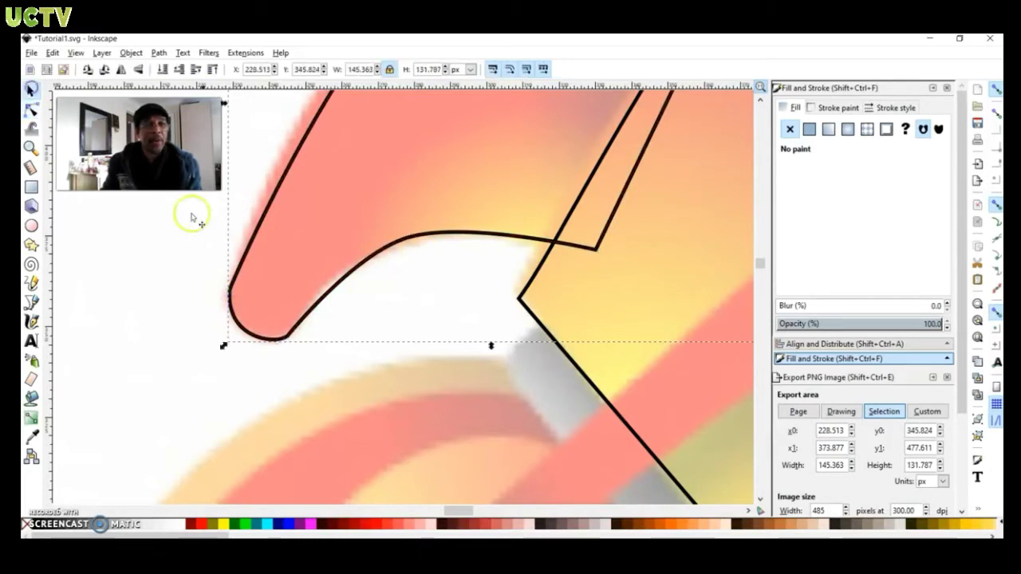
pyautogui.scroll(-2, 341, 349)
pyautogui.hscroll(1, 343, 346)
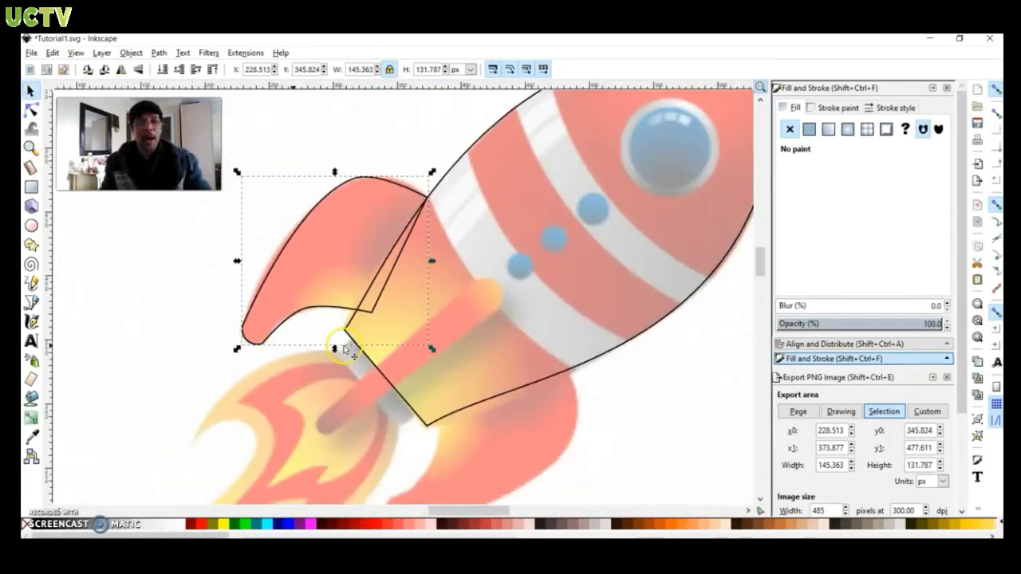
pyautogui.scroll(-2, 346, 343)
pyautogui.scroll(2, 374, 343)
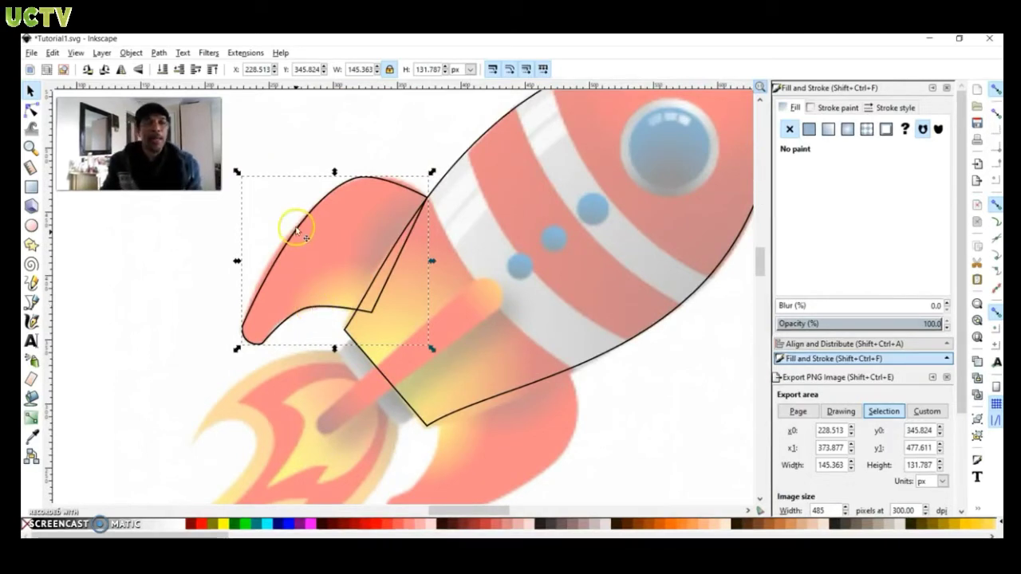
pyautogui.moveTo(297, 231); pyautogui.dragTo(474, 348)
pyautogui.hotkey('ctrl', 'z')
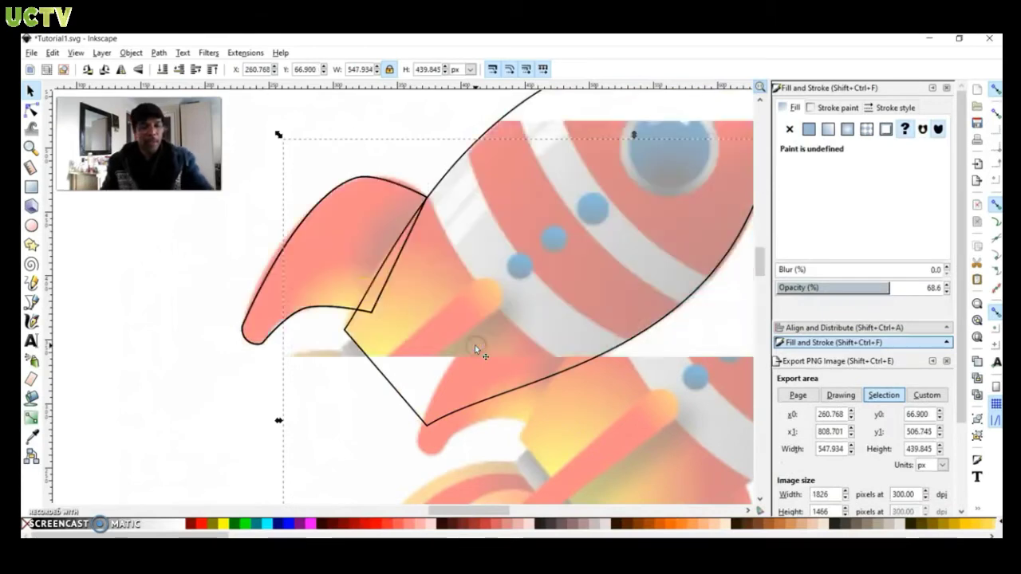
pyautogui.press('Escape')
# Place a duplicate of the fin outline over the rocket's lower fin and flip it horizontally
pyautogui.moveTo(312, 313); pyautogui.dragTo(517, 467)
pyautogui.scroll(-3, 518, 447)
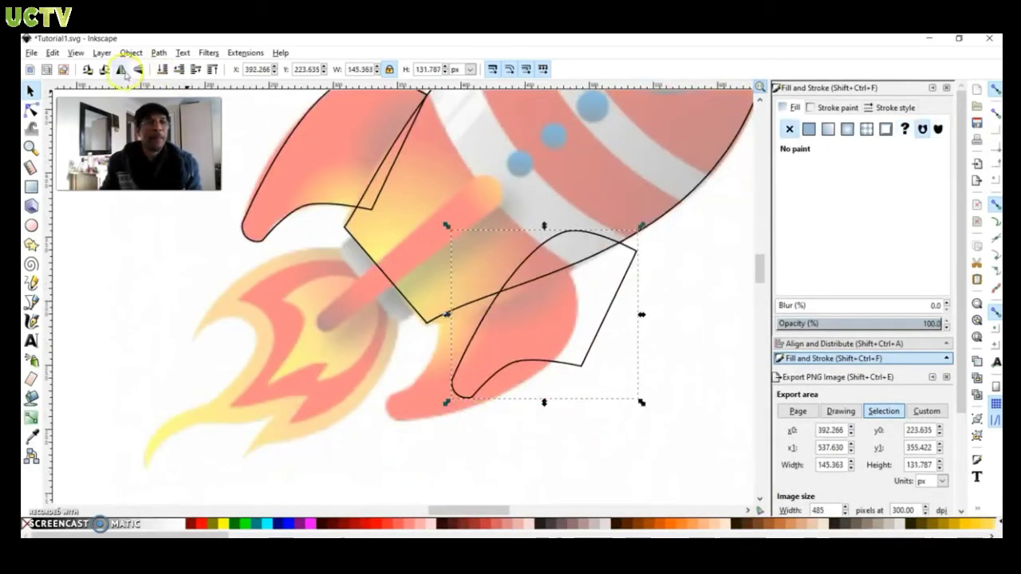
pyautogui.click(122, 70)
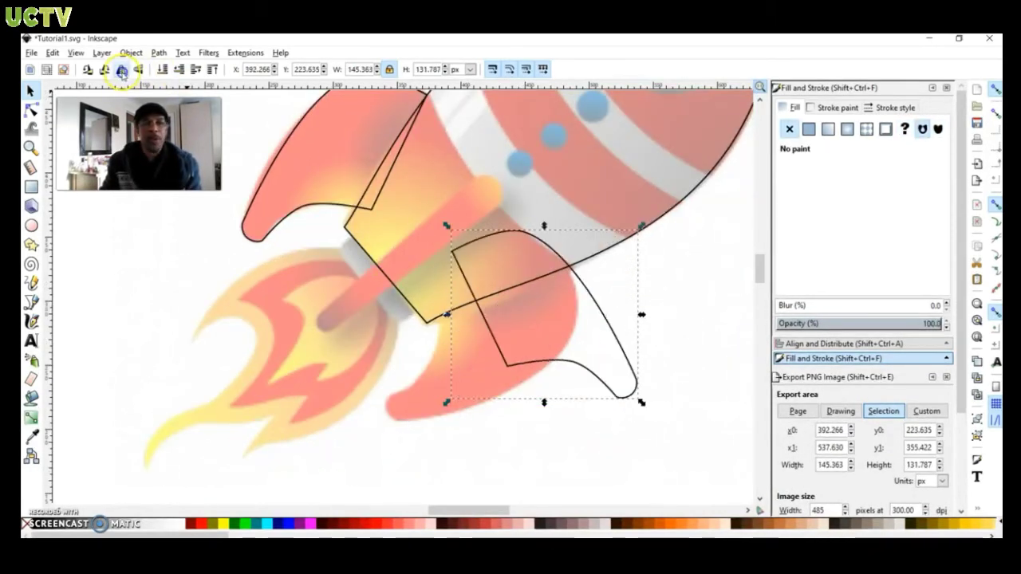
pyautogui.doubleClick(546, 249)
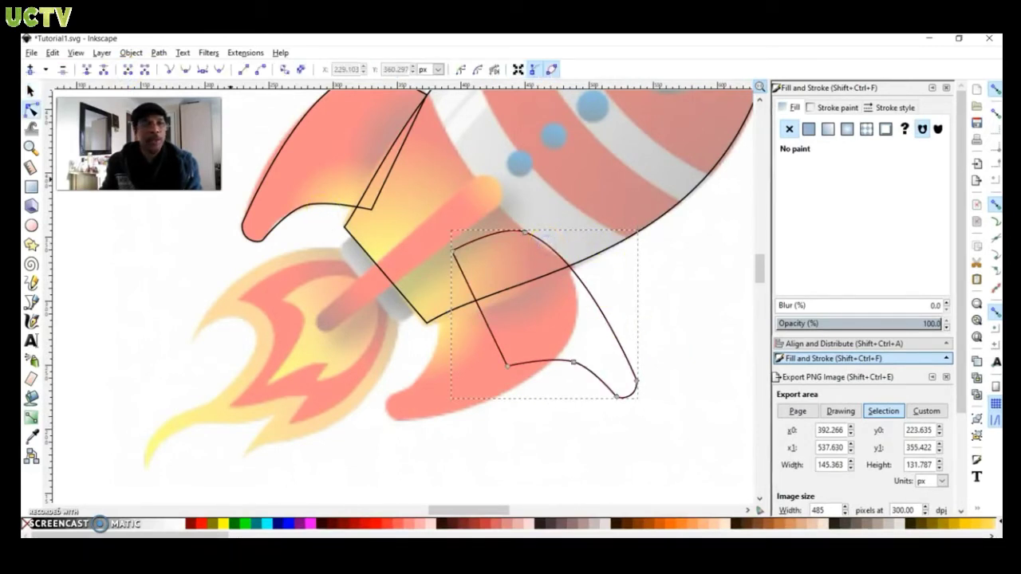
# Rotate, move and resize the duplicated fin outline to fit over the rocket's lower fin, about 146 by 124 px
pyautogui.click(30, 92)
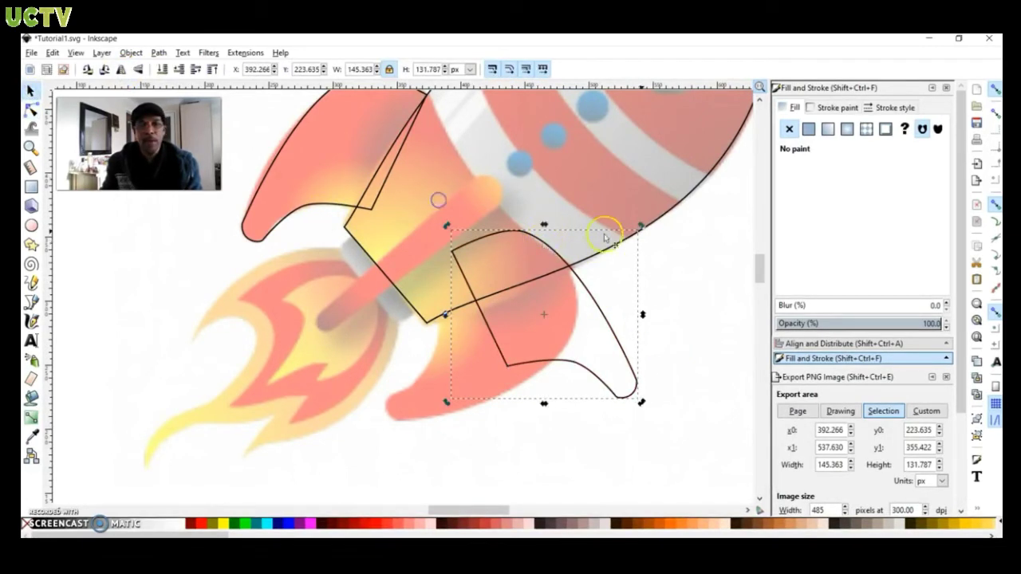
pyautogui.moveTo(641, 226); pyautogui.dragTo(550, 363)
pyautogui.click(603, 337)
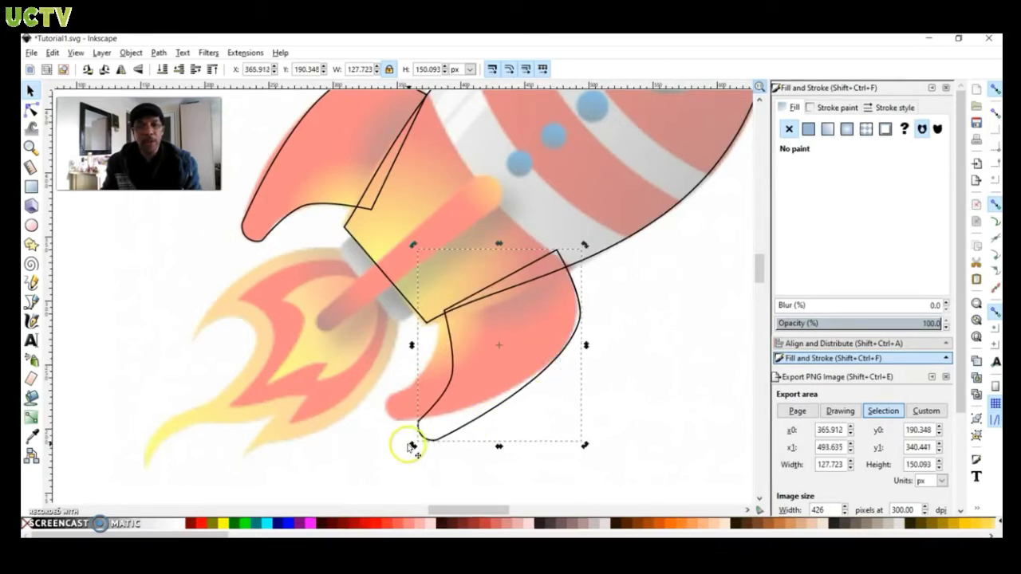
pyautogui.moveTo(412, 447); pyautogui.dragTo(432, 427)
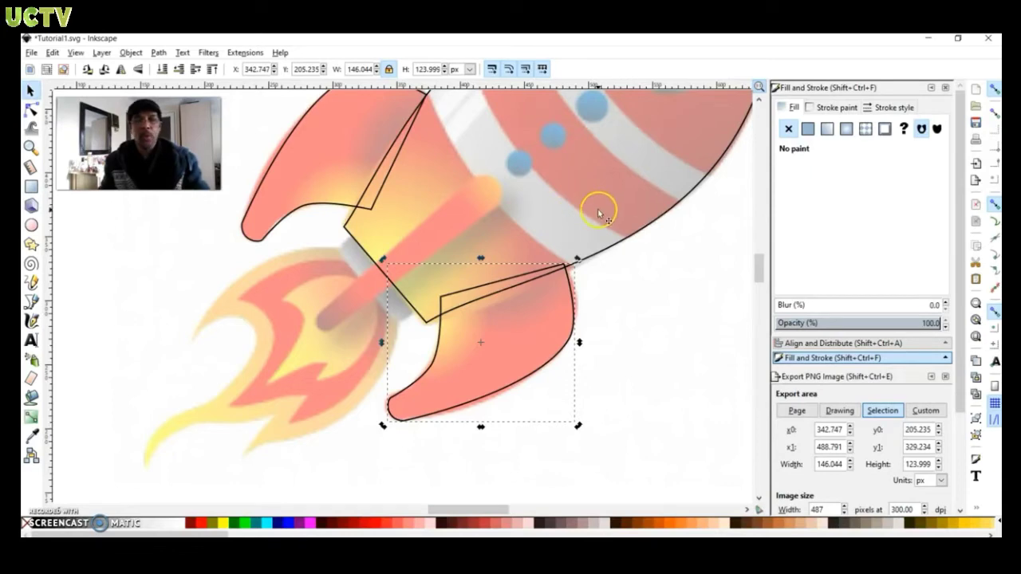
pyautogui.scroll(-3, 600, 213)
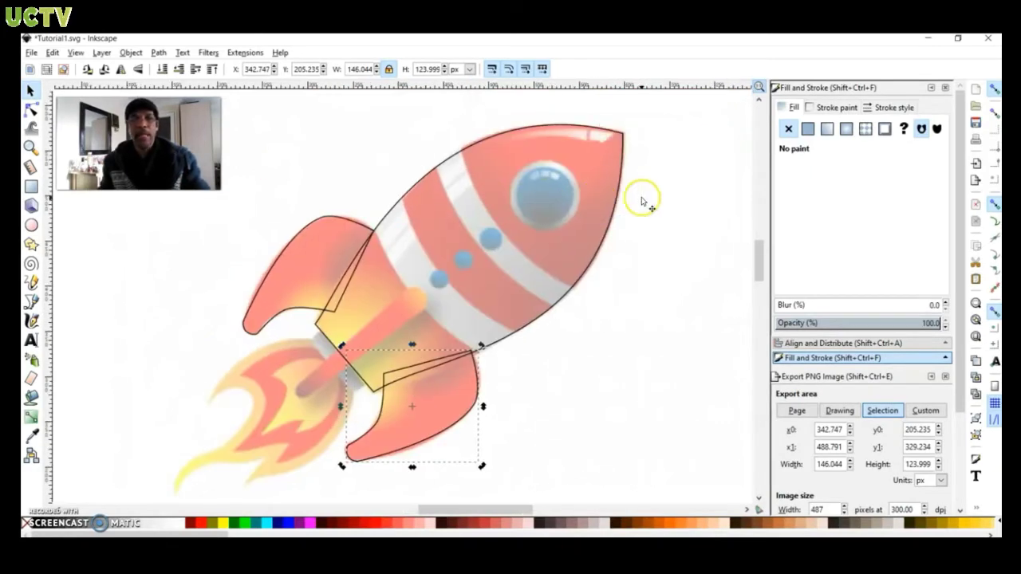
# Draw a circle about 64 by 67 px over the blue glass of the rocket's round window and align it
pyautogui.scroll(3, 505, 200)
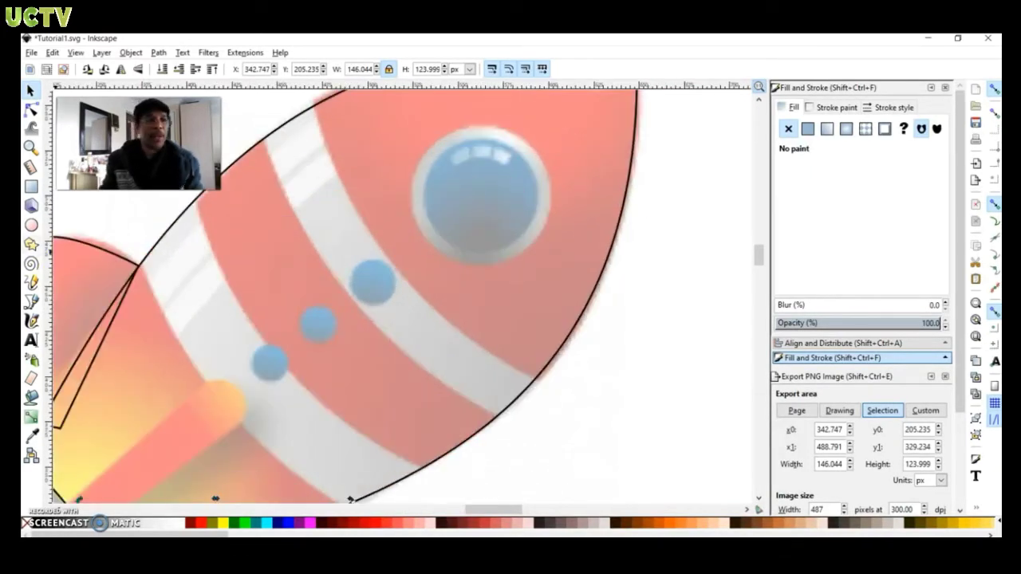
pyautogui.press('e')
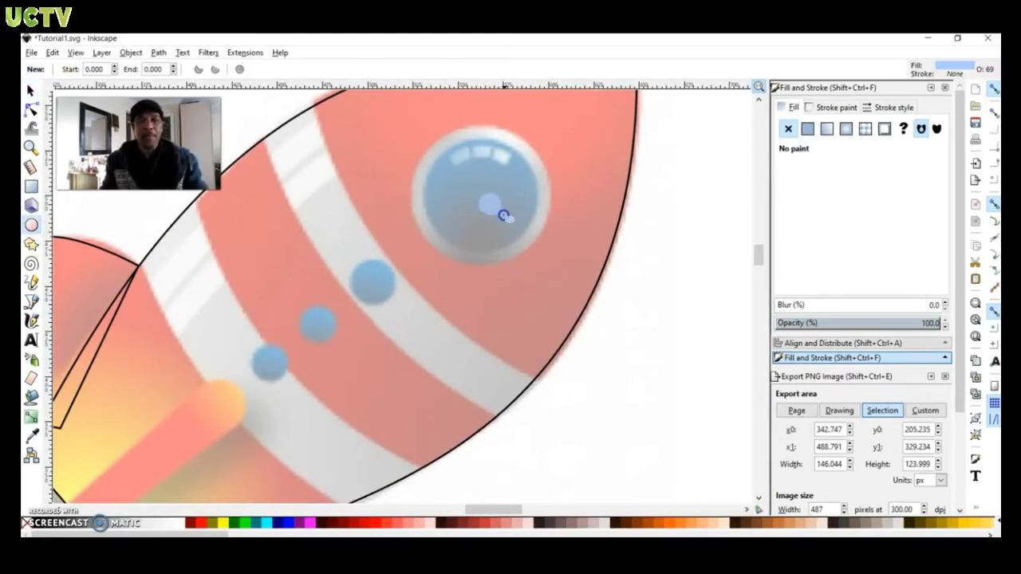
pyautogui.moveTo(503, 216)
pyautogui.mouseDown()
pyautogui.moveTo(540, 253)
pyautogui.moveTo(519, 267)
pyautogui.moveTo(535, 260)
pyautogui.moveTo(524, 244)
pyautogui.moveTo(533, 252)
pyautogui.mouseUp()
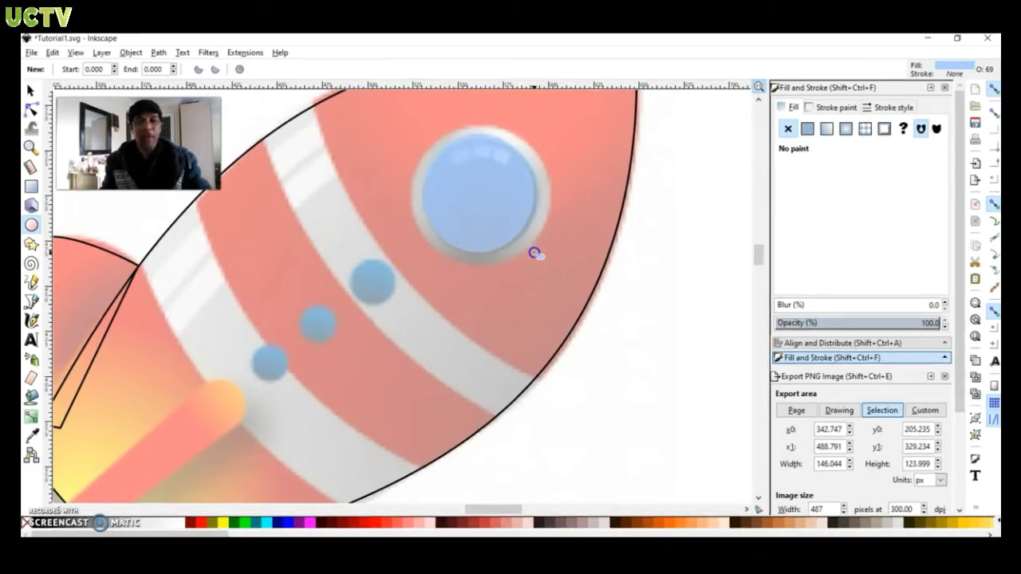
pyautogui.moveTo(537, 254); pyautogui.dragTo(537, 255)
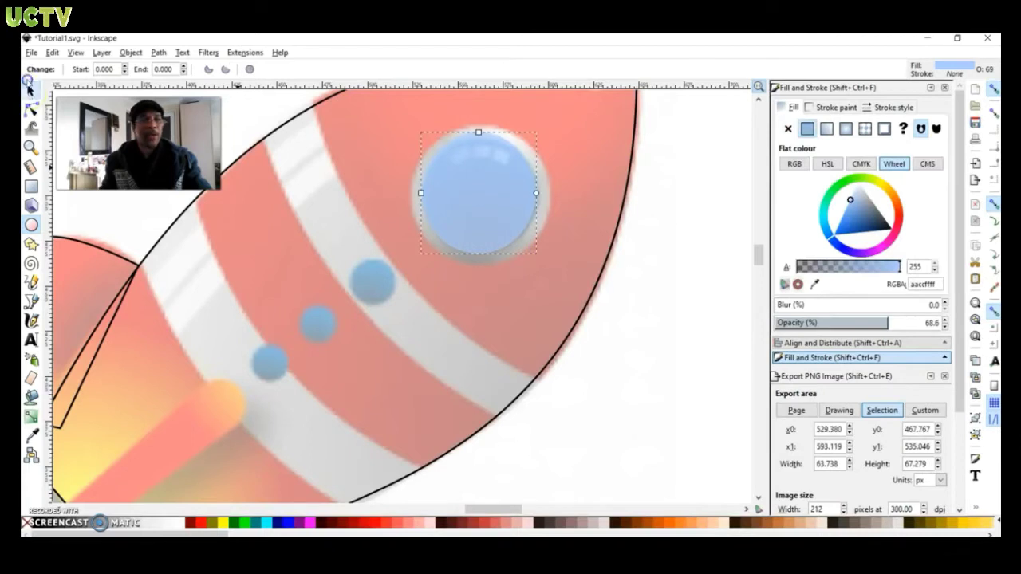
pyautogui.click(28, 83)
pyautogui.moveTo(502, 194); pyautogui.dragTo(504, 196)
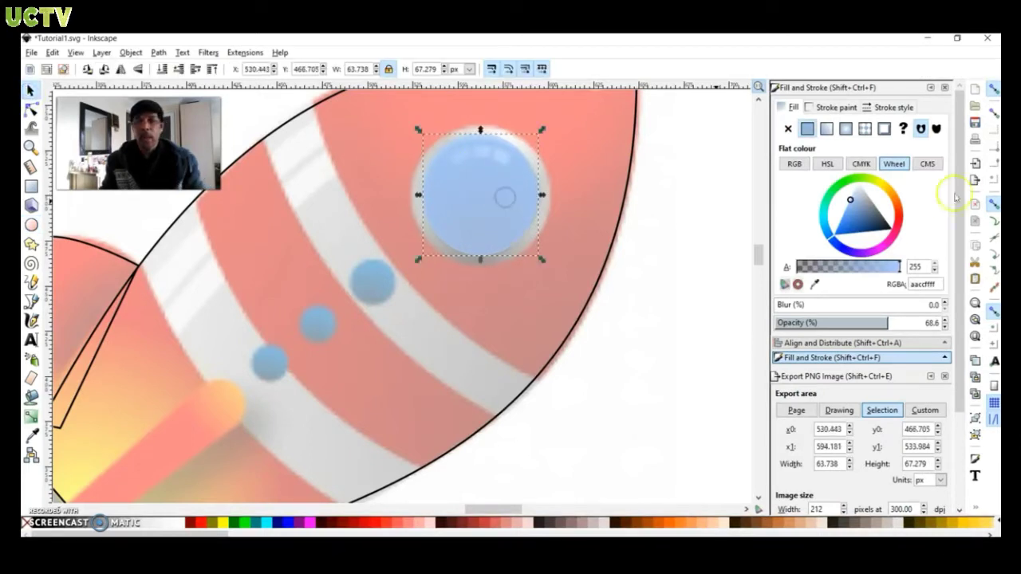
# Give the window circle full opacity, no fill and a flat black stroke
pyautogui.click(892, 323)
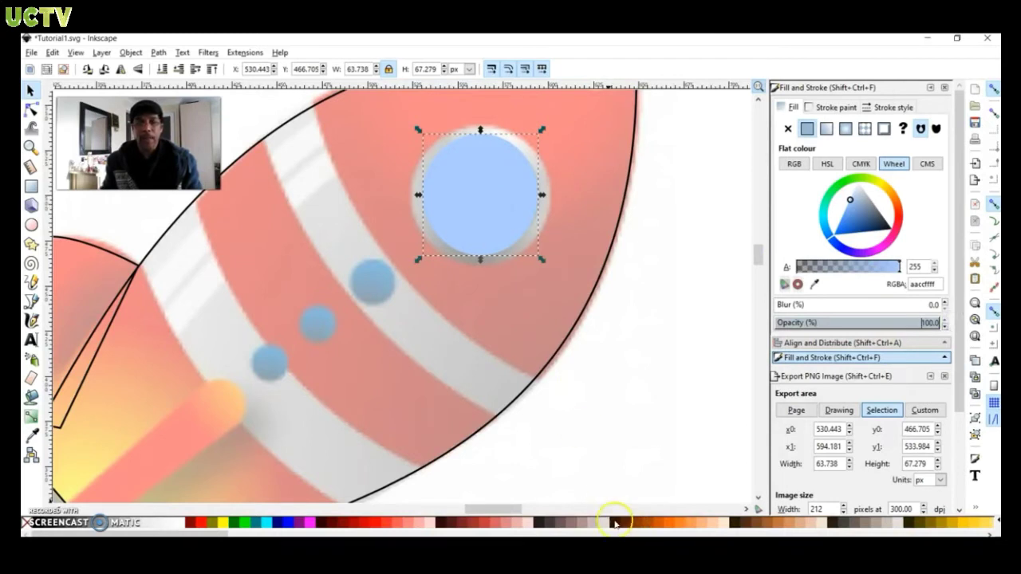
pyautogui.click(614, 523)
pyautogui.click(482, 228)
pyautogui.moveTo(478, 227); pyautogui.dragTo(480, 227)
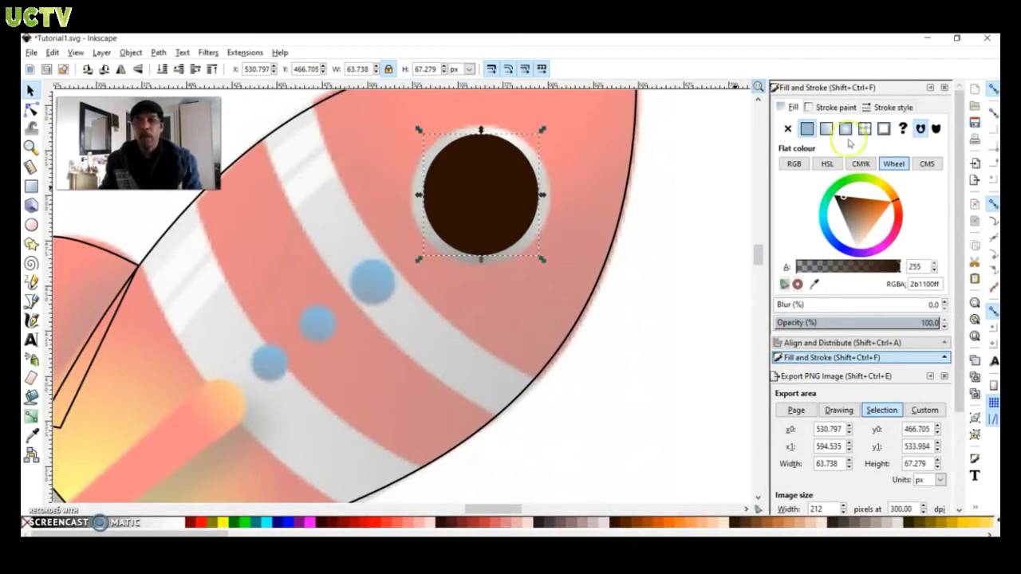
pyautogui.click(801, 107)
pyautogui.click(788, 129)
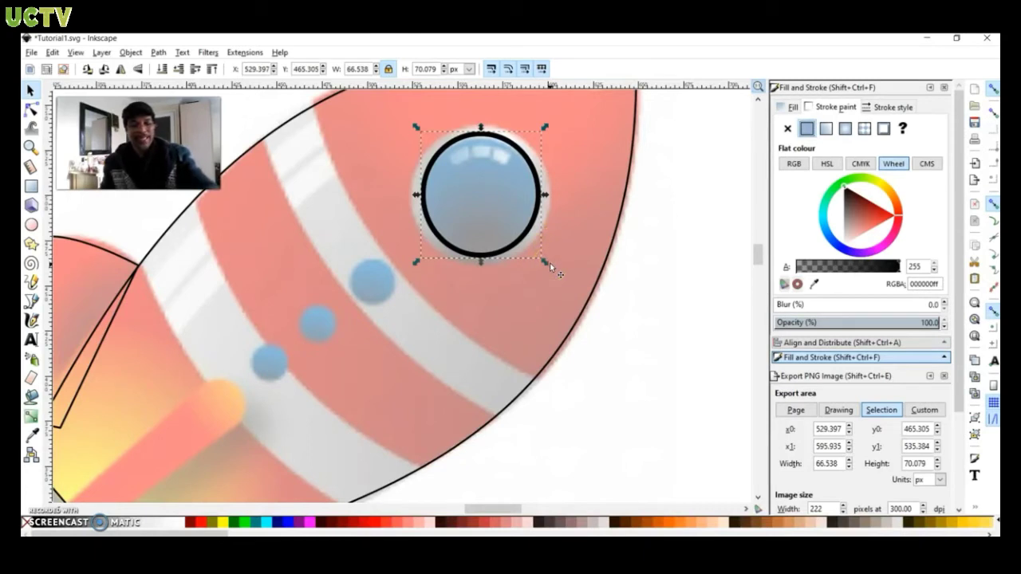
# Add an enlarged copy of the window circle around the outer edge of the window's grey rim
pyautogui.click(540, 259)
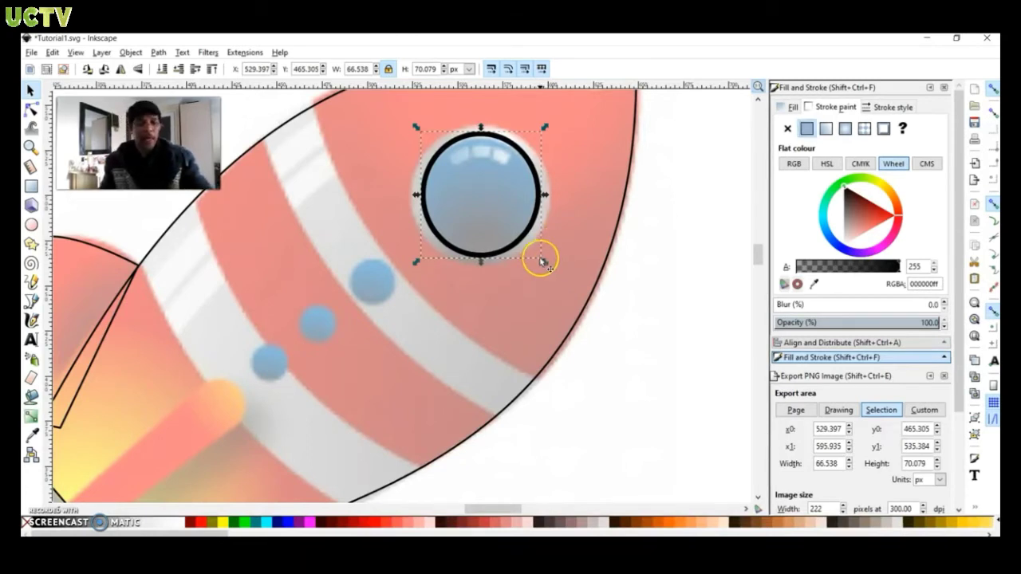
pyautogui.moveTo(541, 259); pyautogui.dragTo(561, 274)
pyautogui.click(523, 242)
pyautogui.hotkey('ctrl', 'z')
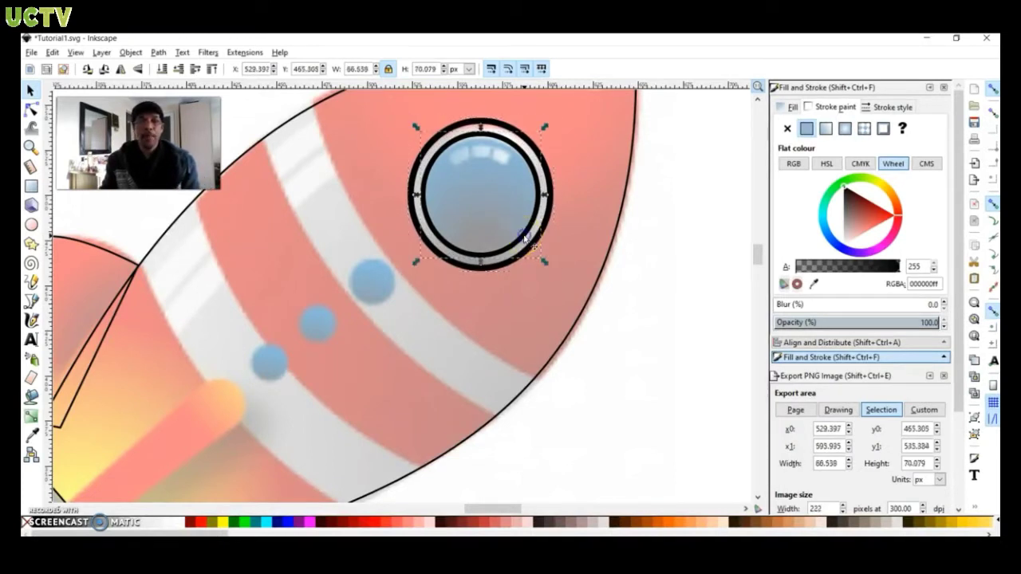
# Place reduced copies of the window circle over the three blue dots, sizing the lowest to about 20.5 by 21.6 px
pyautogui.hotkey('ctrl', 'd')
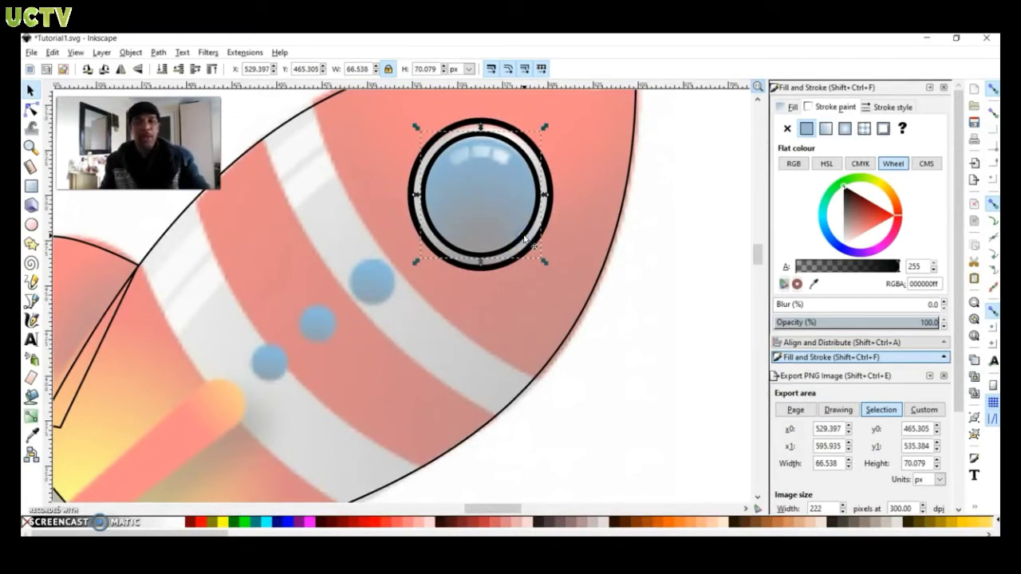
pyautogui.moveTo(524, 239); pyautogui.dragTo(283, 378)
pyautogui.hotkey('ctrl', 'd')
pyautogui.hotkey('ctrl', 'd')
pyautogui.scroll(-1, 300, 370)
pyautogui.hscroll(-3, 271, 396)
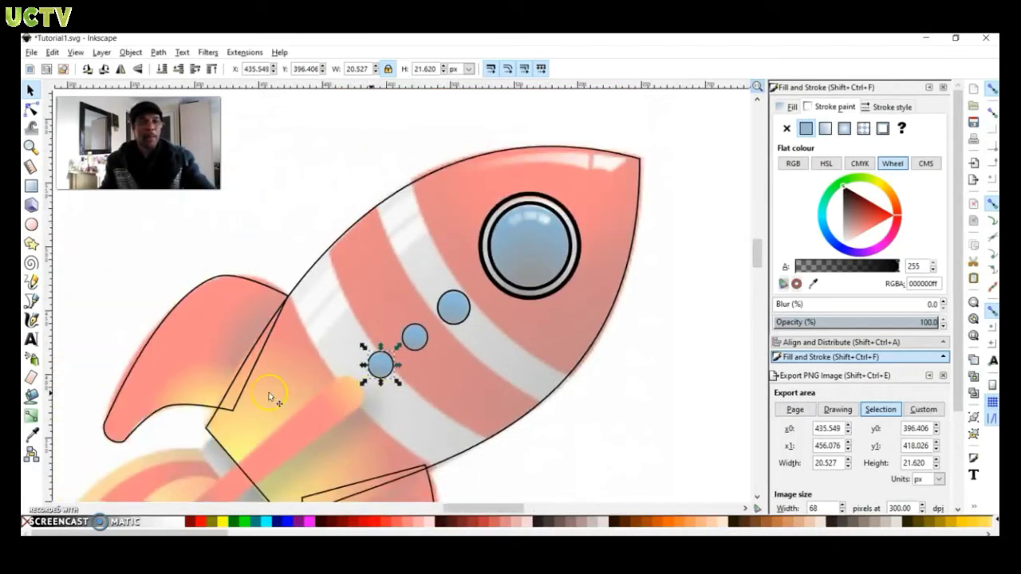
# Draw a closed, straight-segment Bezier outline about 140 by 122 px around the long central fin
pyautogui.scroll(-3, 271, 397)
pyautogui.scroll(1, 247, 403)
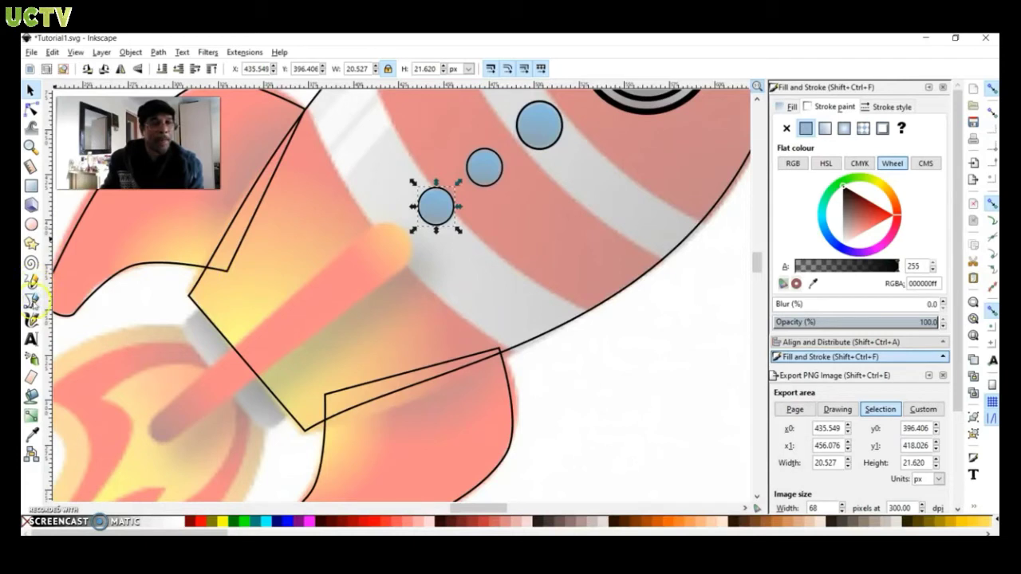
pyautogui.click(32, 299)
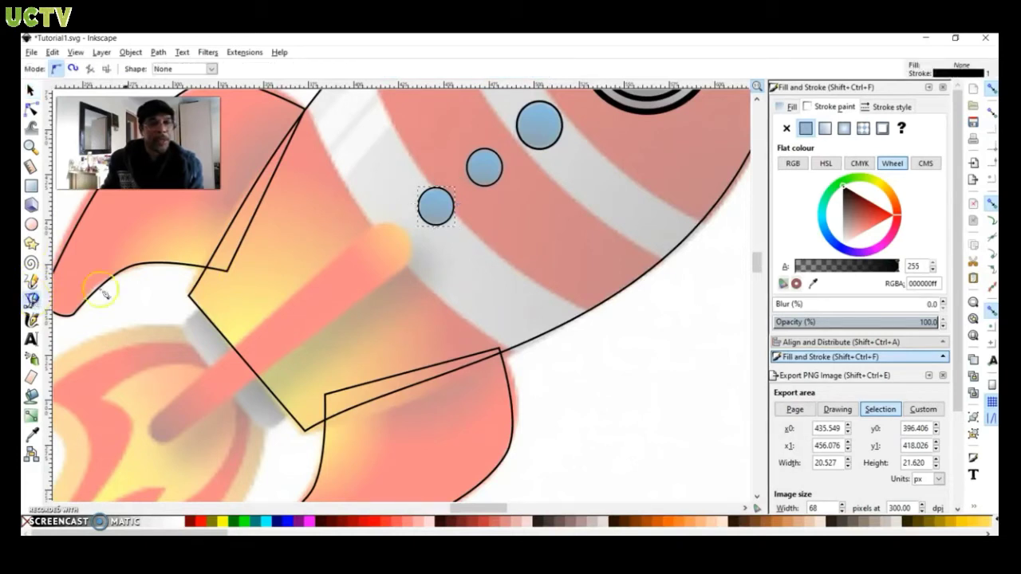
pyautogui.click(378, 225)
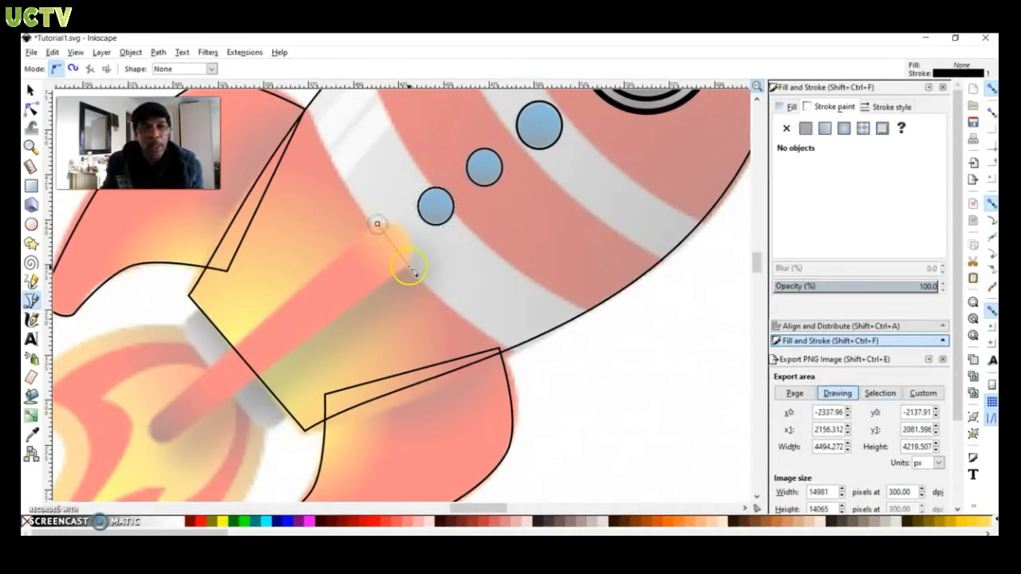
pyautogui.click(407, 264)
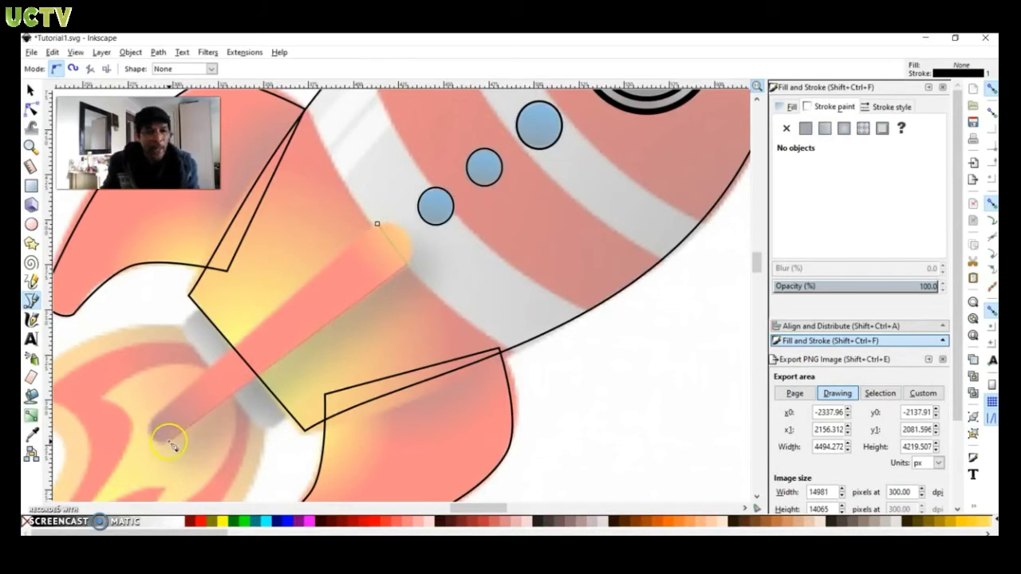
pyautogui.click(372, 234)
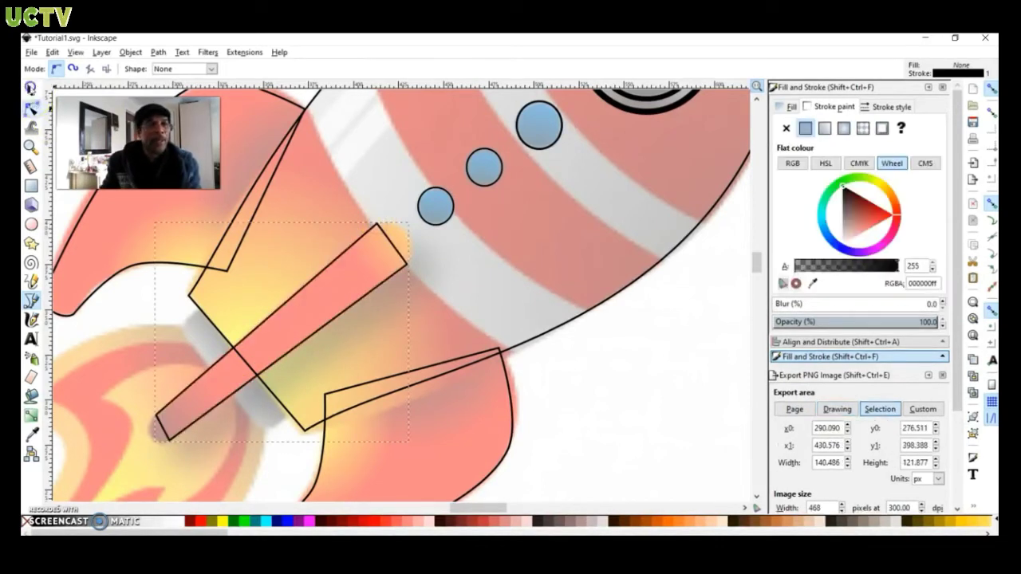
# Round the upper end of the central fin outline by curving its short segment and adjusting the node handles
pyautogui.press('n')
pyautogui.hscroll(-3, 132, 319)
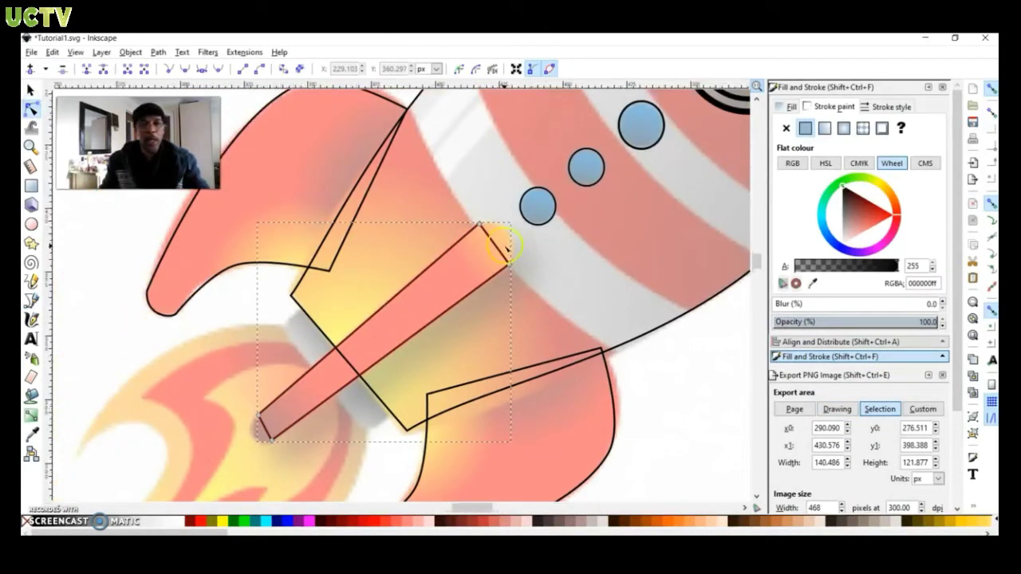
pyautogui.scroll(3, 506, 249)
pyautogui.moveTo(484, 248); pyautogui.dragTo(562, 245)
pyautogui.click(518, 299)
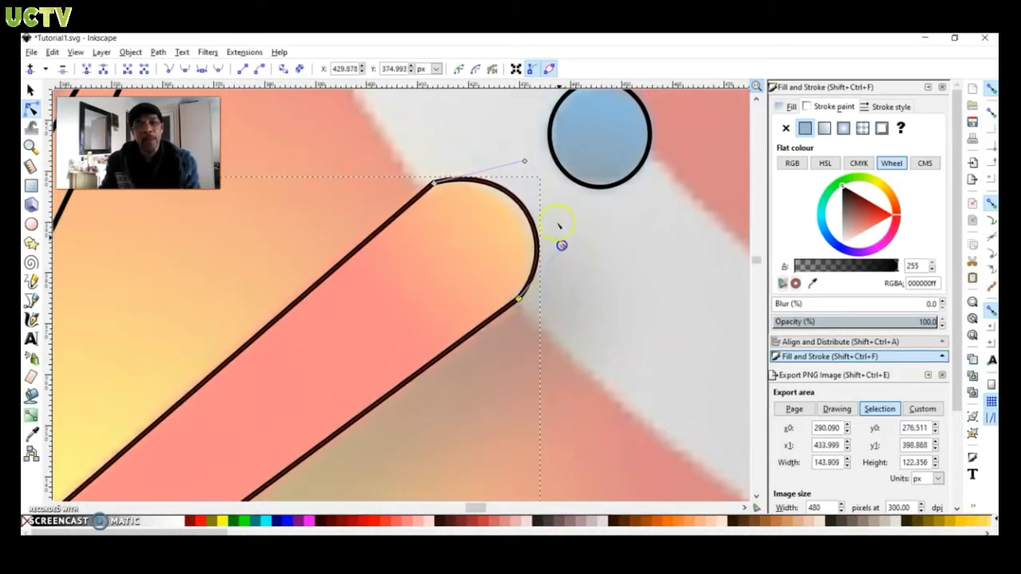
pyautogui.moveTo(525, 162); pyautogui.dragTo(491, 143)
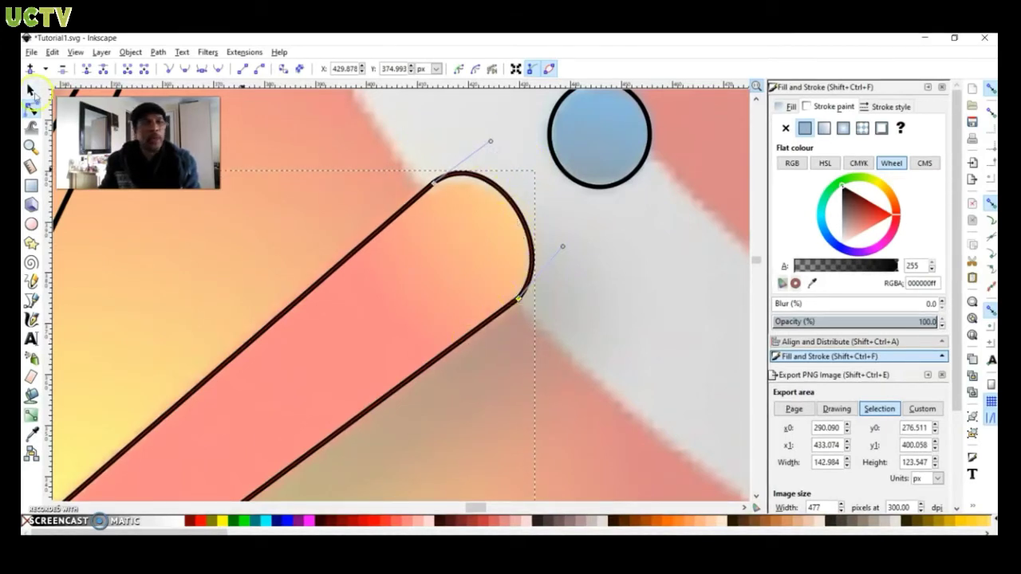
pyautogui.click(32, 92)
# Round the lower end of the central fin outline by curving its short segment and refining both node handles
pyautogui.scroll(-2, 326, 331)
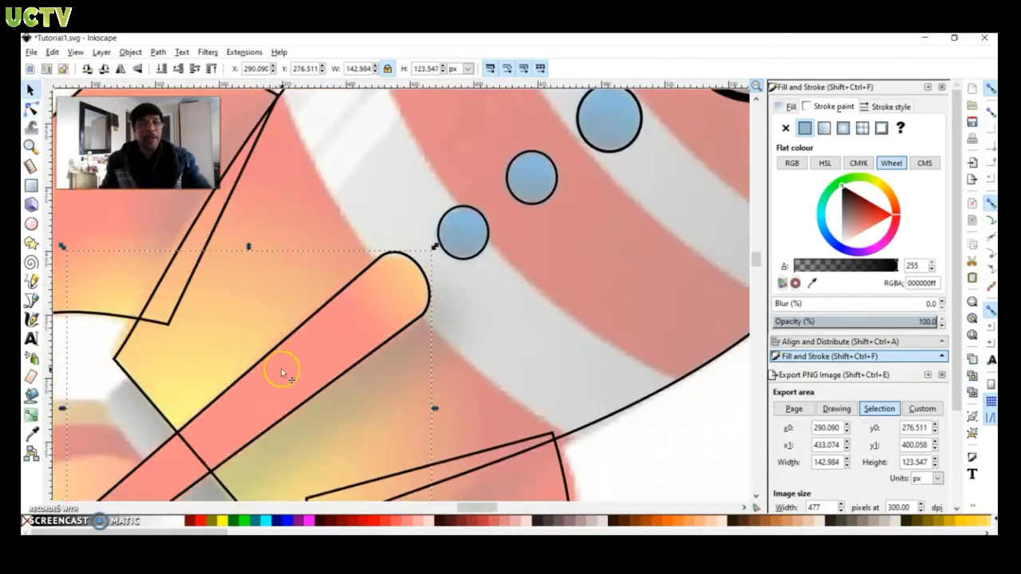
pyautogui.hscroll(6, 281, 372)
pyautogui.hscroll(-14, 148, 417)
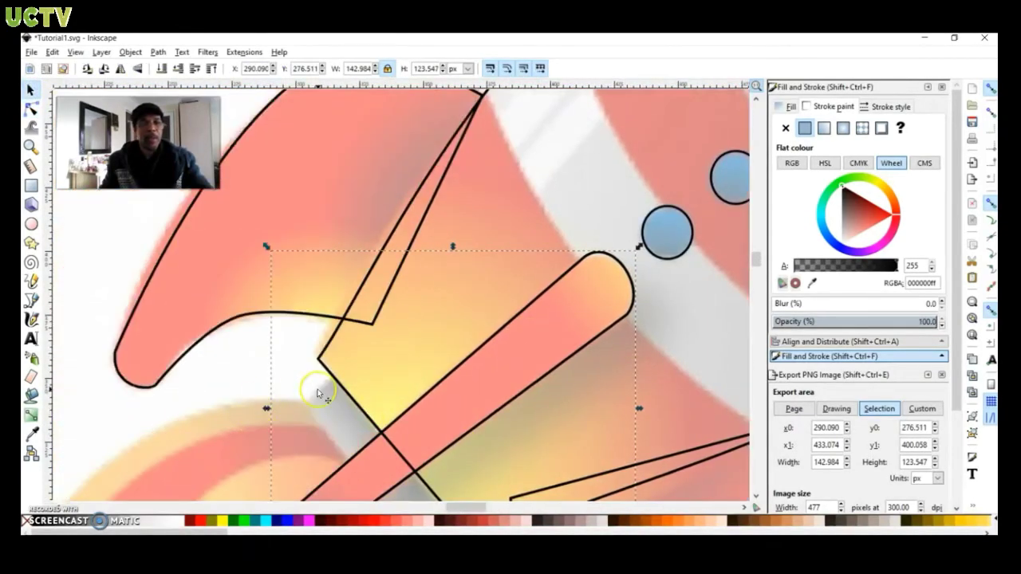
pyautogui.scroll(-5, 318, 393)
pyautogui.scroll(2, 280, 212)
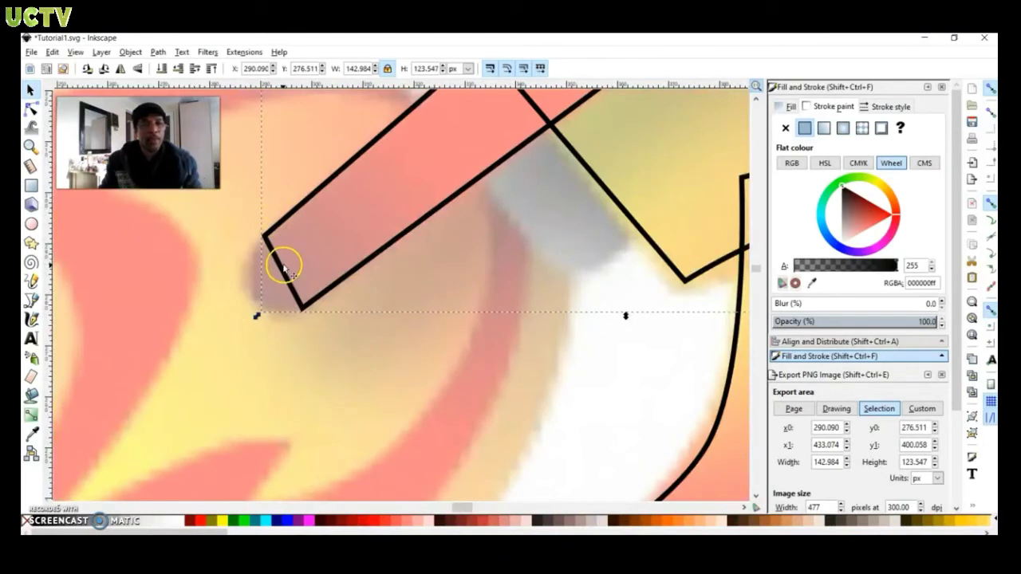
pyautogui.click(284, 269)
pyautogui.press('n')
pyautogui.moveTo(280, 269); pyautogui.dragTo(220, 285)
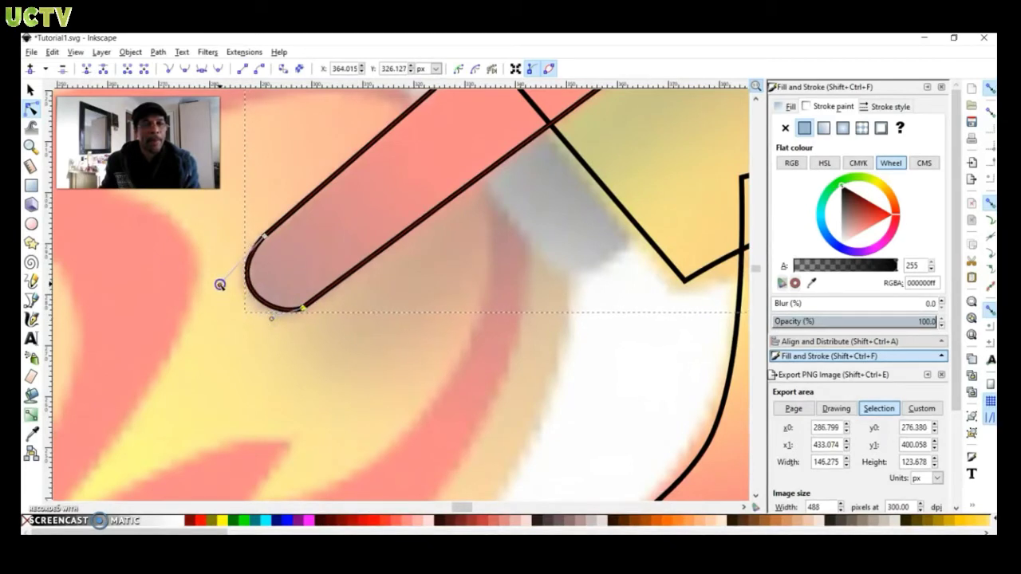
pyautogui.moveTo(267, 320); pyautogui.dragTo(261, 325)
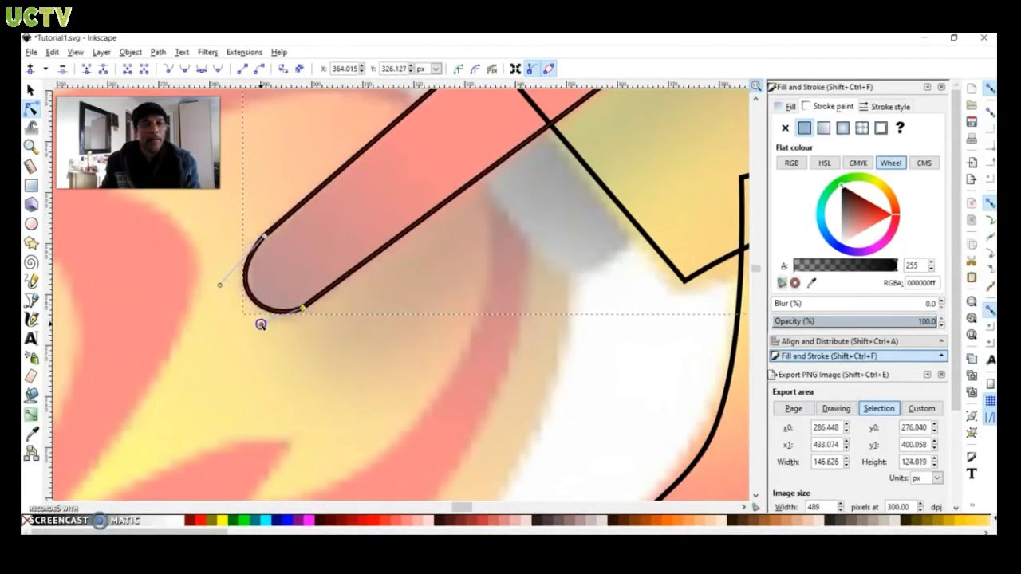
pyautogui.moveTo(221, 285); pyautogui.dragTo(223, 269)
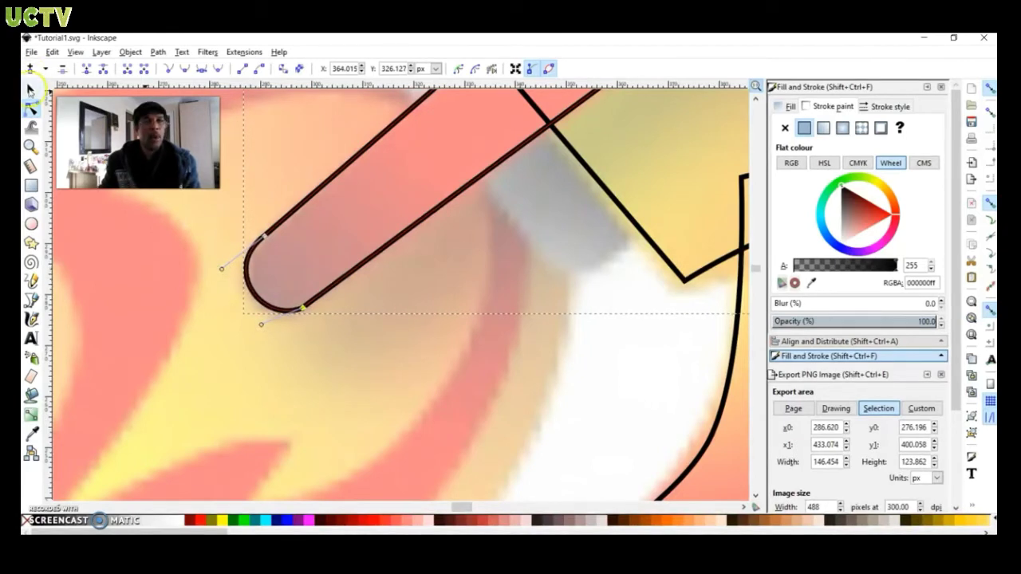
pyautogui.click(31, 90)
# Draw a closed, straight-segment Bezier outline about 64 by 71 px around the grey nozzle band behind the rocket body
pyautogui.scroll(-2, 535, 276)
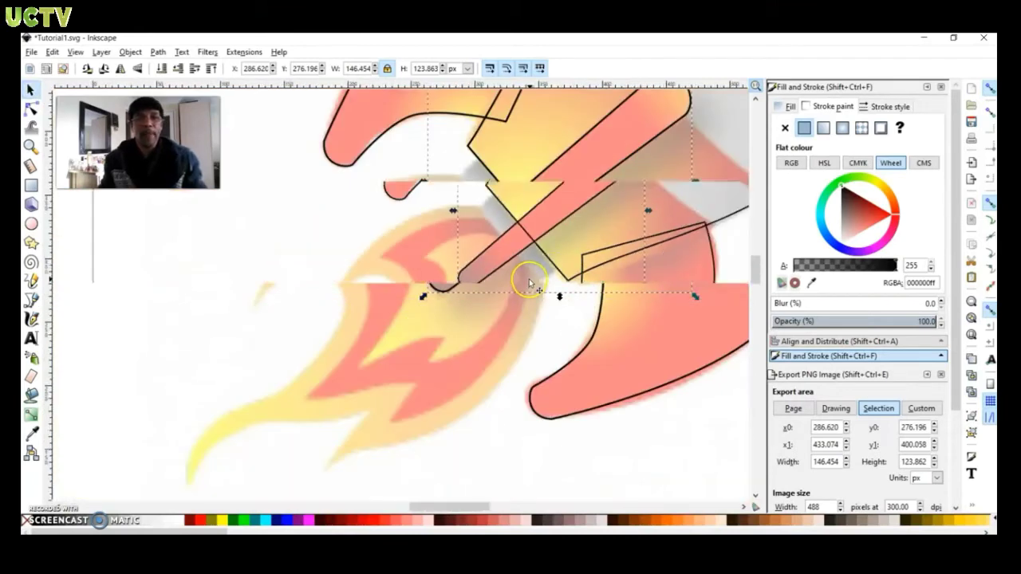
pyautogui.scroll(-3, 531, 281)
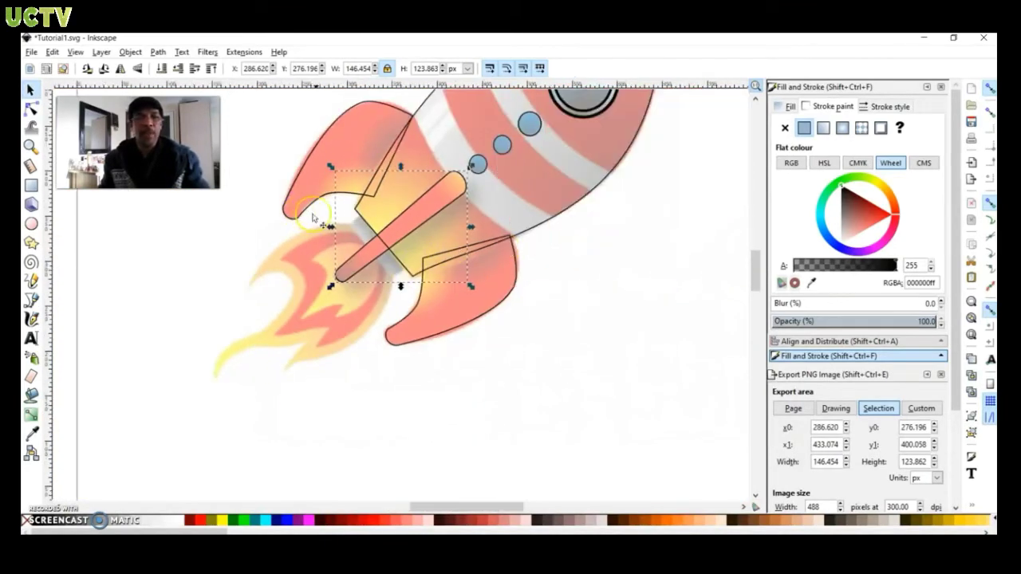
pyautogui.scroll(4, 315, 217)
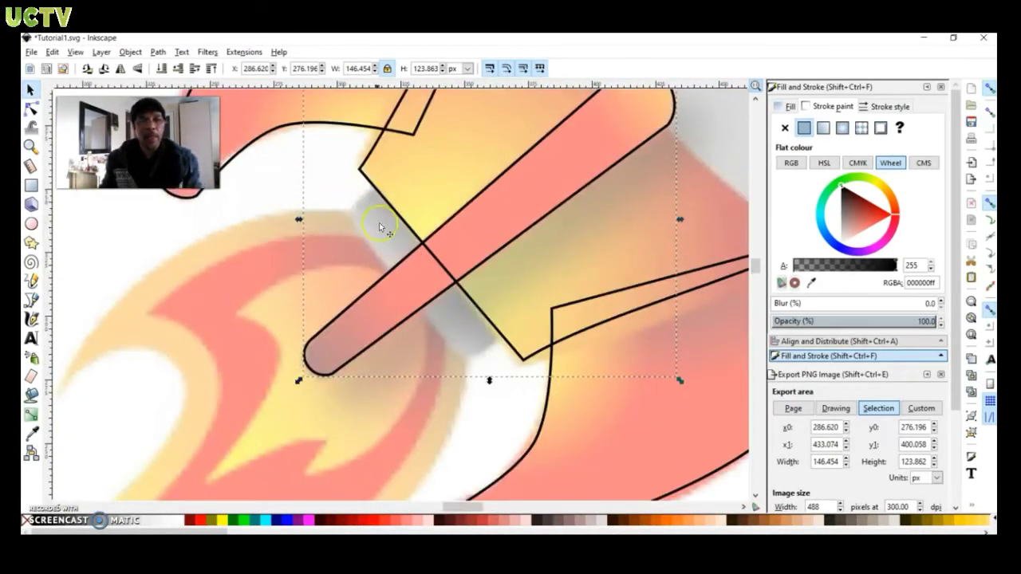
pyautogui.click(31, 299)
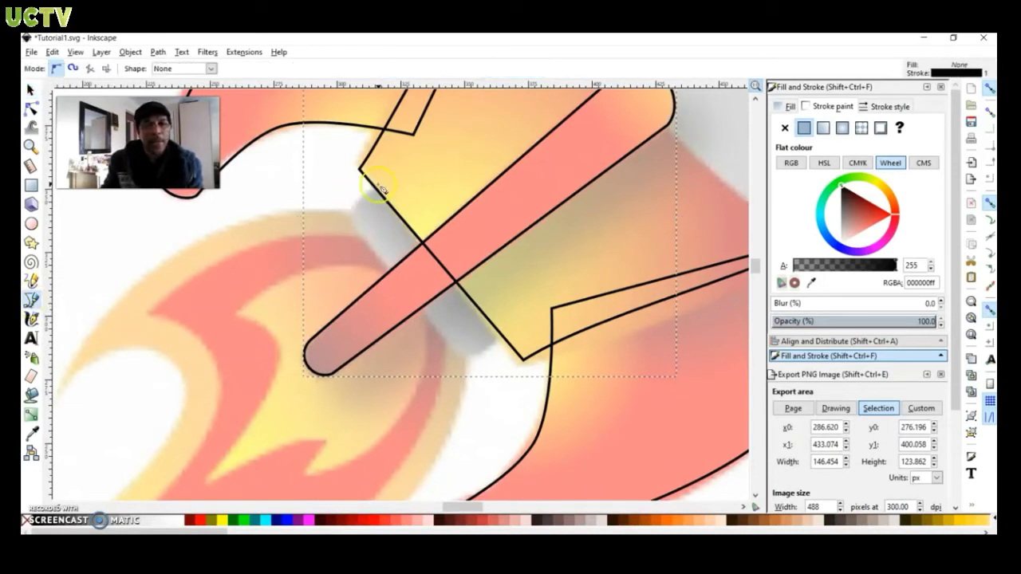
pyautogui.click(378, 184)
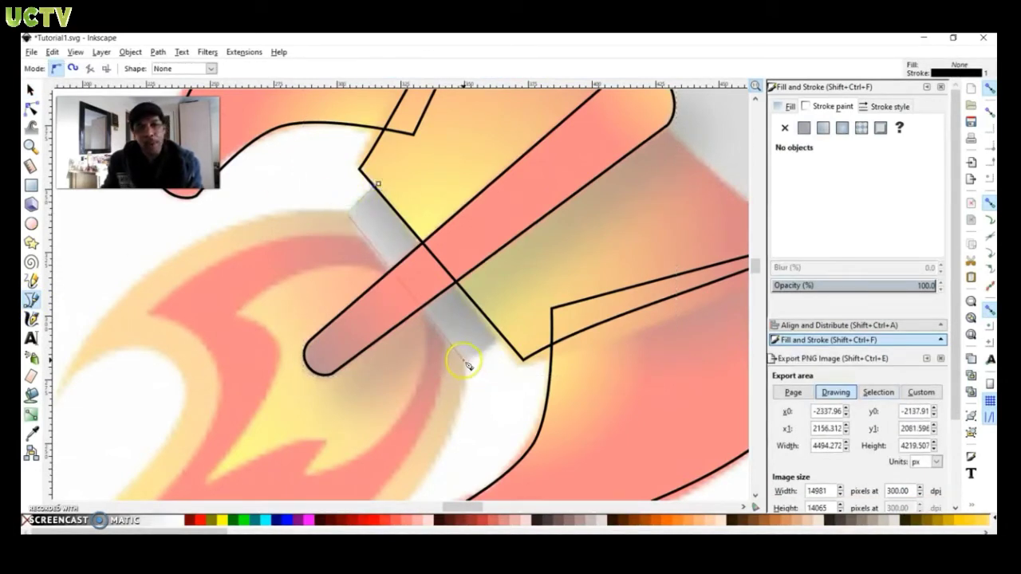
pyautogui.click(378, 185)
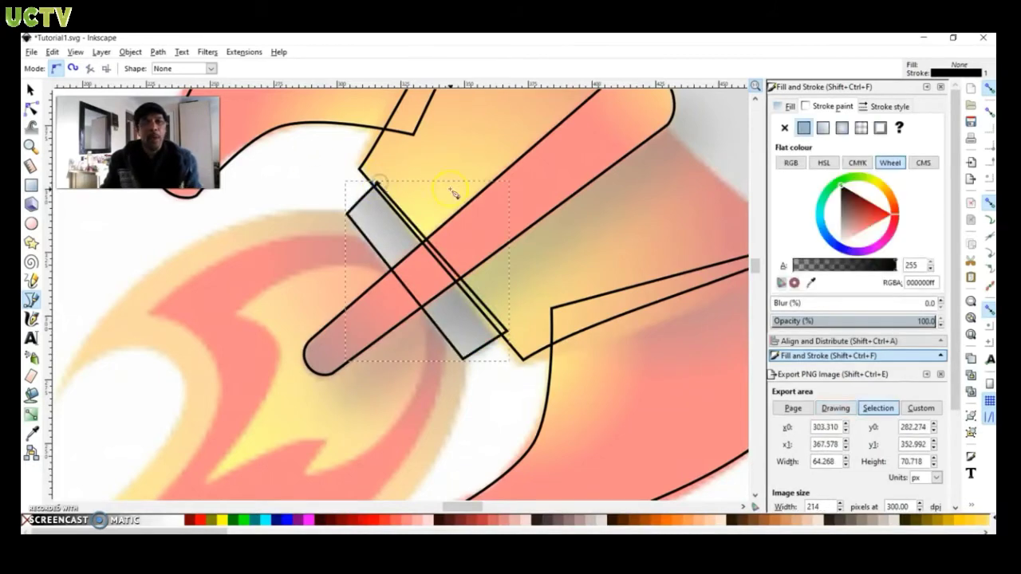
pyautogui.click(31, 89)
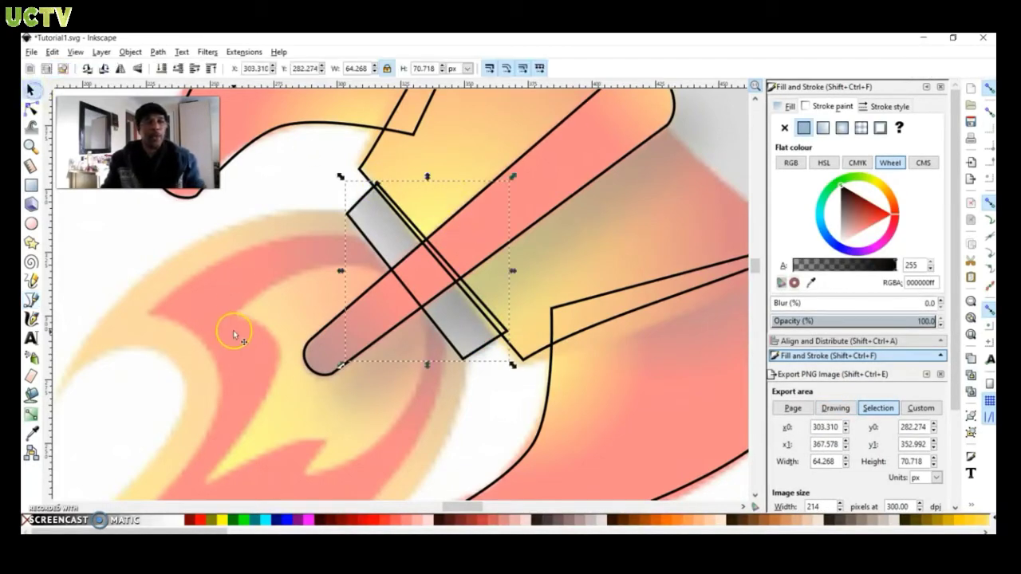
# Start a straight-segment Bezier outline of the outer flame, running from the nozzle along its upper edge and notch to the long tail's tip
pyautogui.scroll(-2, 235, 335)
pyautogui.hscroll(-3, 221, 337)
pyautogui.scroll(-3, 280, 342)
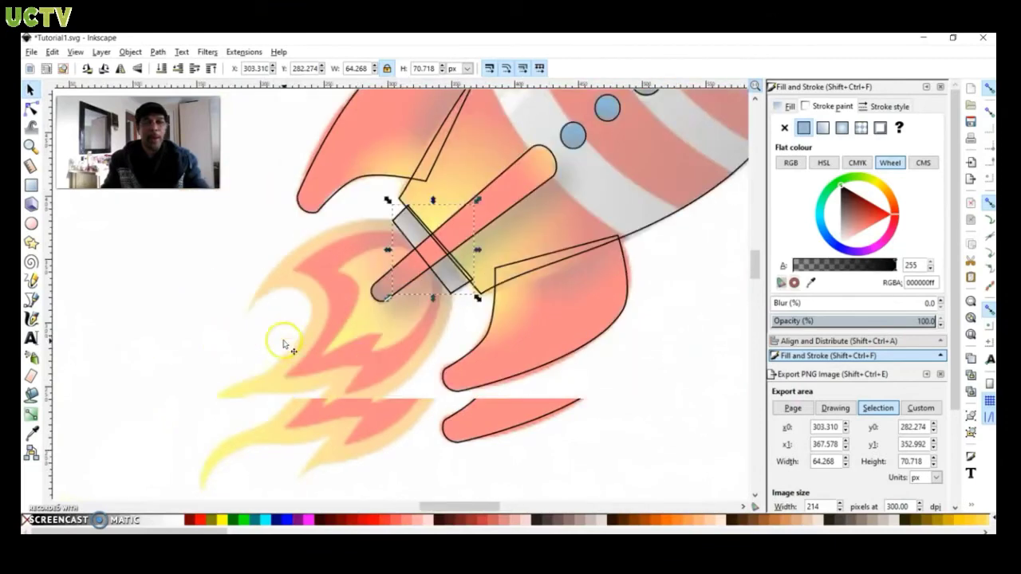
pyautogui.click(30, 299)
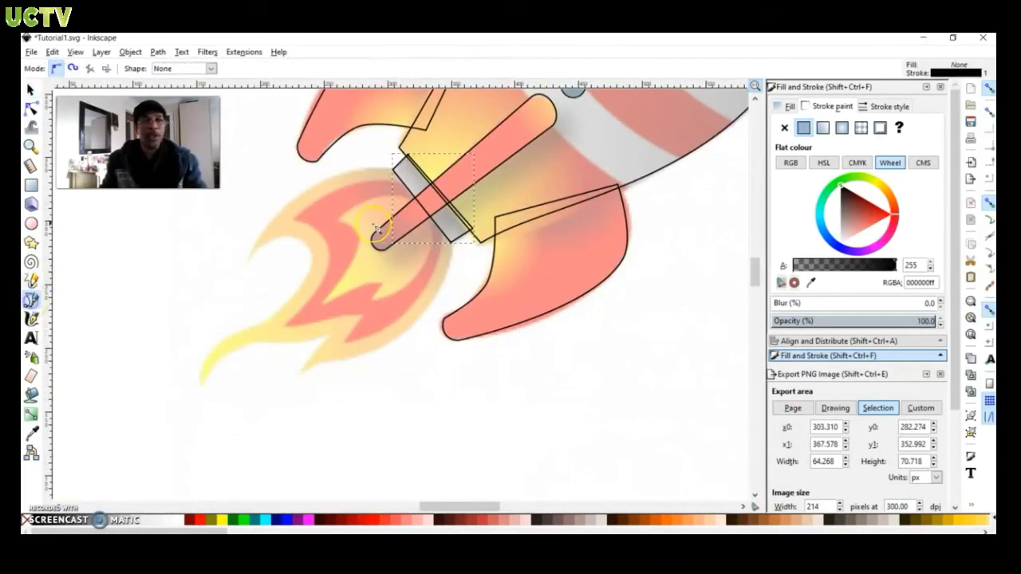
pyautogui.scroll(2, 376, 228)
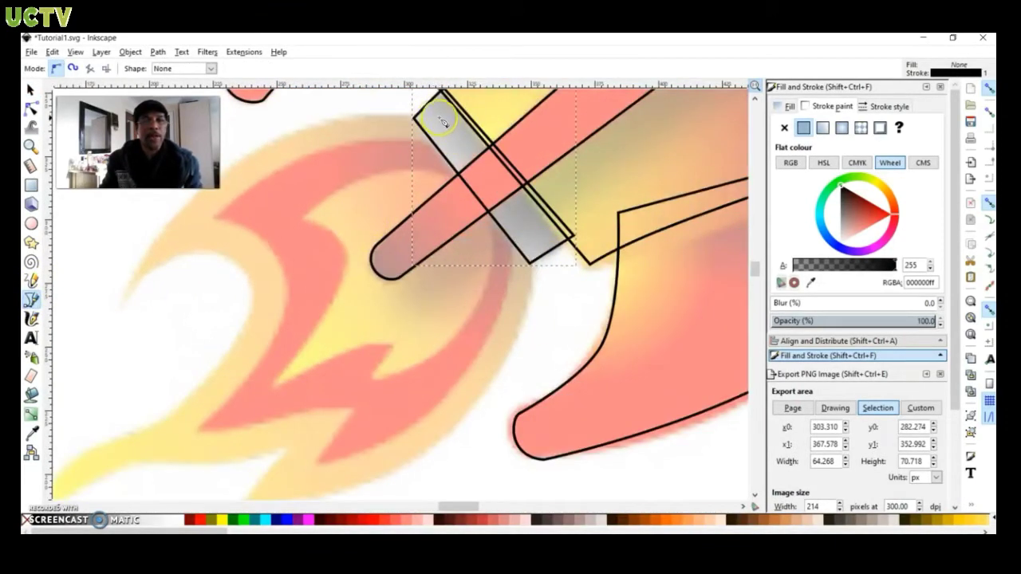
pyautogui.click(442, 120)
pyautogui.click(286, 133)
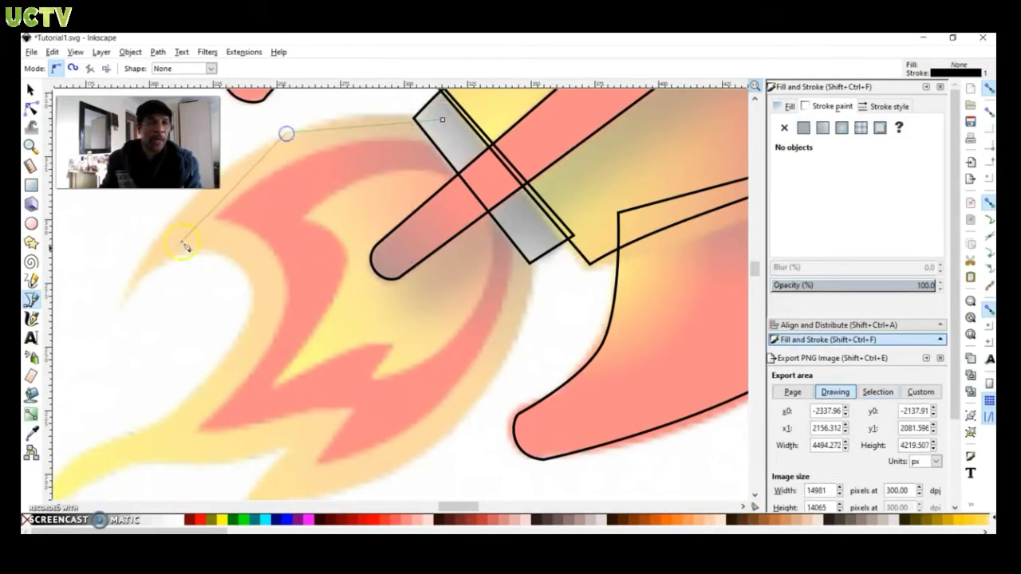
pyautogui.click(127, 290)
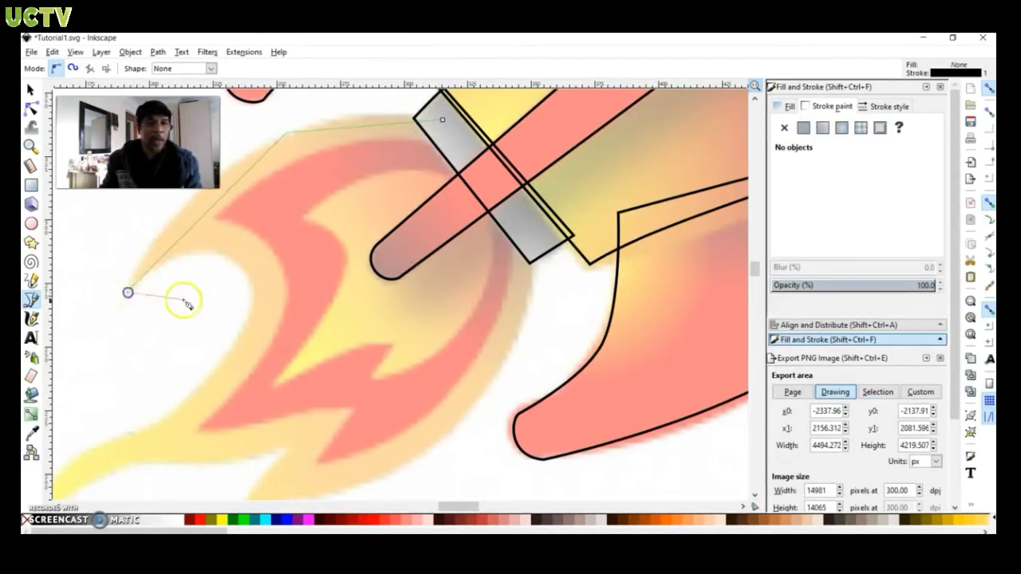
pyautogui.click(253, 280)
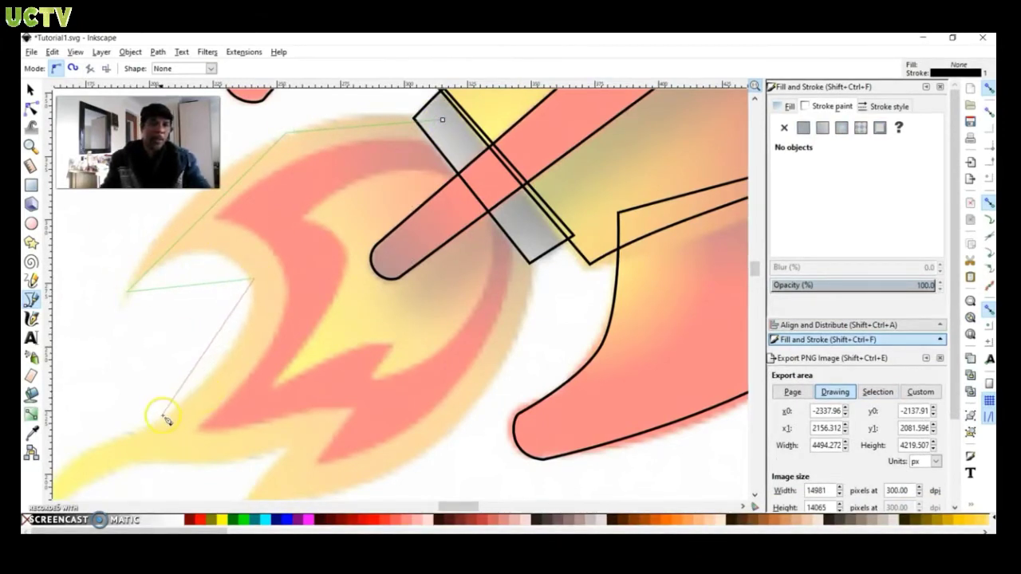
pyautogui.click(156, 428)
pyautogui.hscroll(-2, 156, 430)
pyautogui.click(132, 451)
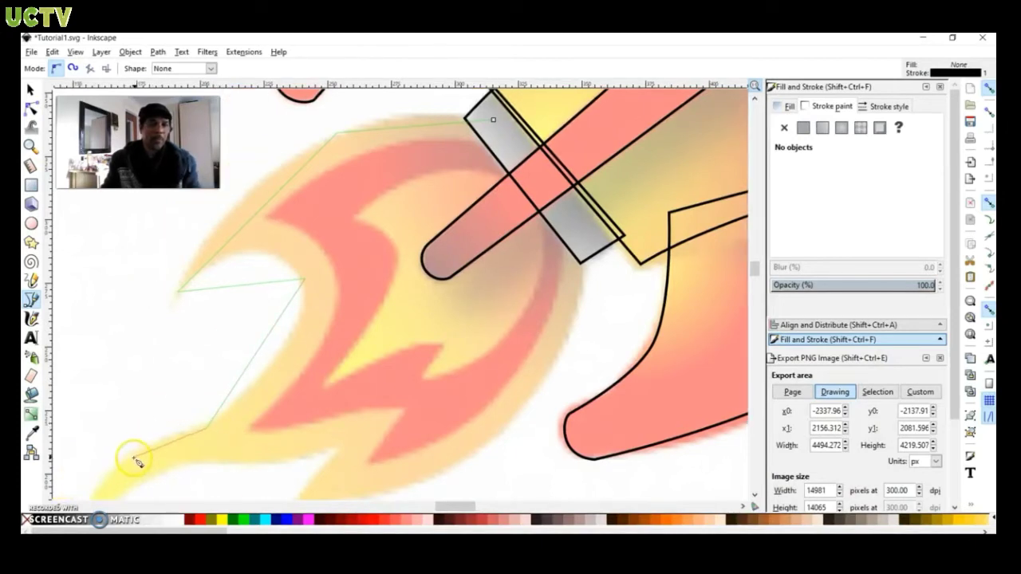
pyautogui.scroll(-4, 112, 375)
pyautogui.click(85, 437)
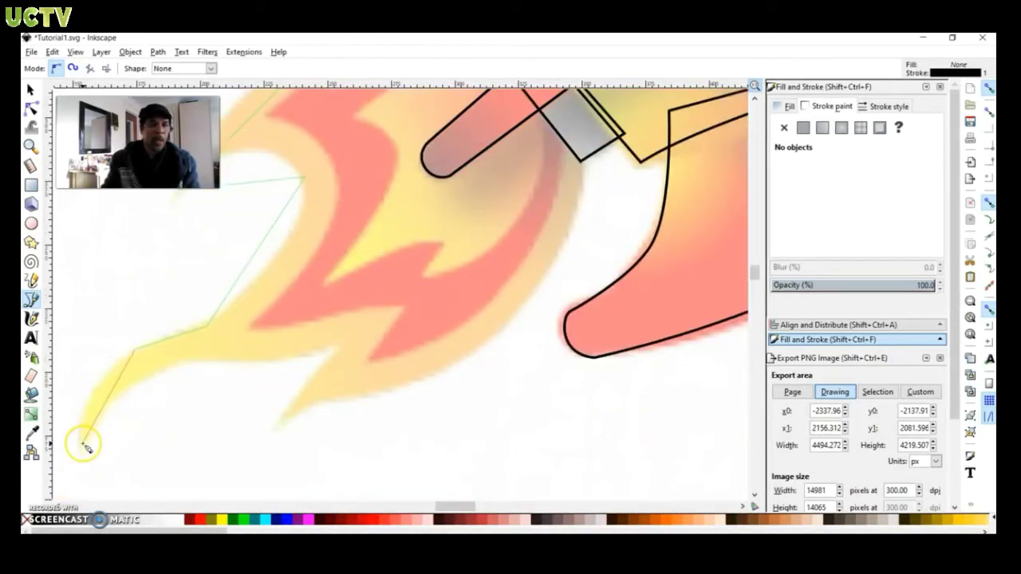
# Continue the outer flame outline around its second point and lower edge, and close it at the nozzle at about 199 by 168 px
pyautogui.click(174, 360)
pyautogui.click(264, 362)
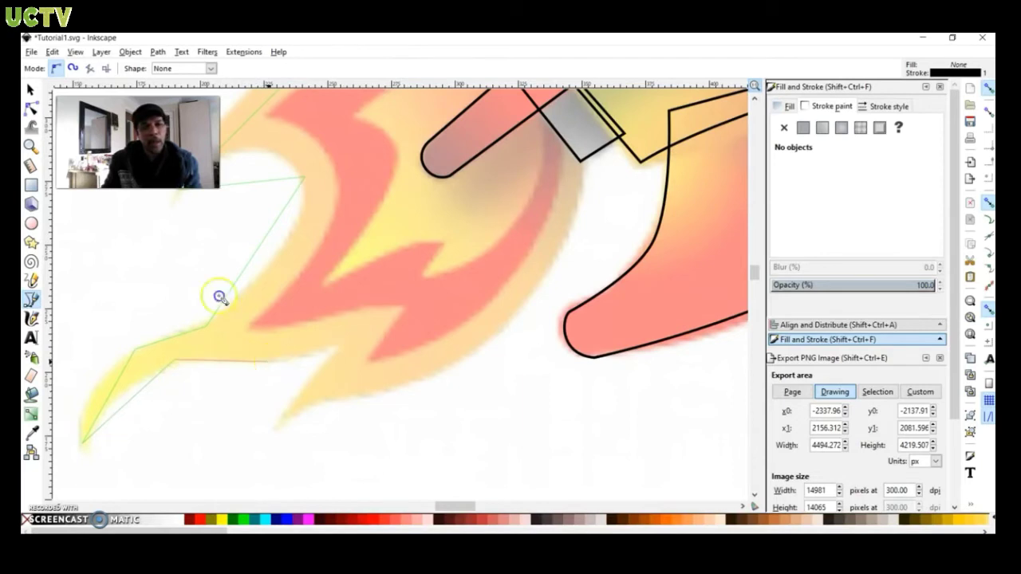
pyautogui.click(337, 343)
pyautogui.click(280, 422)
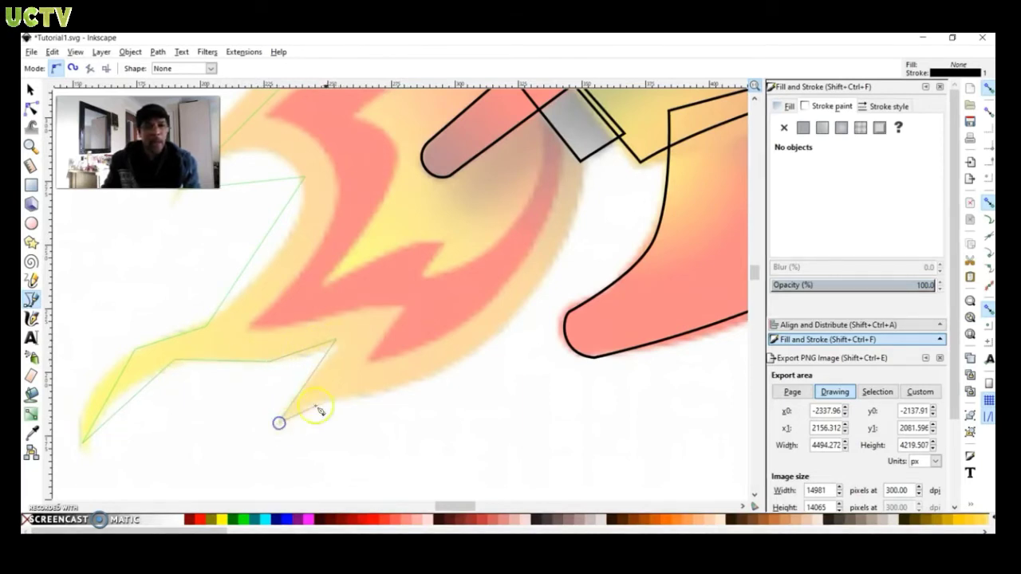
pyautogui.click(501, 329)
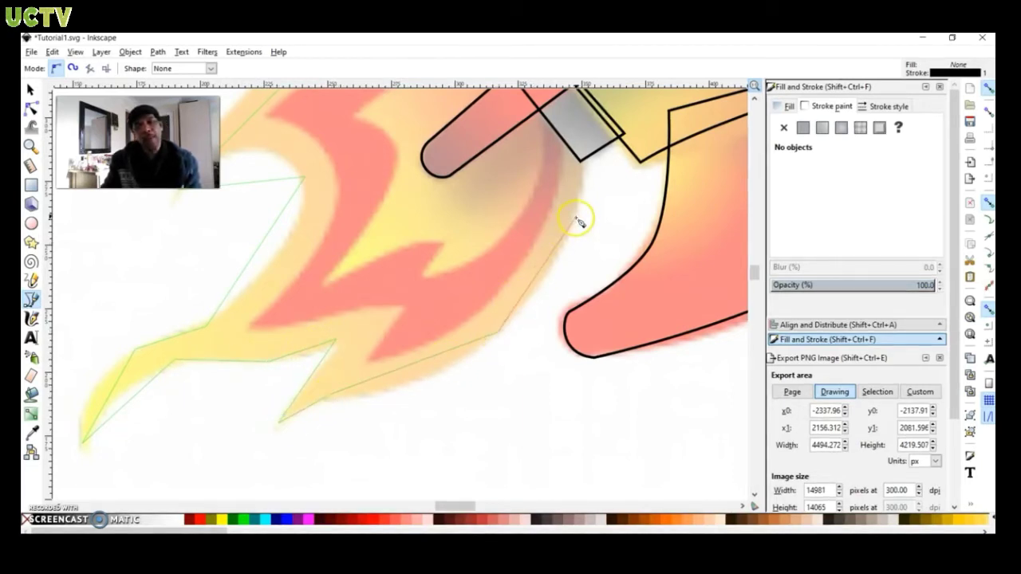
pyautogui.scroll(2, 590, 124)
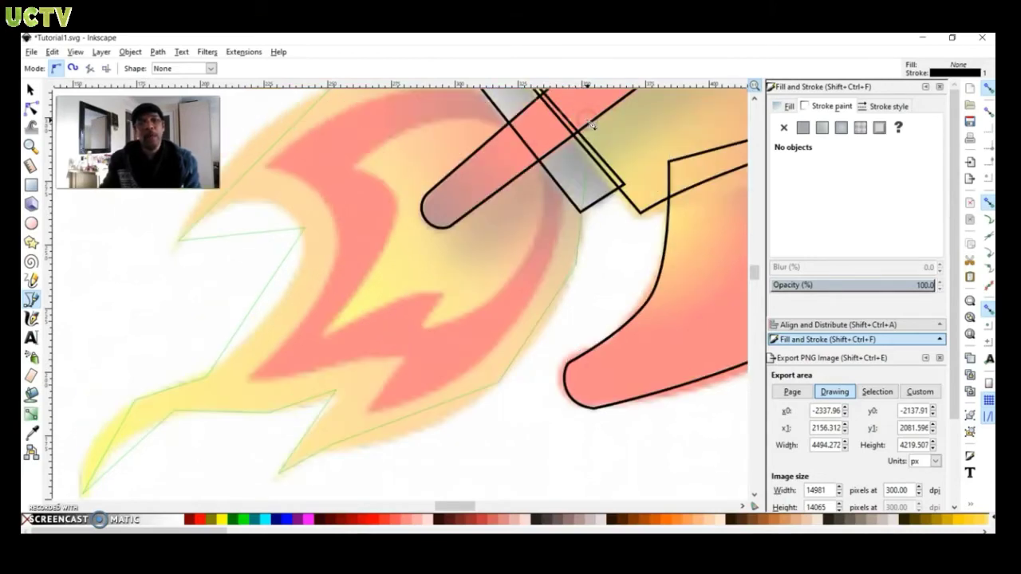
pyautogui.scroll(4, 590, 127)
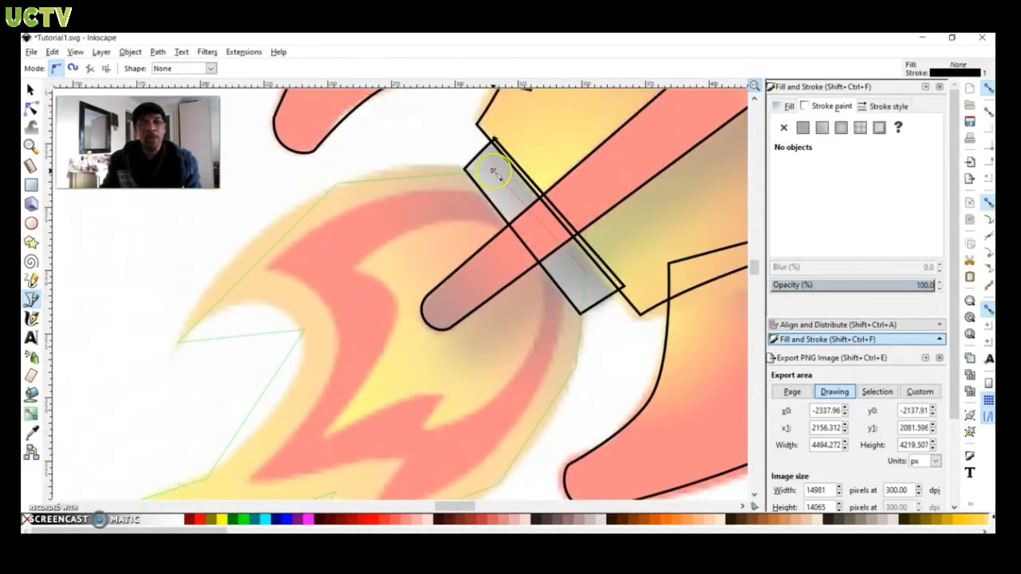
pyautogui.click(494, 171)
# Smooth the nodes on the outer flame's upper edge and inner notch, and adjust the notch node and its handle to follow the reference
pyautogui.click(33, 110)
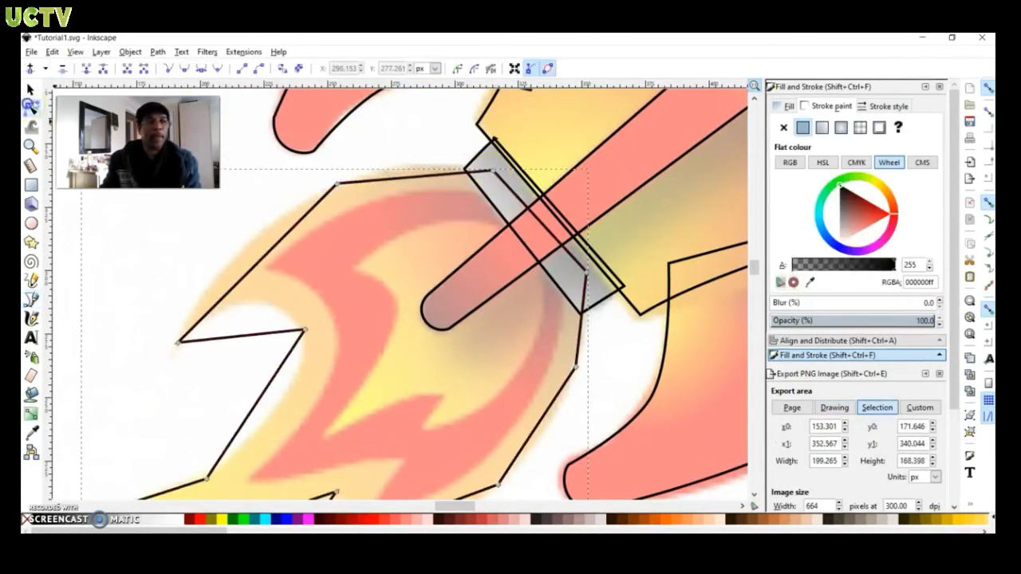
pyautogui.click(336, 185)
pyautogui.hotkey('shift', 's')
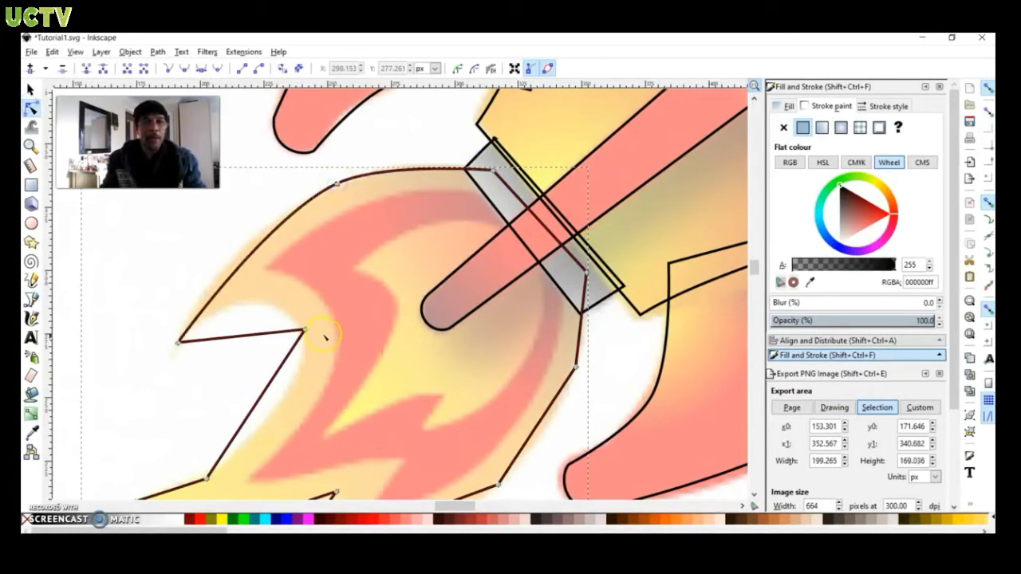
pyautogui.hotkey('shift', 's')
pyautogui.moveTo(306, 328); pyautogui.dragTo(299, 316)
pyautogui.moveTo(276, 280); pyautogui.dragTo(261, 267)
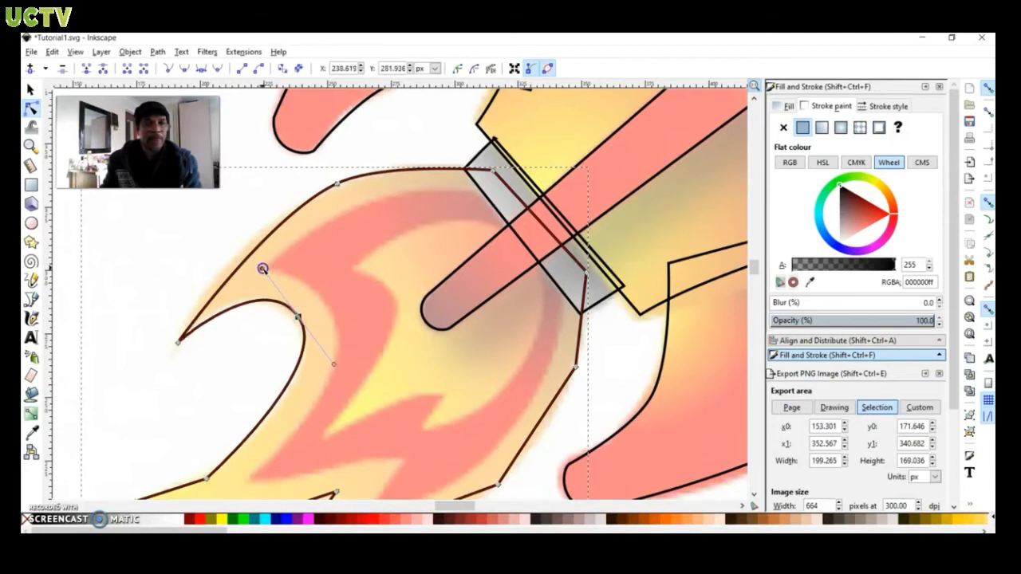
# Smooth the nodes along both edges of the outer flame's long tail so the segments curve with the reference
pyautogui.scroll(-3, 260, 266)
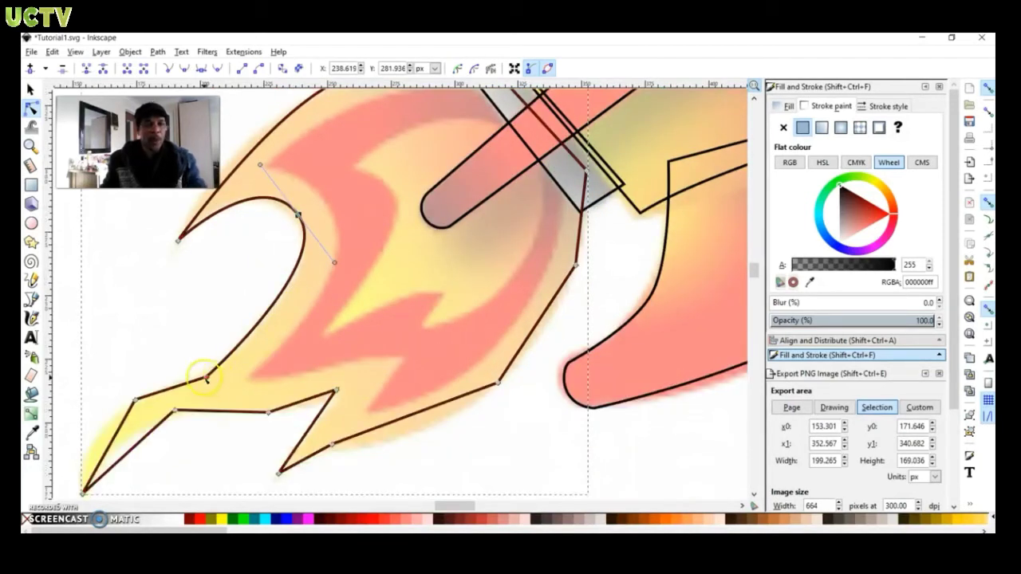
pyautogui.keyDown('ctrl'); pyautogui.click(205, 376); pyautogui.keyUp('ctrl')
pyautogui.click(135, 400)
pyautogui.hotkey('shift', 's')
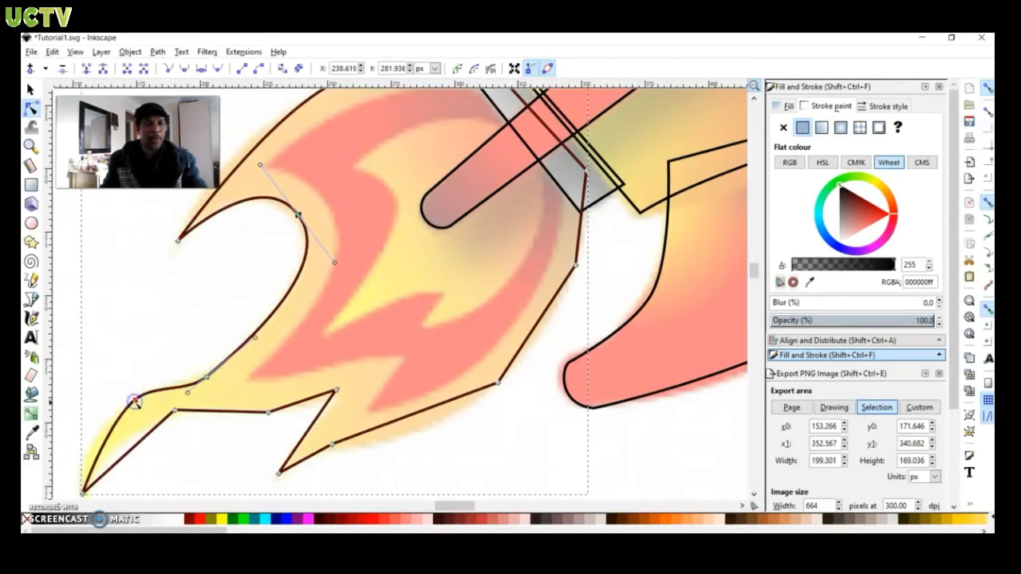
pyautogui.click(171, 409)
pyautogui.press('Delete')
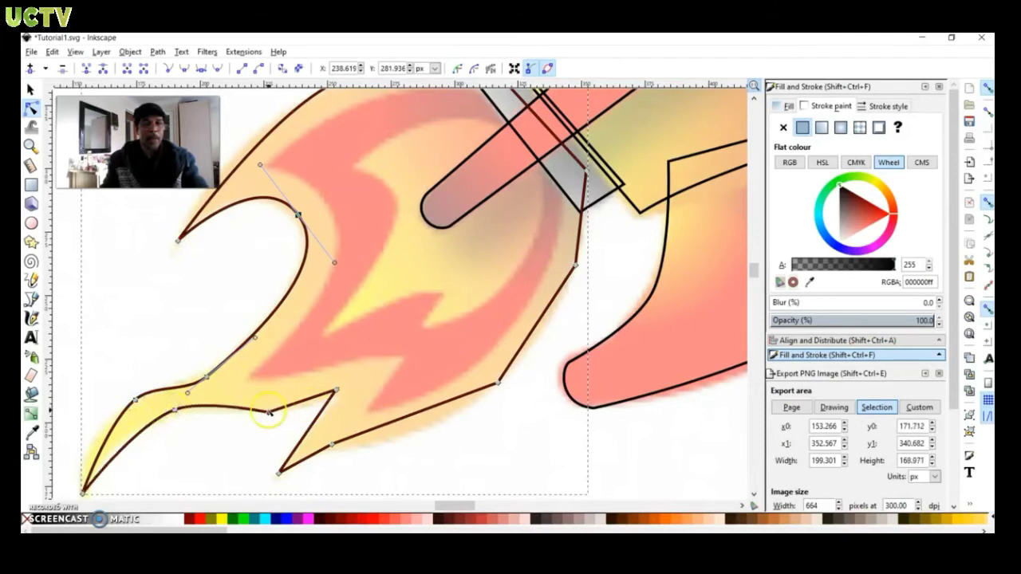
pyautogui.click(269, 413)
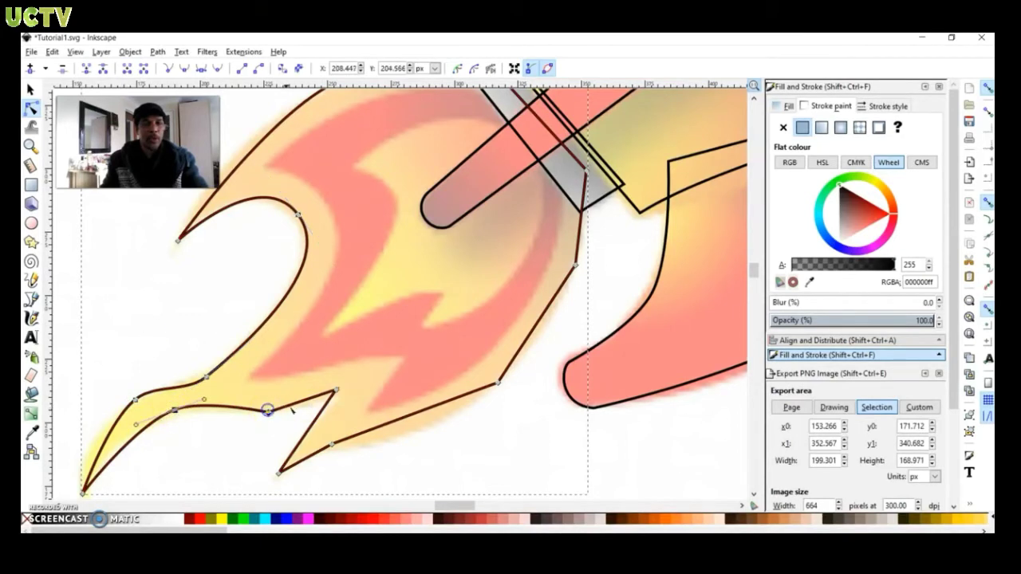
# Smooth the nodes on the outer flame's lower edge and curve the segments around its short second point to match the reference
pyautogui.click(498, 383)
pyautogui.press('Delete')
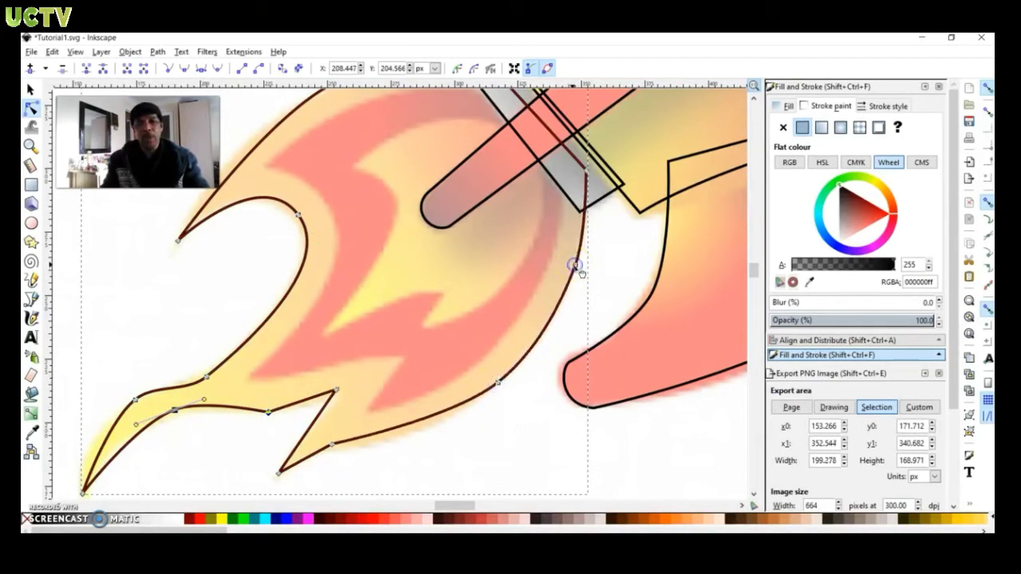
pyautogui.click(332, 444)
pyautogui.keyDown('ctrl'); pyautogui.keyDown('alt'); pyautogui.click(331, 446); pyautogui.keyUp('alt'); pyautogui.keyUp('ctrl')
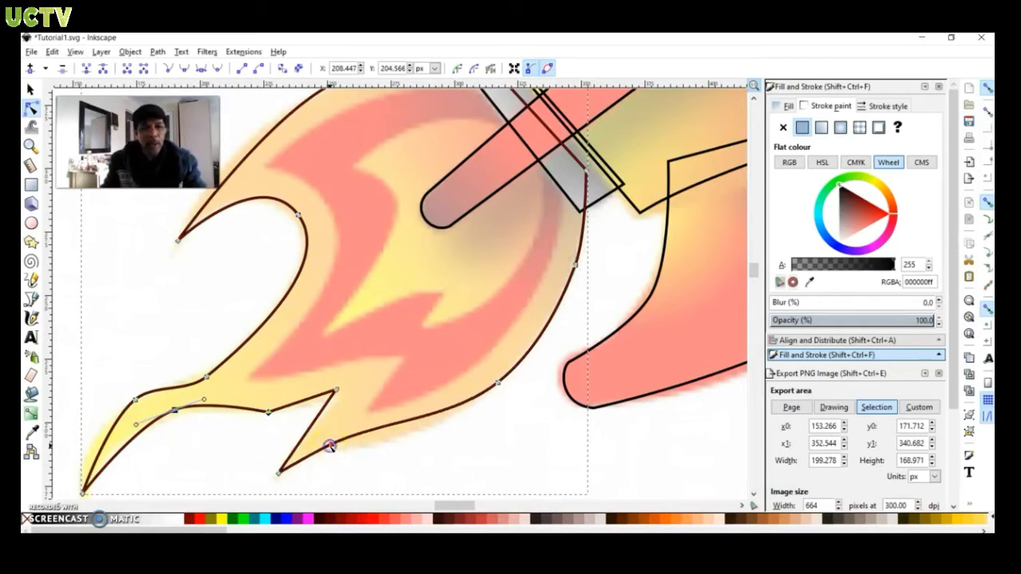
pyautogui.moveTo(331, 444); pyautogui.dragTo(323, 417)
pyautogui.click(269, 413)
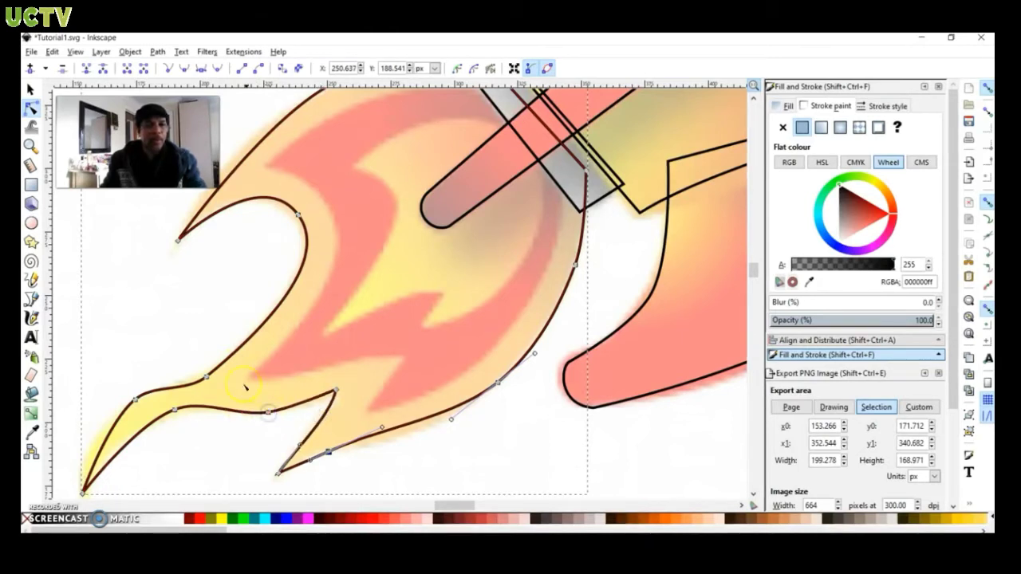
pyautogui.click(30, 89)
# Draw a closed, straight-segment Bezier outline about 125 by 127 px around the red inner flame, ending at the nozzle
pyautogui.scroll(-1, 508, 282)
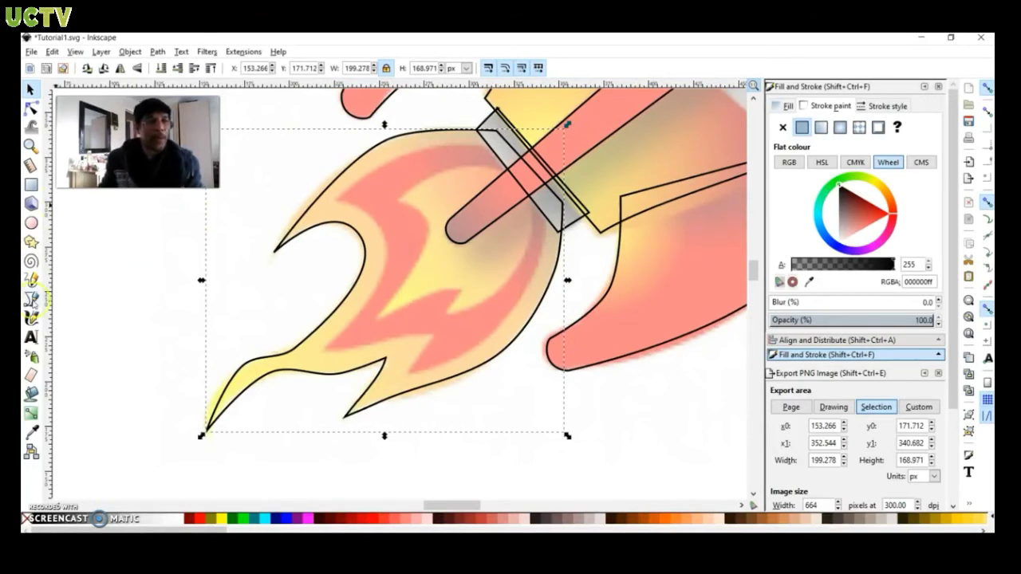
pyautogui.click(30, 298)
pyautogui.click(401, 124)
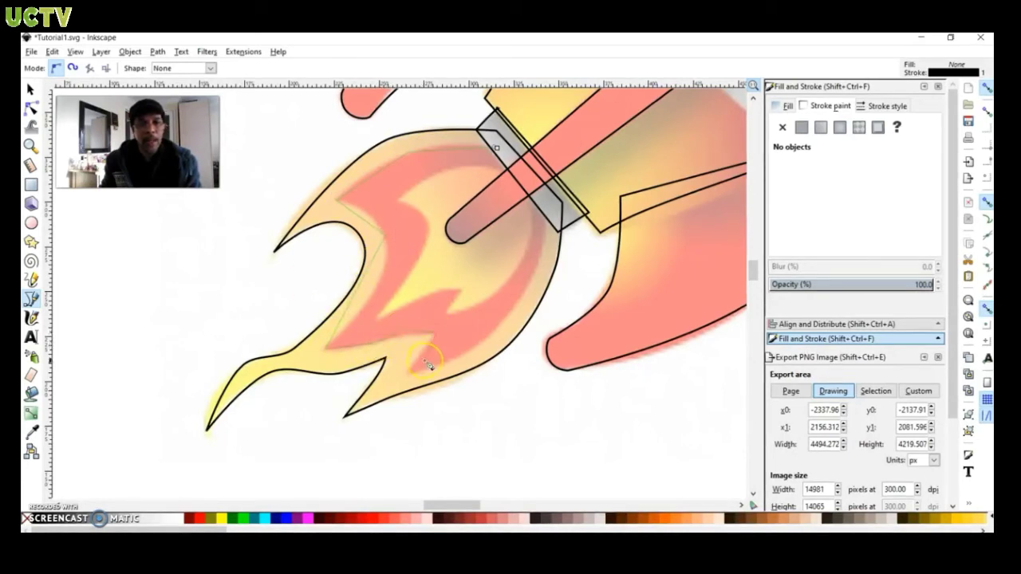
pyautogui.click(511, 309)
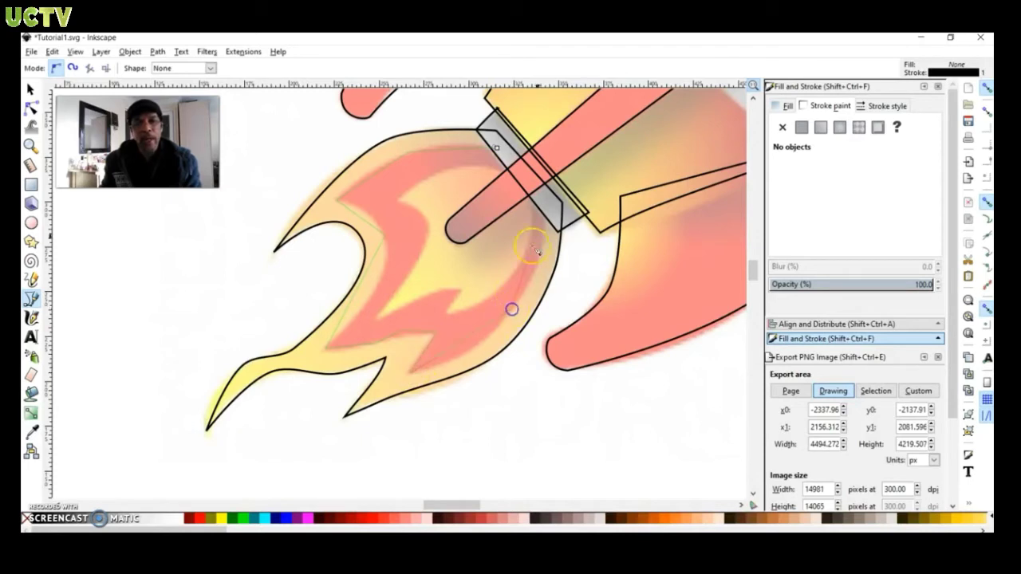
pyautogui.click(548, 209)
pyautogui.click(506, 156)
pyautogui.click(454, 141)
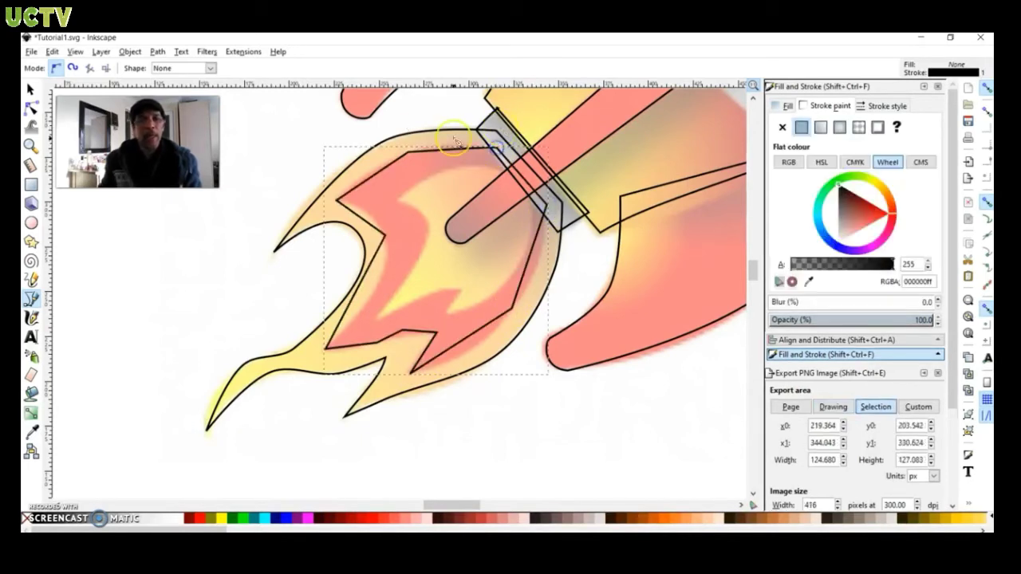
# Smooth the nodes on the red inner flame's upper edge and inner notch, adjusting the notch curve to follow the reference
pyautogui.click(31, 107)
pyautogui.scroll(2, 405, 124)
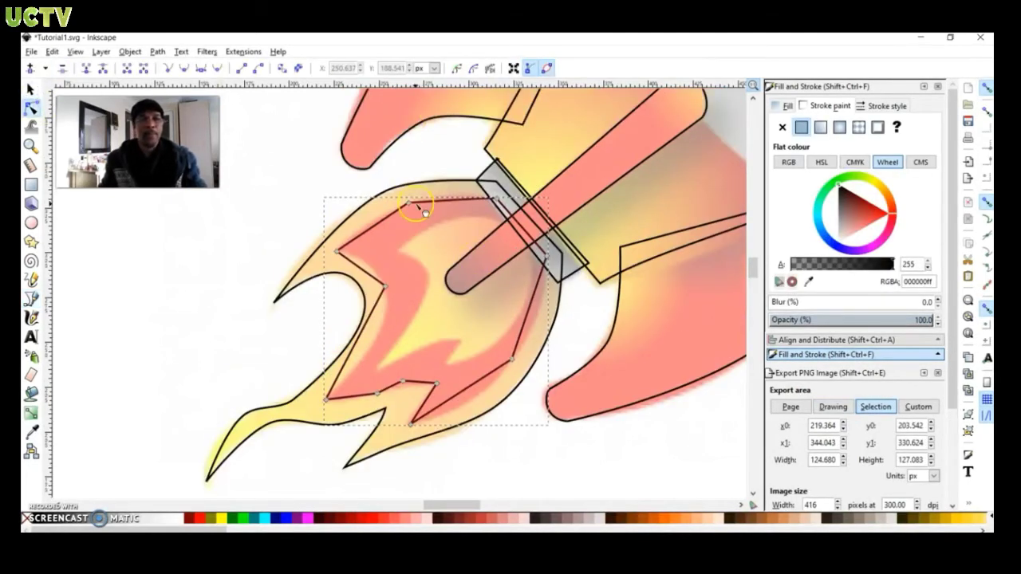
pyautogui.moveTo(410, 204); pyautogui.dragTo(408, 202)
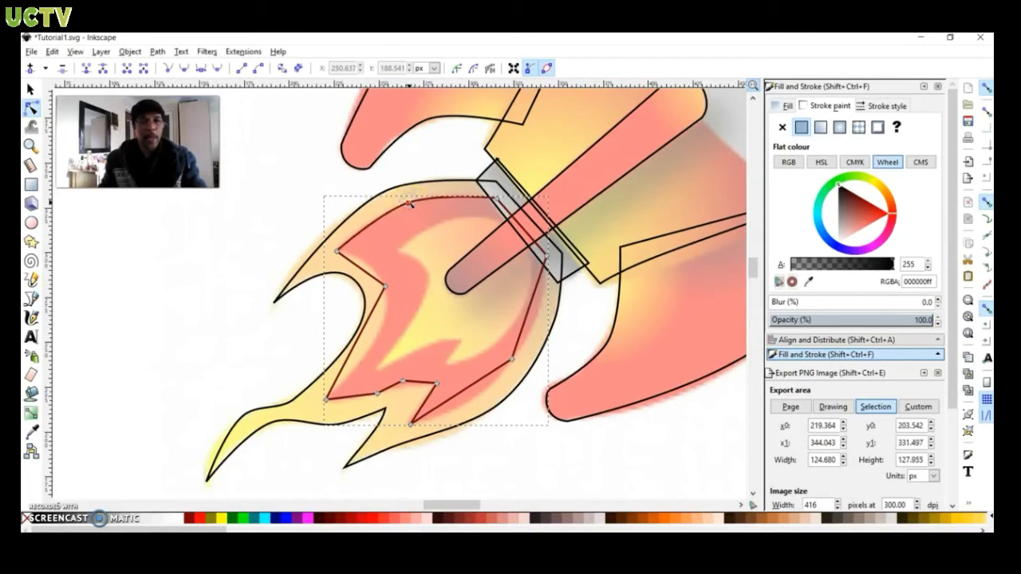
pyautogui.click(388, 292)
pyautogui.keyDown('ctrl'); pyautogui.click(386, 287); pyautogui.keyUp('ctrl')
pyautogui.moveTo(385, 287); pyautogui.dragTo(381, 259)
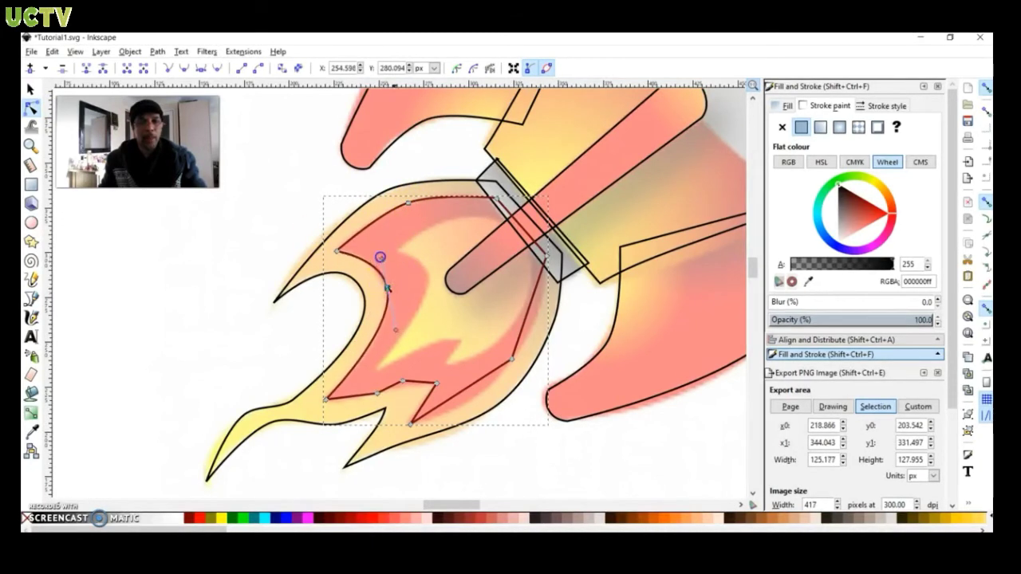
# Smooth the nodes along the red flame's lower edge and curve the segments around its short second point to match the reference
pyautogui.keyDown('ctrl'); pyautogui.click(378, 393); pyautogui.keyUp('ctrl')
pyautogui.keyDown('ctrl'); pyautogui.click(403, 380); pyautogui.keyUp('ctrl')
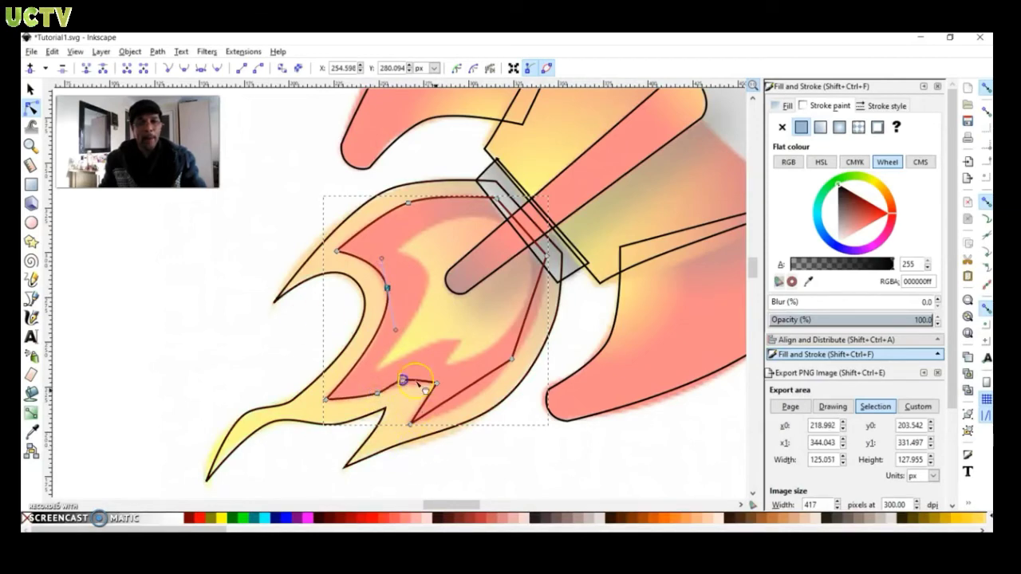
pyautogui.keyDown('ctrl'); pyautogui.click(512, 360); pyautogui.keyUp('ctrl')
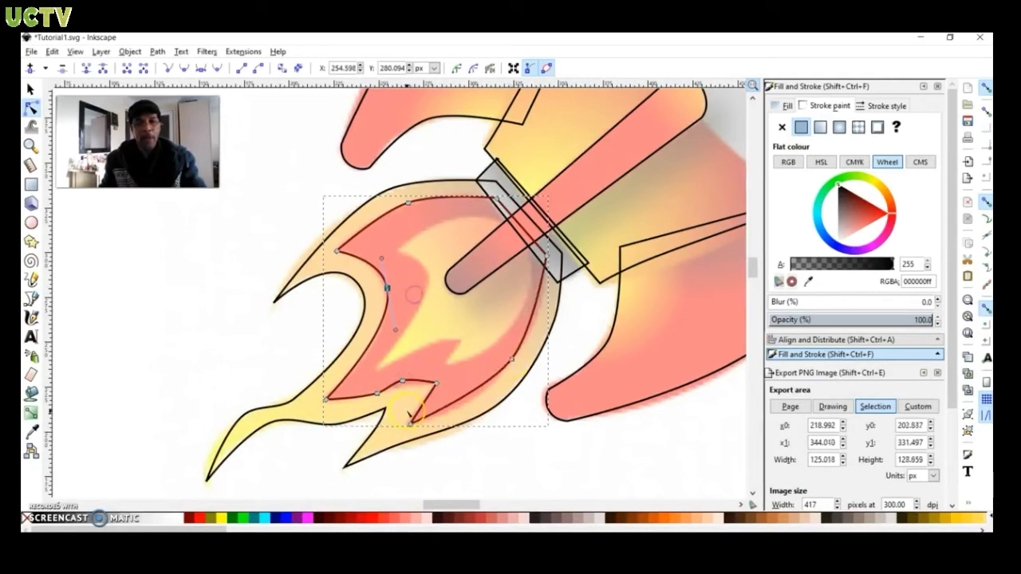
pyautogui.scroll(2, 416, 410)
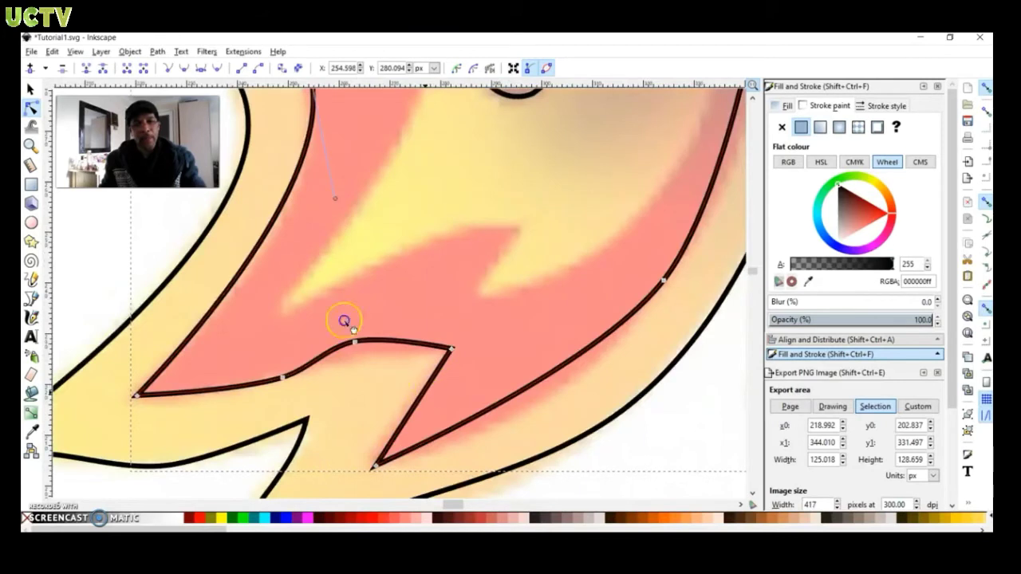
pyautogui.moveTo(441, 400); pyautogui.dragTo(439, 394)
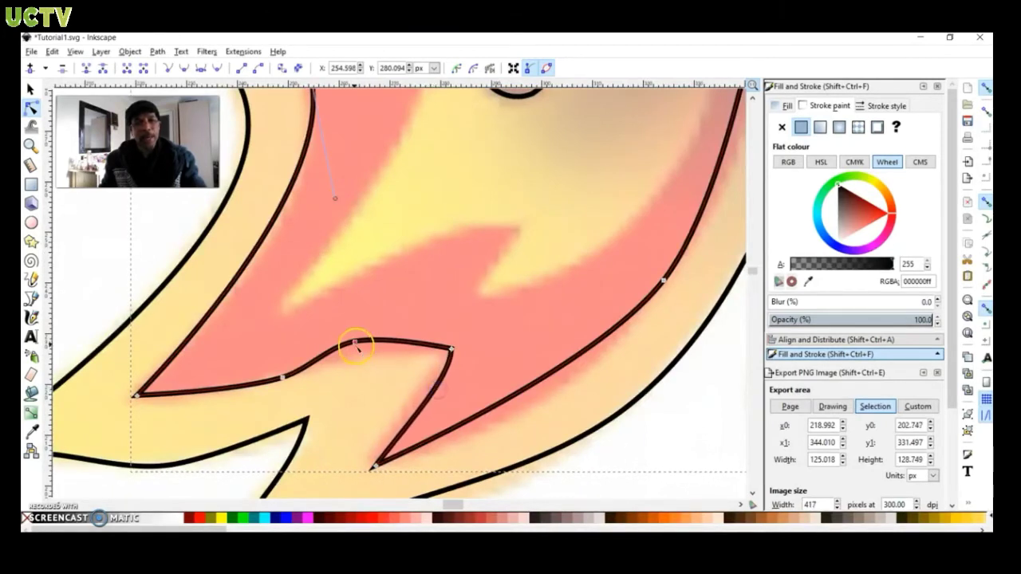
pyautogui.moveTo(356, 346); pyautogui.dragTo(365, 348)
pyautogui.scroll(-2, 611, 292)
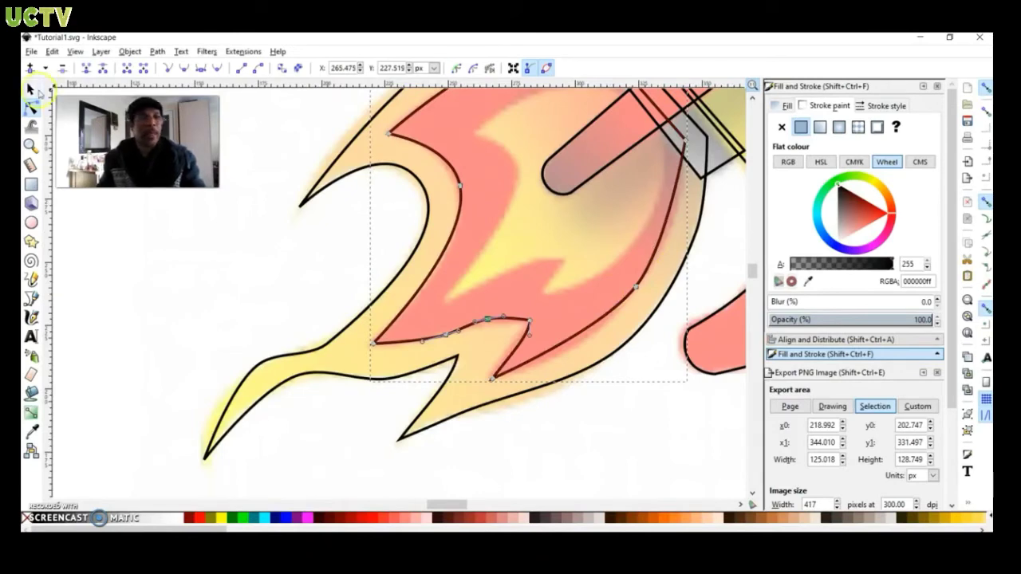
pyautogui.click(48, 84)
# Draw a closed, straight-segment Bezier outline about 90 by 89 px around the yellow innermost flame, ending at the nozzle
pyautogui.scroll(-2, 498, 338)
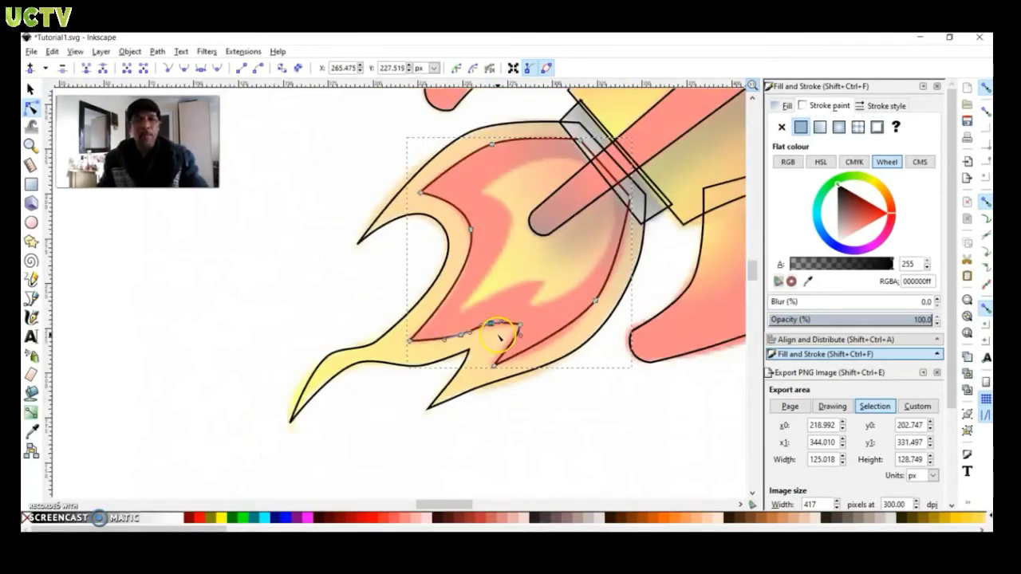
pyautogui.scroll(1, 494, 330)
pyautogui.scroll(1, 449, 263)
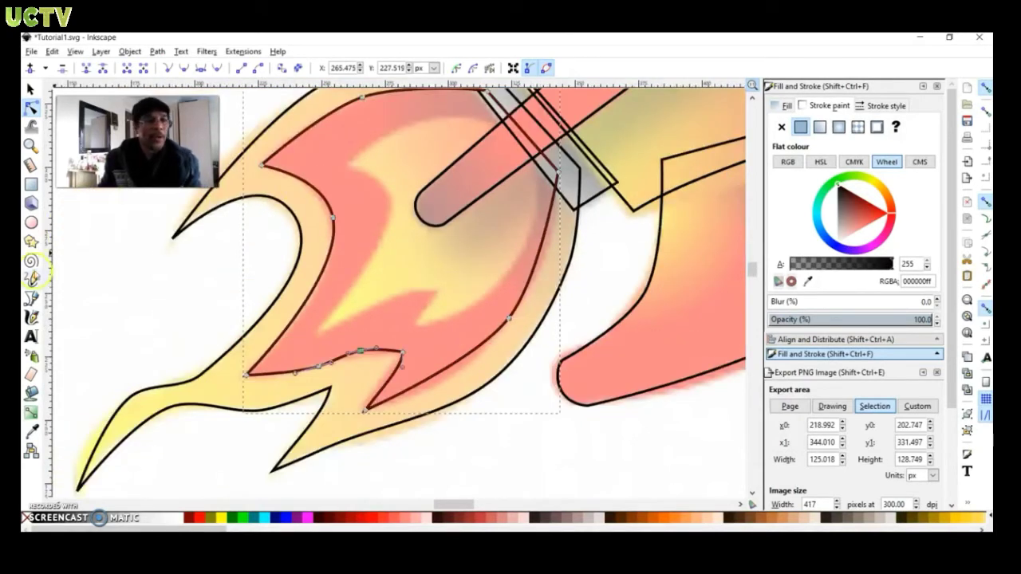
pyautogui.click(32, 299)
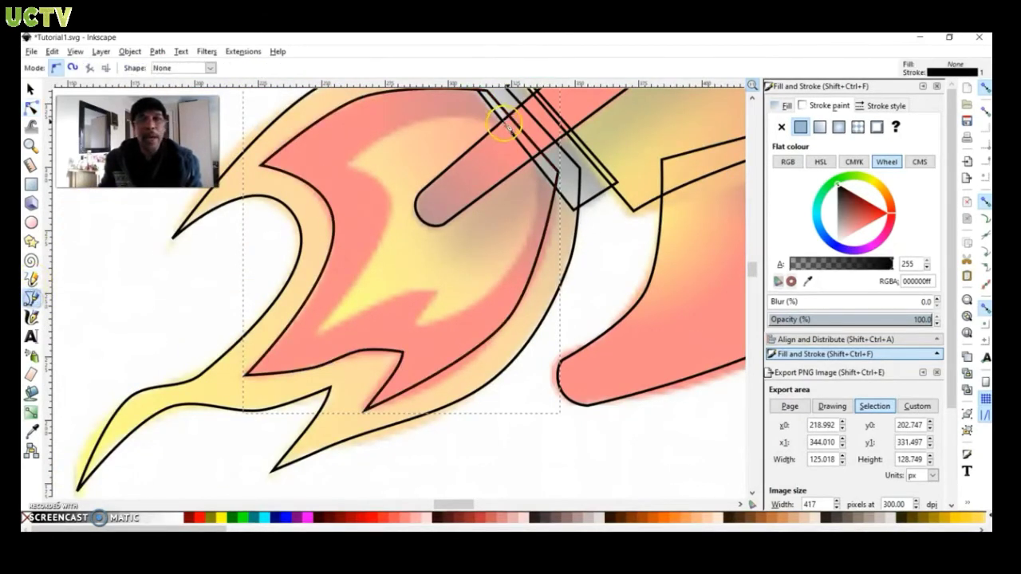
pyautogui.click(346, 164)
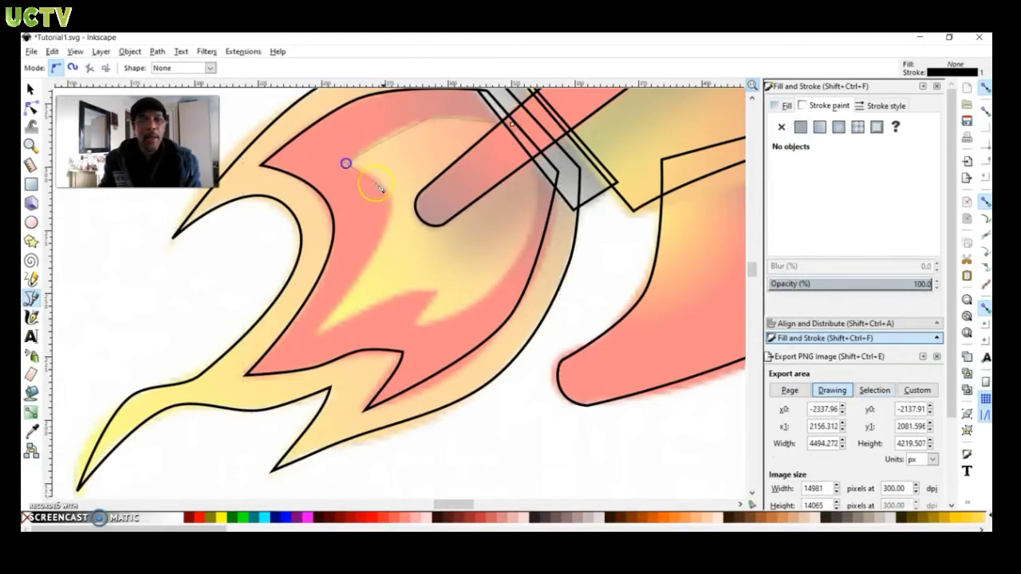
pyautogui.click(318, 334)
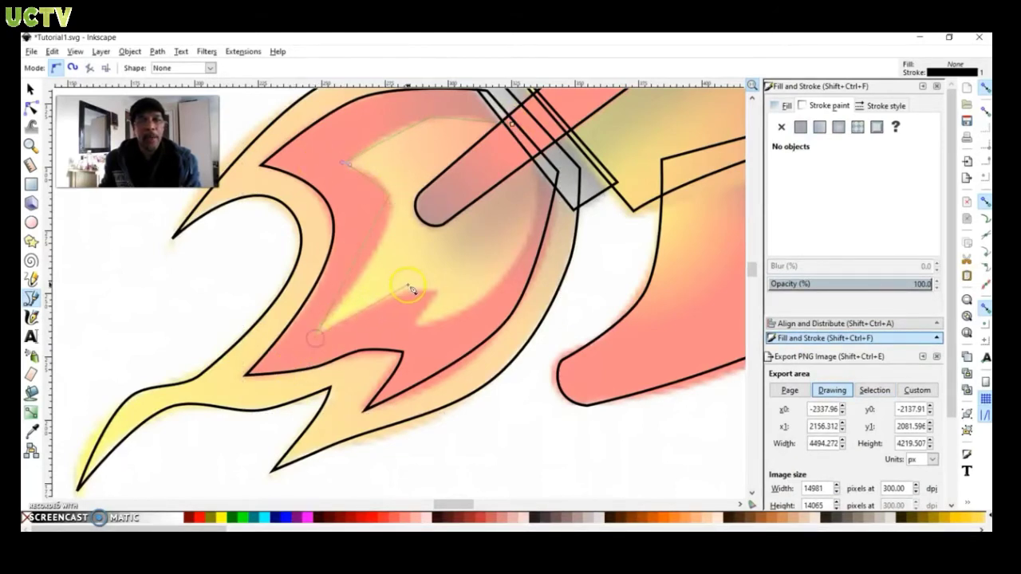
pyautogui.click(407, 290)
pyautogui.click(419, 325)
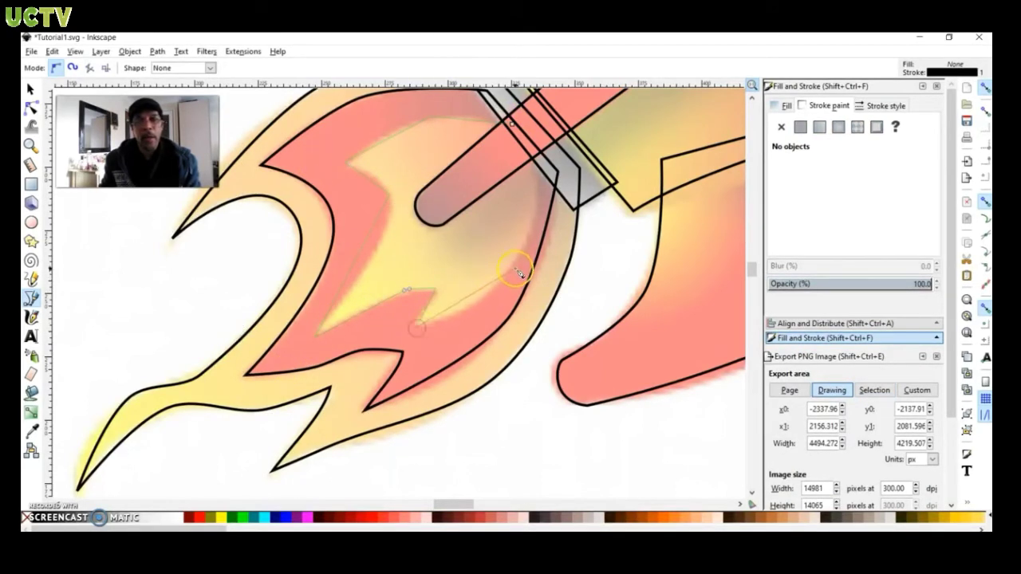
pyautogui.moveTo(519, 257); pyautogui.dragTo(542, 150)
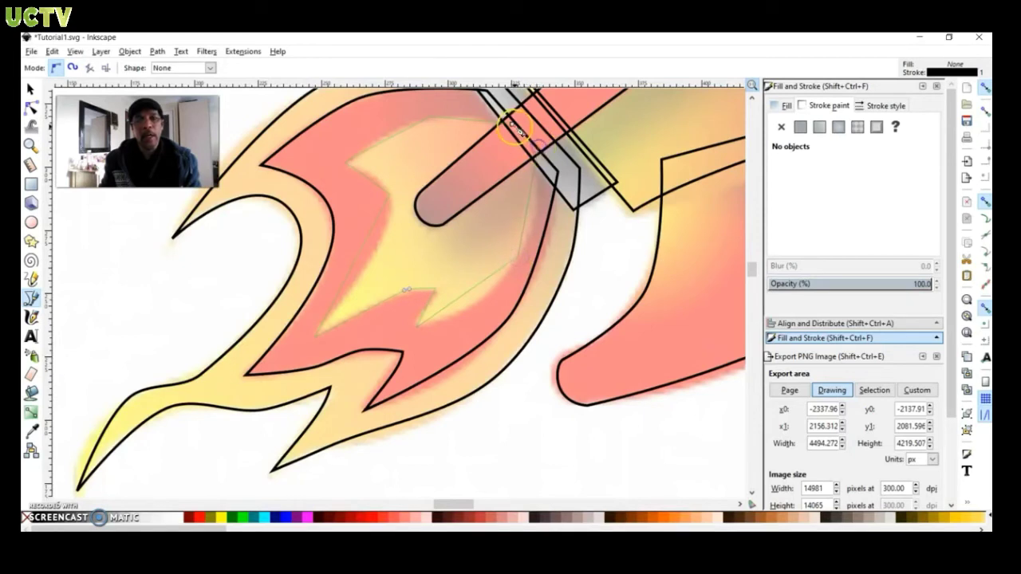
pyautogui.click(418, 109)
# Smooth the nodes at the top and inner notch of the yellow flame outline so its segments curve with the reference
pyautogui.click(30, 107)
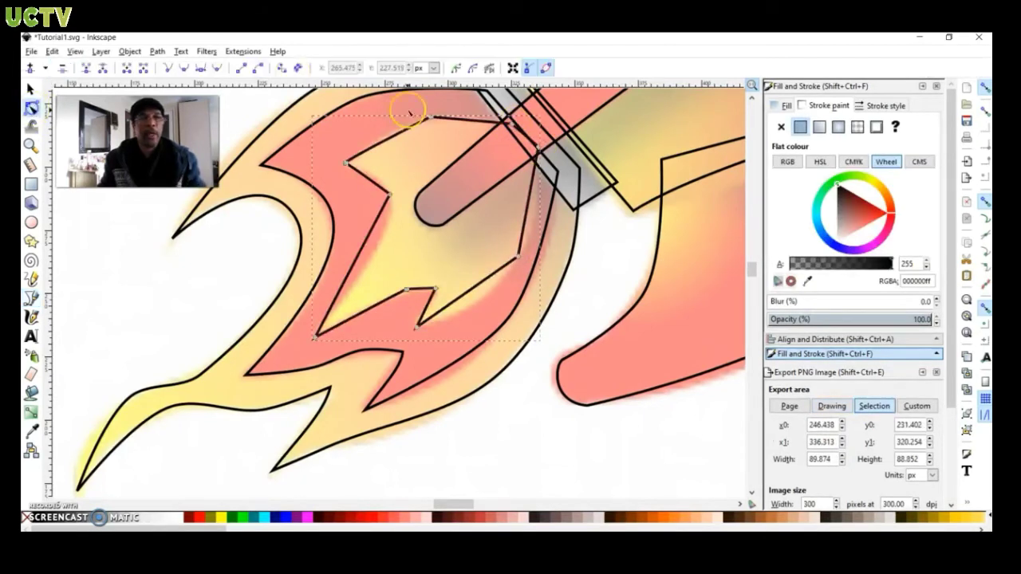
pyautogui.click(428, 121)
pyautogui.keyDown('ctrl'); pyautogui.click(431, 117); pyautogui.keyUp('ctrl')
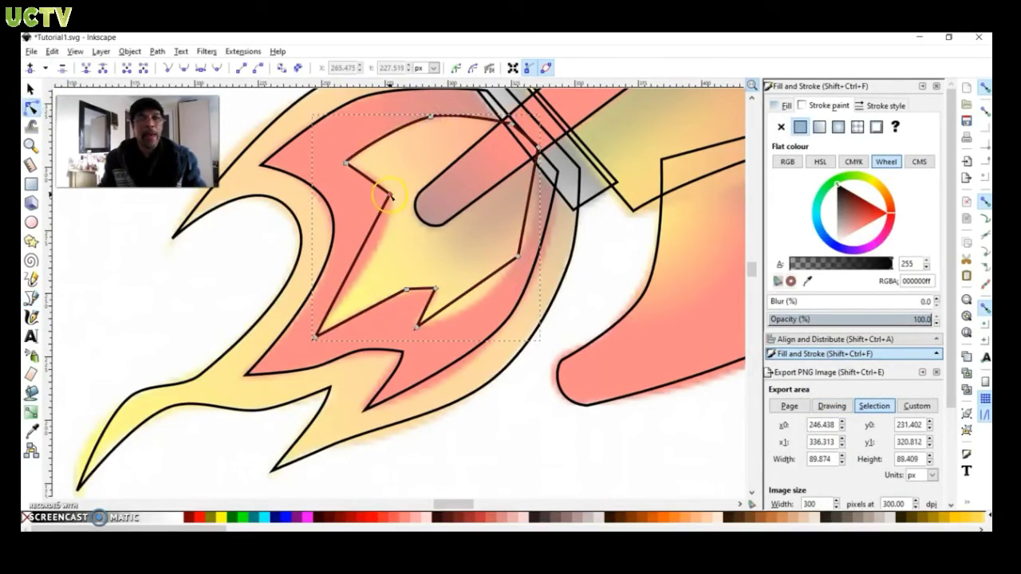
pyautogui.hotkey('shift', 's')
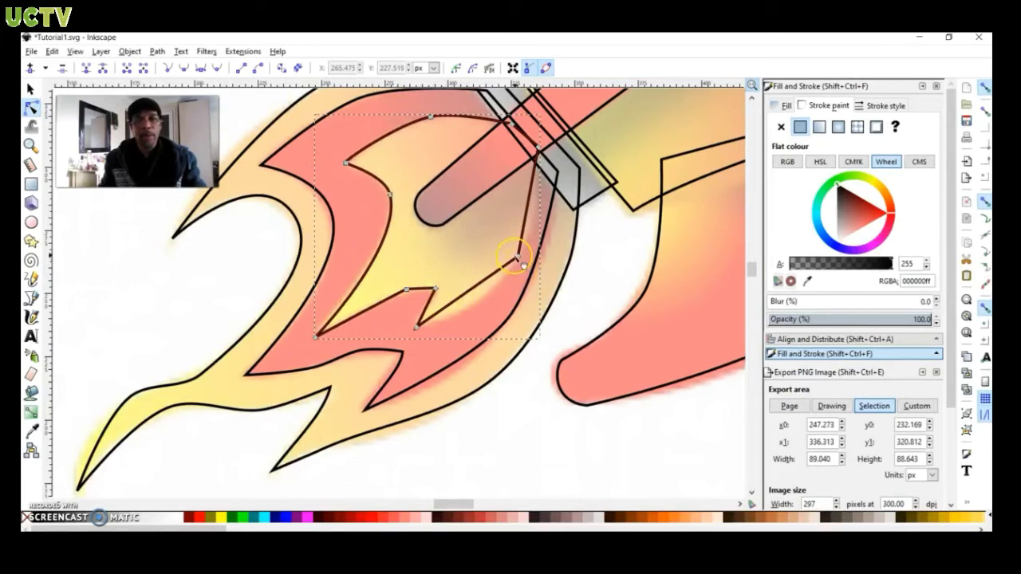
# Smooth and adjust the node on the yellow flame's outer edge and the one on its lower edge near the short point
pyautogui.hotkey('shift', 's')
pyautogui.moveTo(517, 256); pyautogui.dragTo(515, 264)
pyautogui.hotkey('ctrl', 'z')
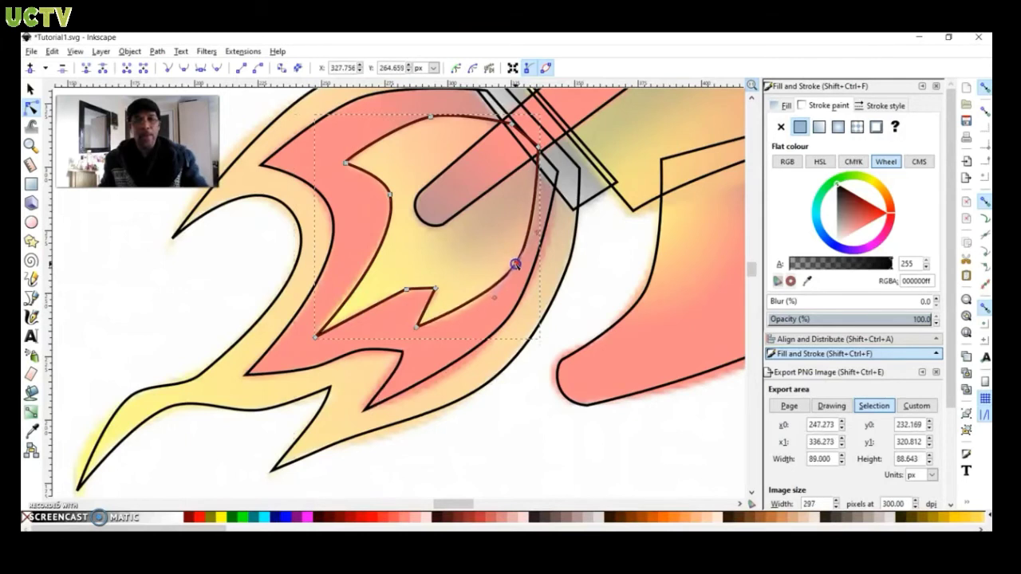
pyautogui.hotkey('shift', 's')
pyautogui.click(406, 289)
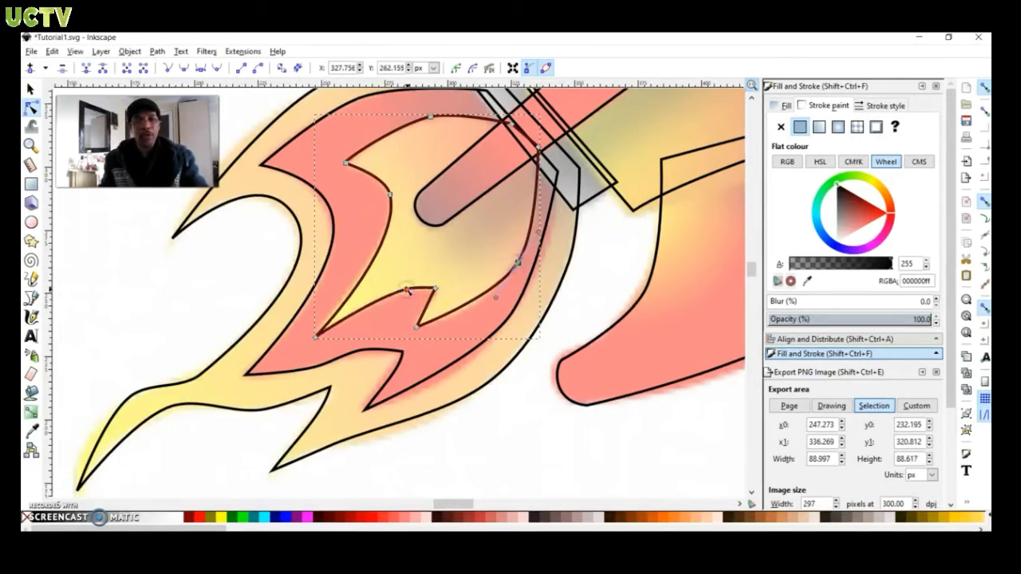
pyautogui.hotkey('shift', 's')
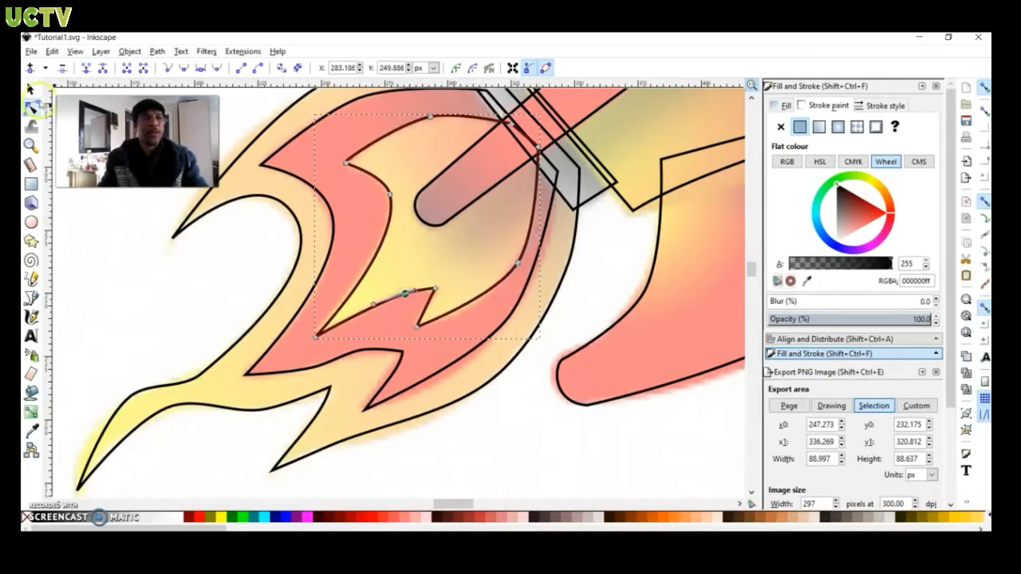
pyautogui.click(32, 89)
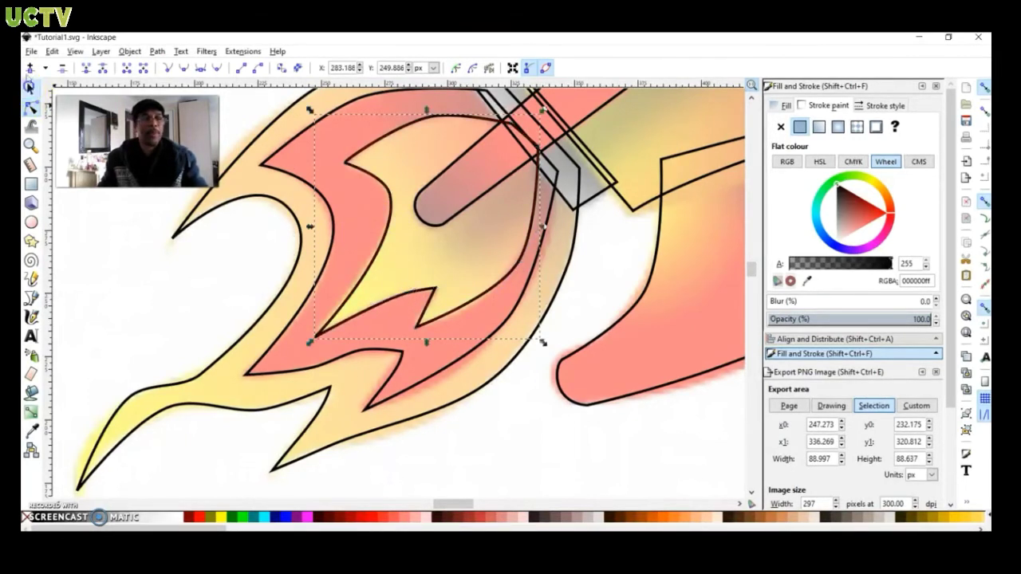
# Curve the segment below the yellow flame's short second point with node handles, keeping the tip sharp
pyautogui.keyDown('ctrl'); pyautogui.scroll(2, 431, 303); pyautogui.keyUp('ctrl')
pyautogui.doubleClick(437, 286)
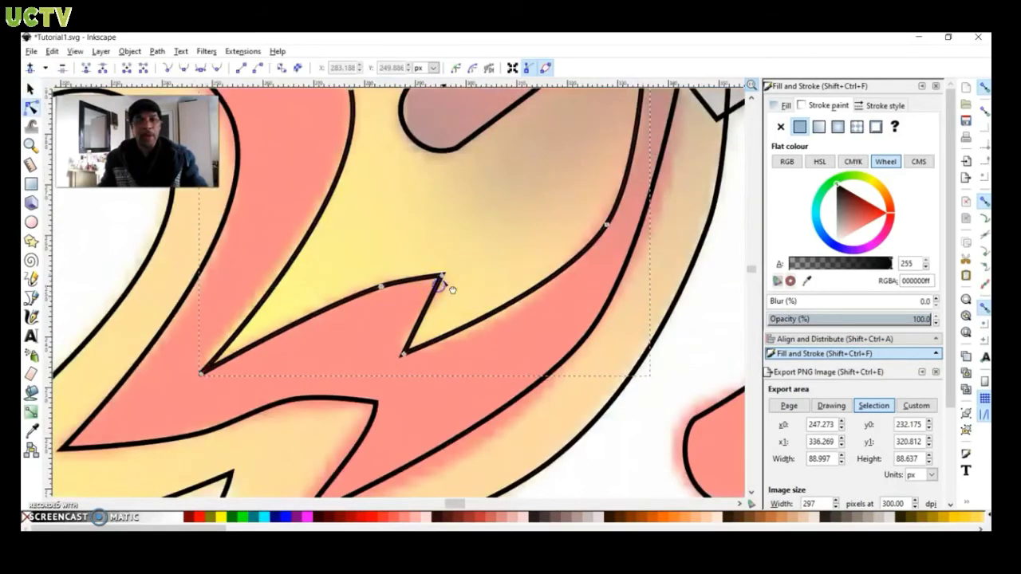
pyautogui.keyDown('ctrl'); pyautogui.click(442, 276); pyautogui.keyUp('ctrl')
pyautogui.click(442, 276)
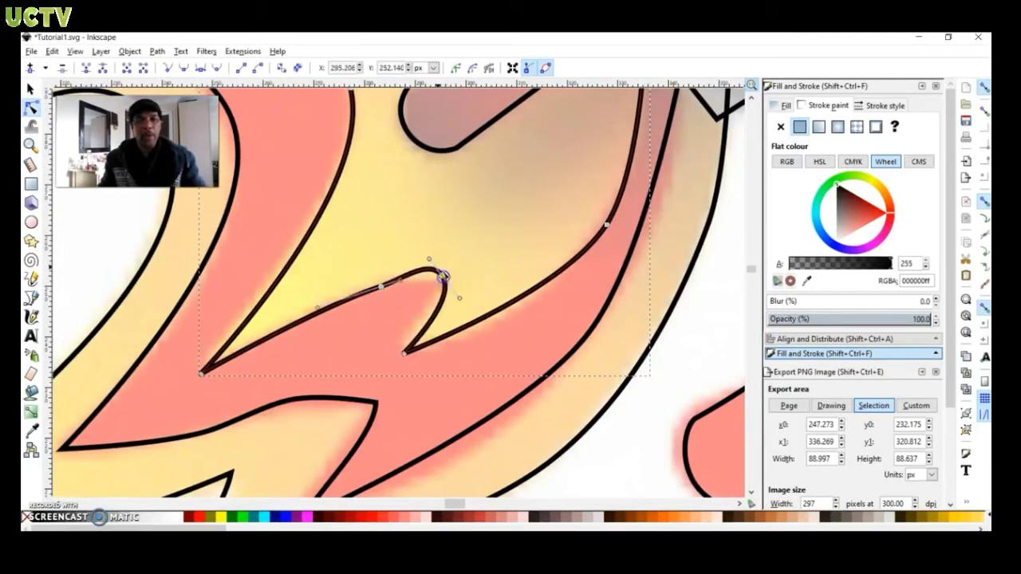
pyautogui.moveTo(428, 260); pyautogui.dragTo(451, 297)
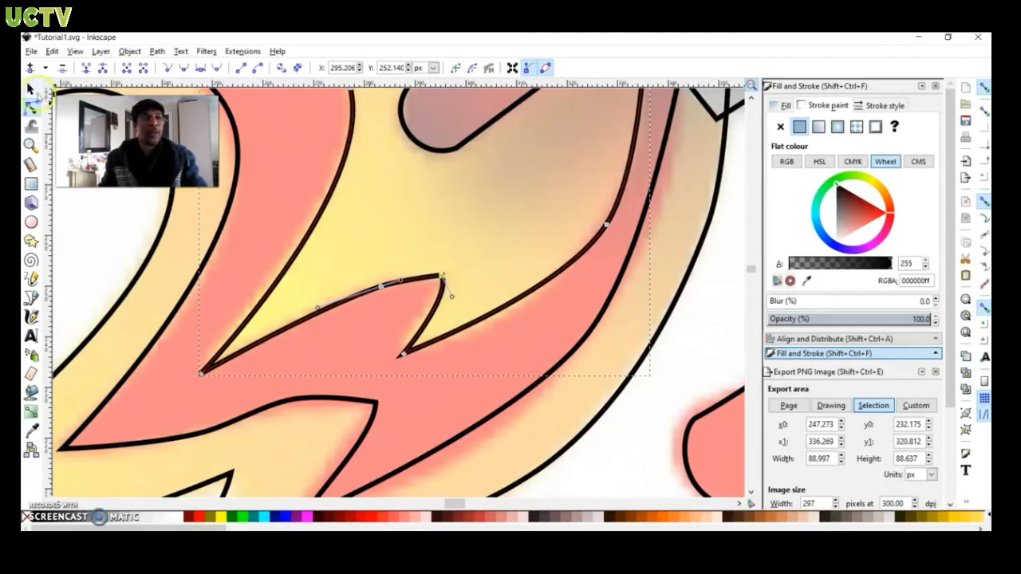
pyautogui.click(31, 90)
# Move the rocket body outline slightly to about X 307.6, Y 283.4 px to fit the reference's upper edge
pyautogui.scroll(-4, 535, 325)
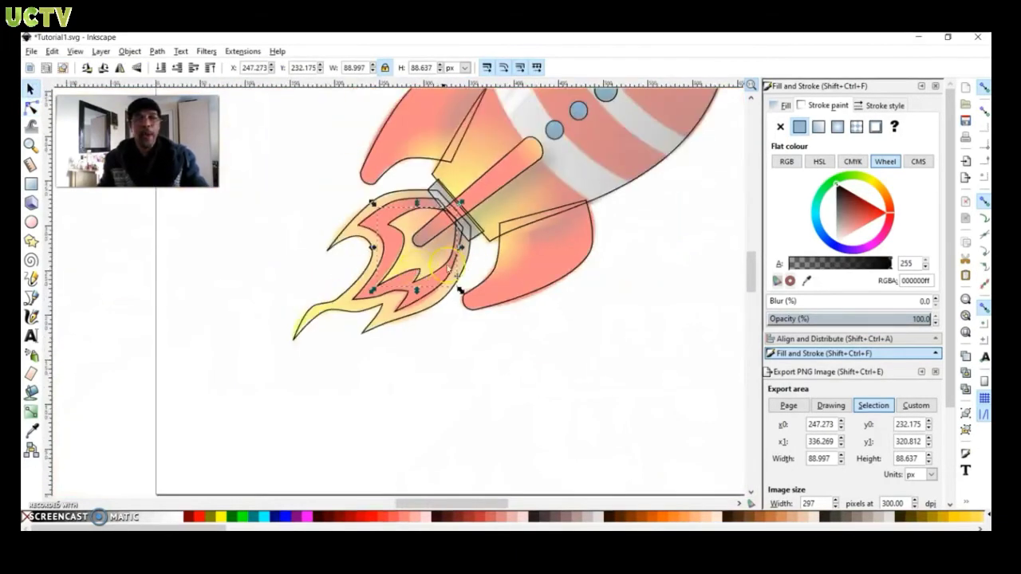
pyautogui.scroll(3, 490, 263)
pyautogui.scroll(-3, 636, 243)
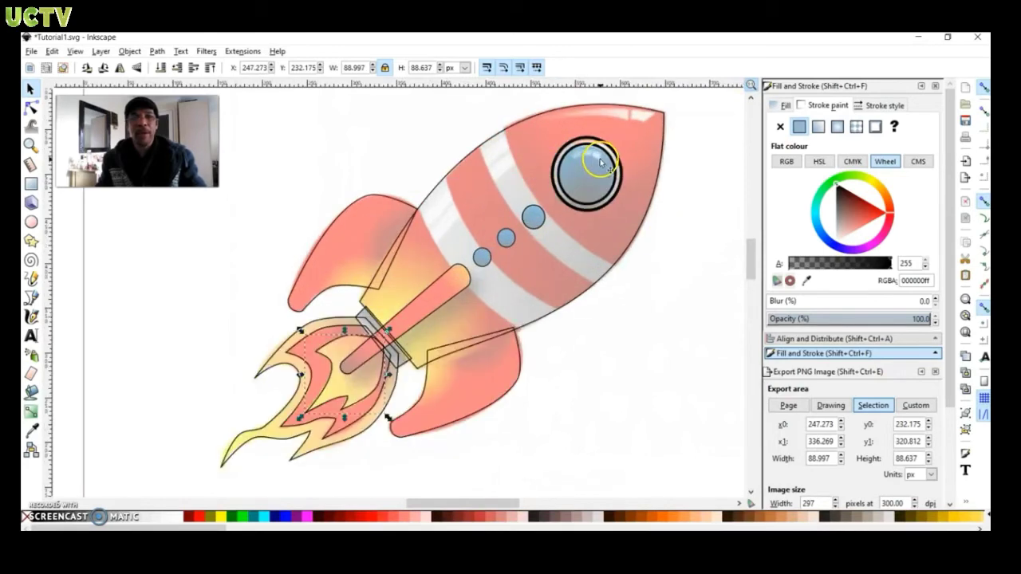
pyautogui.scroll(2, 571, 170)
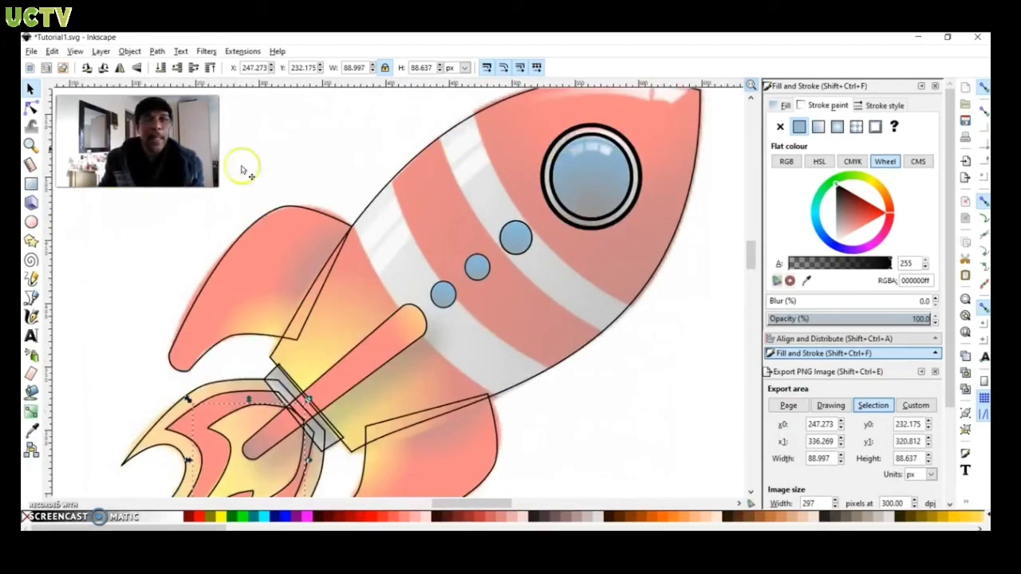
pyautogui.scroll(2, 530, 132)
pyautogui.scroll(2, 451, 168)
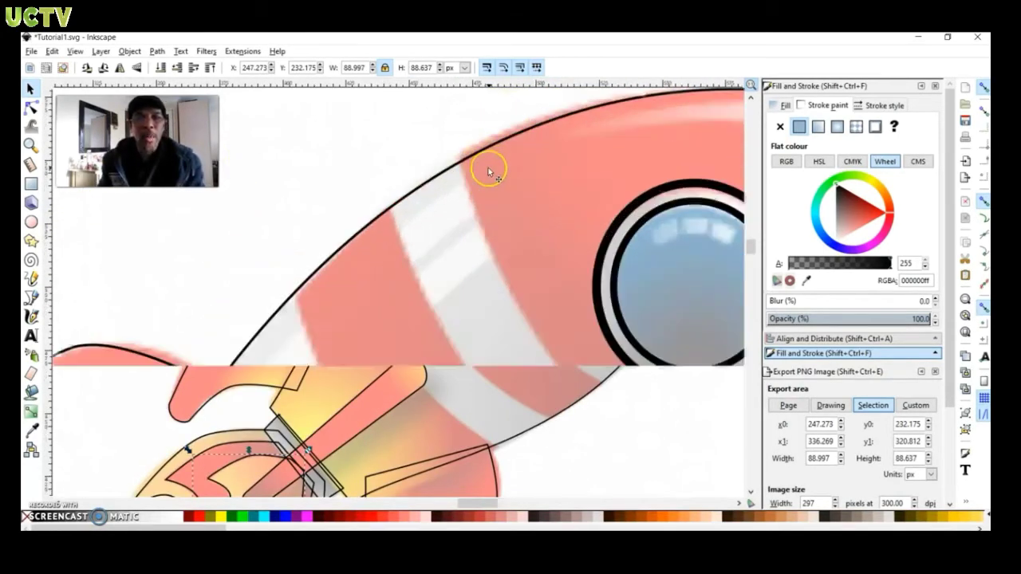
pyautogui.click(471, 155)
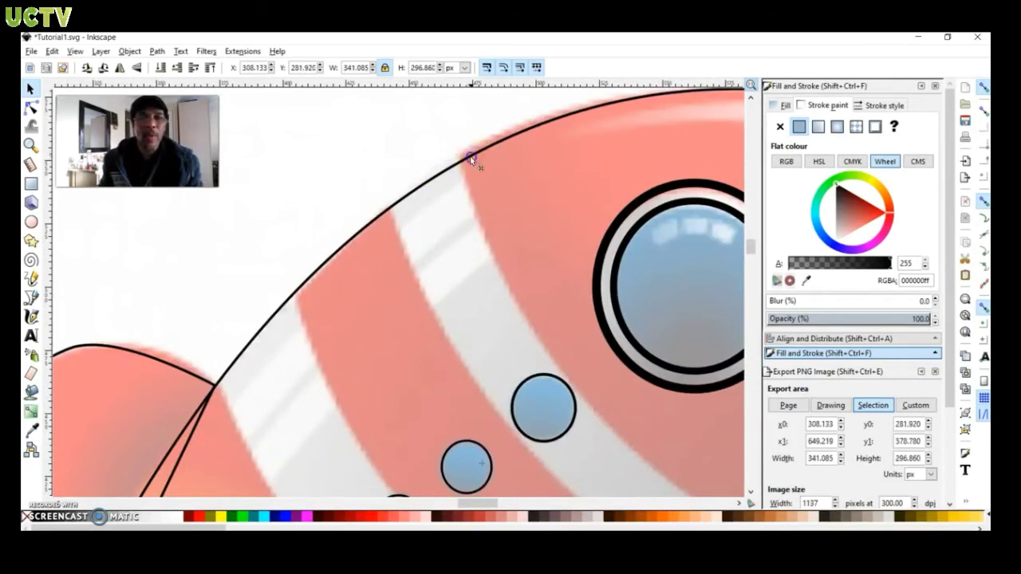
pyautogui.moveTo(471, 155); pyautogui.dragTo(470, 154)
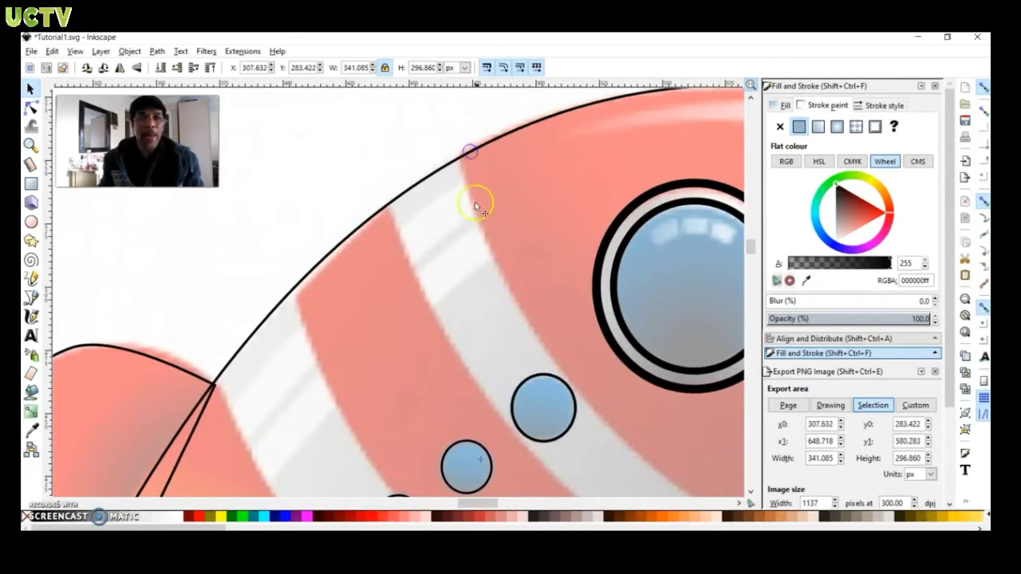
# Draw a closed Bezier outline about 151 by 174 px around the upper white stripe, with one middle node along each long side
pyautogui.scroll(-3, 463, 303)
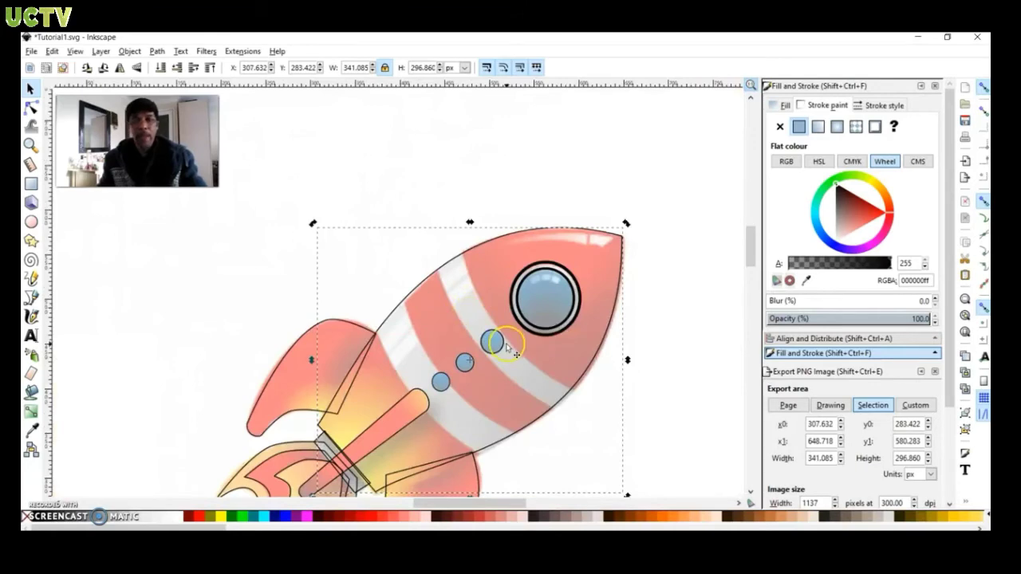
pyautogui.scroll(-2, 511, 347)
pyautogui.scroll(4, 510, 347)
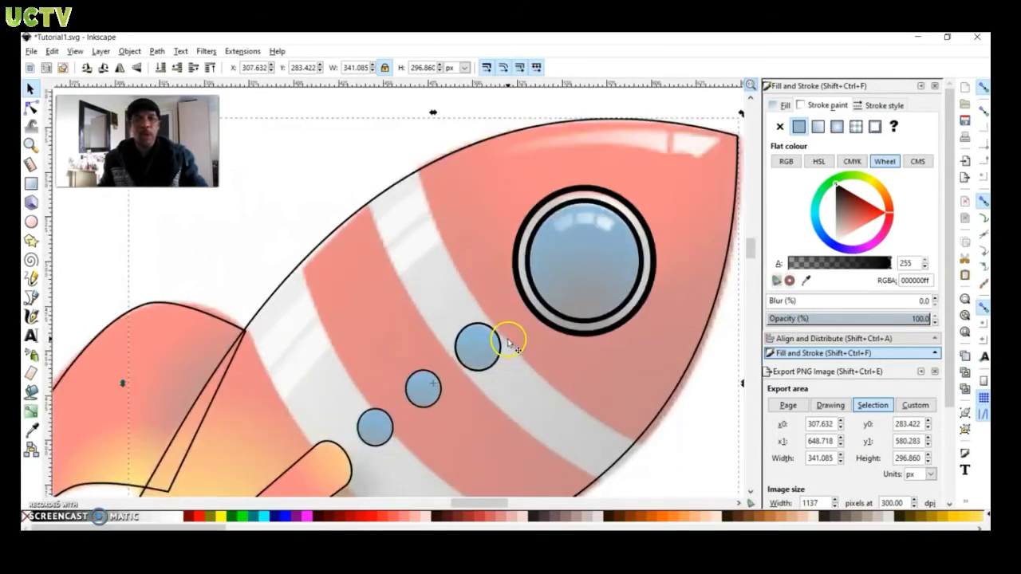
pyautogui.click(258, 101)
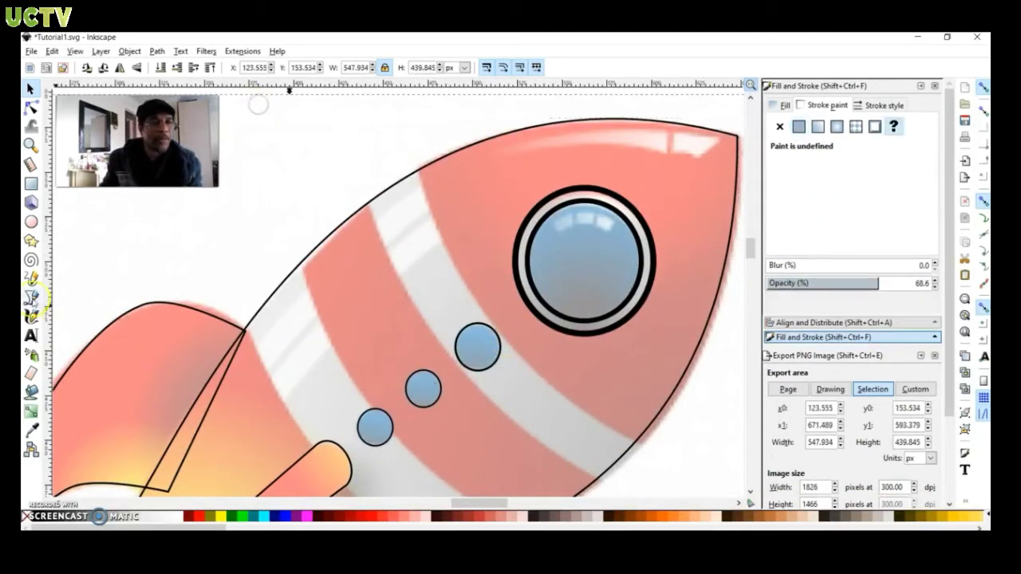
pyautogui.click(32, 296)
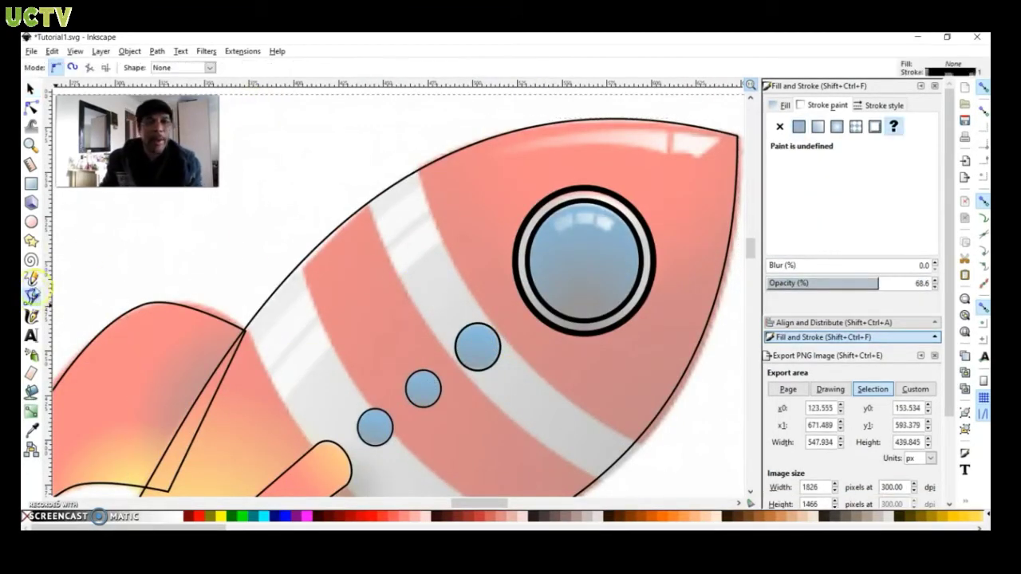
pyautogui.click(416, 172)
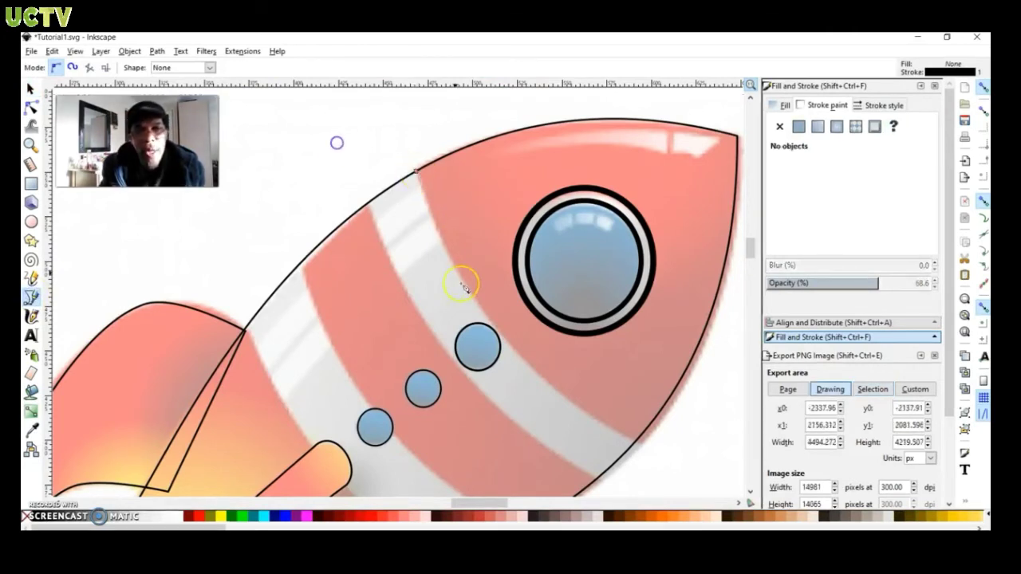
pyautogui.click(498, 327)
pyautogui.click(636, 444)
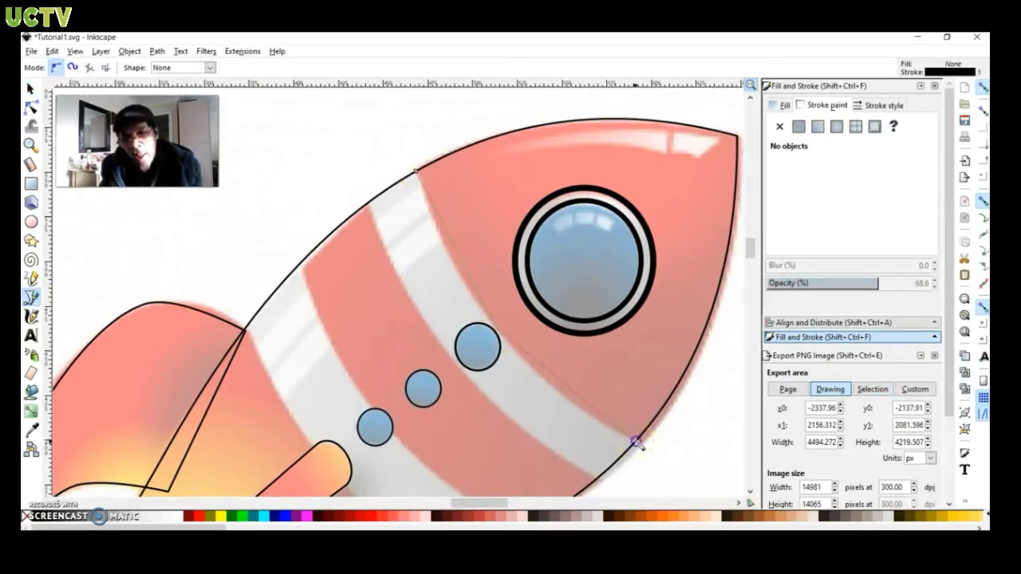
pyautogui.click(600, 485)
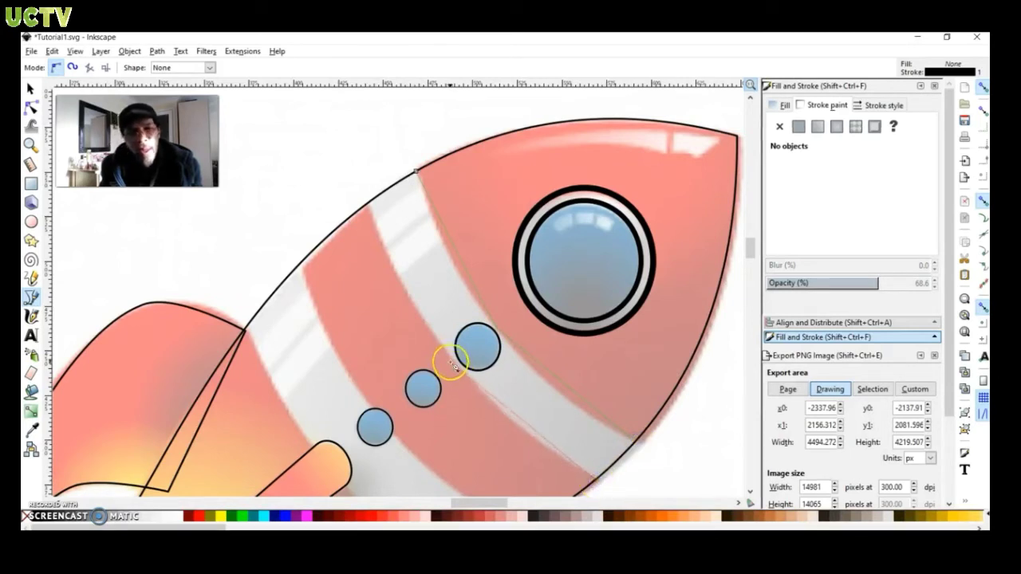
pyautogui.click(369, 207)
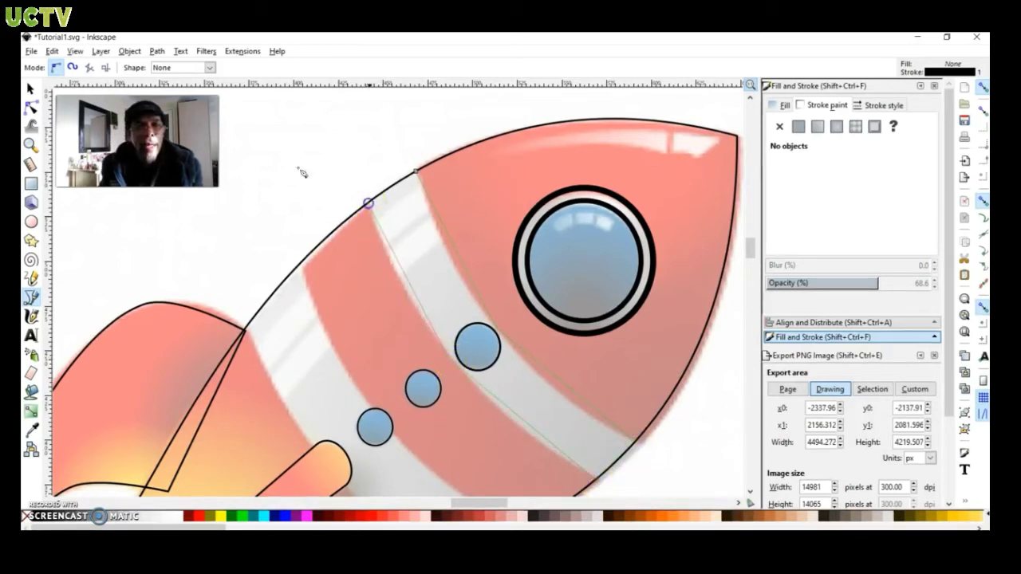
pyautogui.click(416, 172)
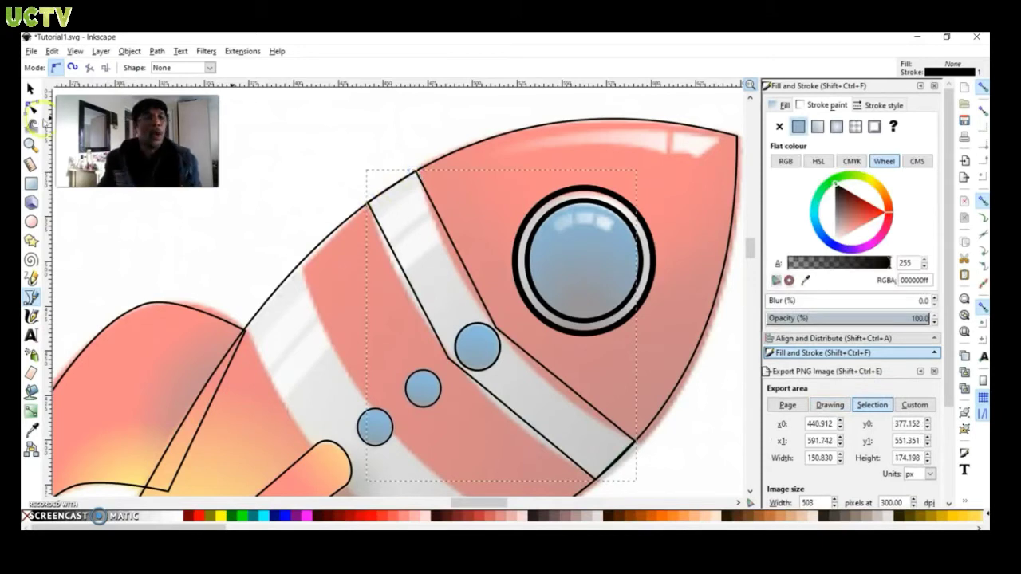
# Smooth the middle nodes on both long sides of the upper stripe outline so they curve with the reference
pyautogui.click(32, 106)
pyautogui.click(466, 335)
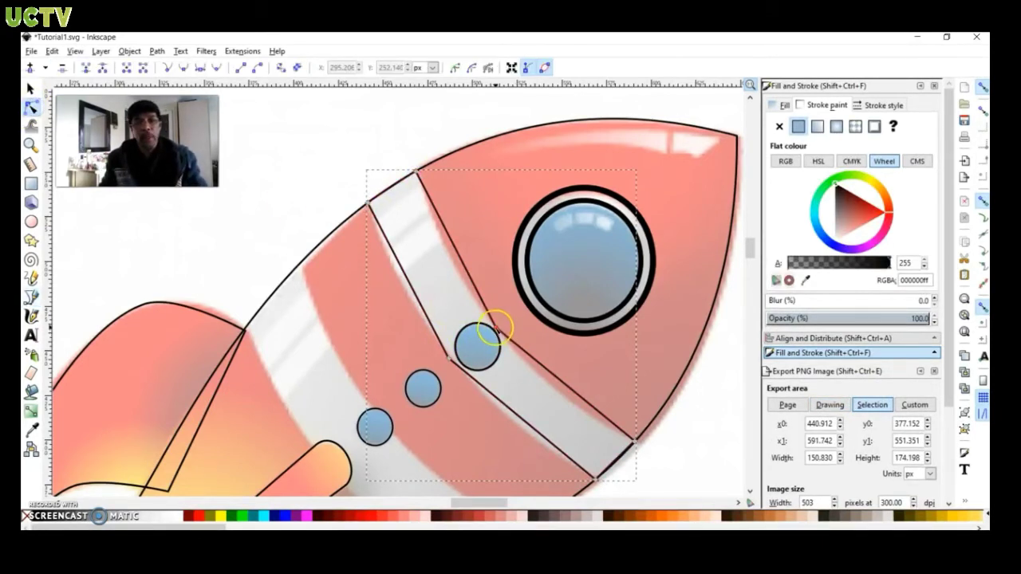
pyautogui.keyDown('ctrl'); pyautogui.click(496, 328); pyautogui.keyUp('ctrl')
pyautogui.keyDown('ctrl'); pyautogui.click(449, 357); pyautogui.keyUp('ctrl')
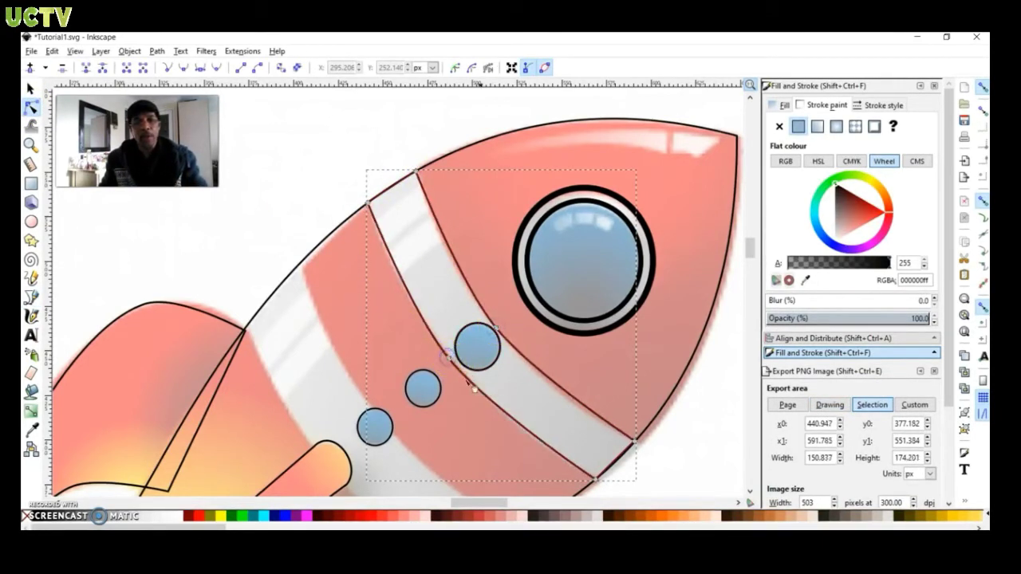
# Bend the short upper end of the stripe outline so it follows the rocket body's curved edge
pyautogui.scroll(-3, 494, 411)
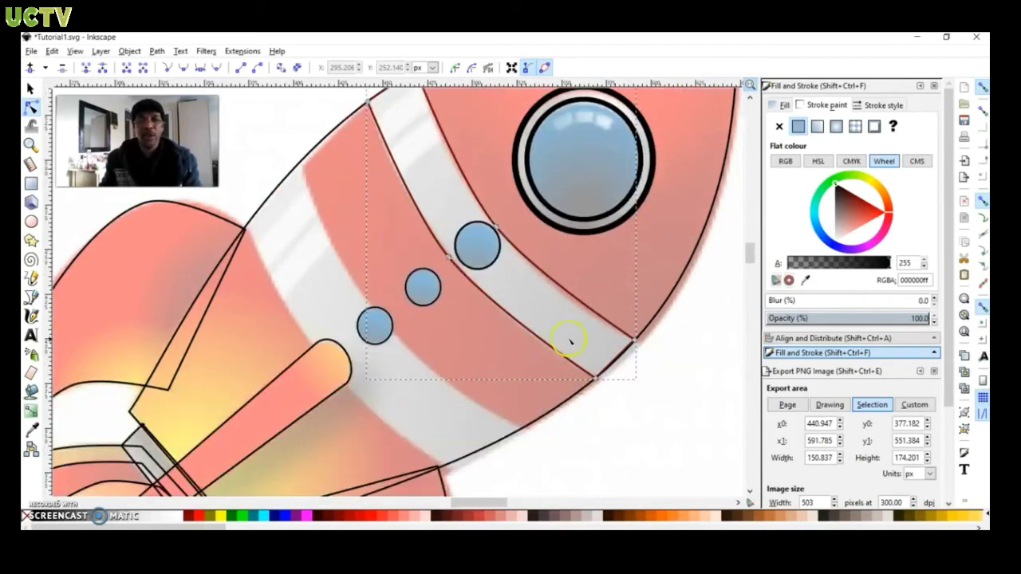
pyautogui.scroll(5, 385, 114)
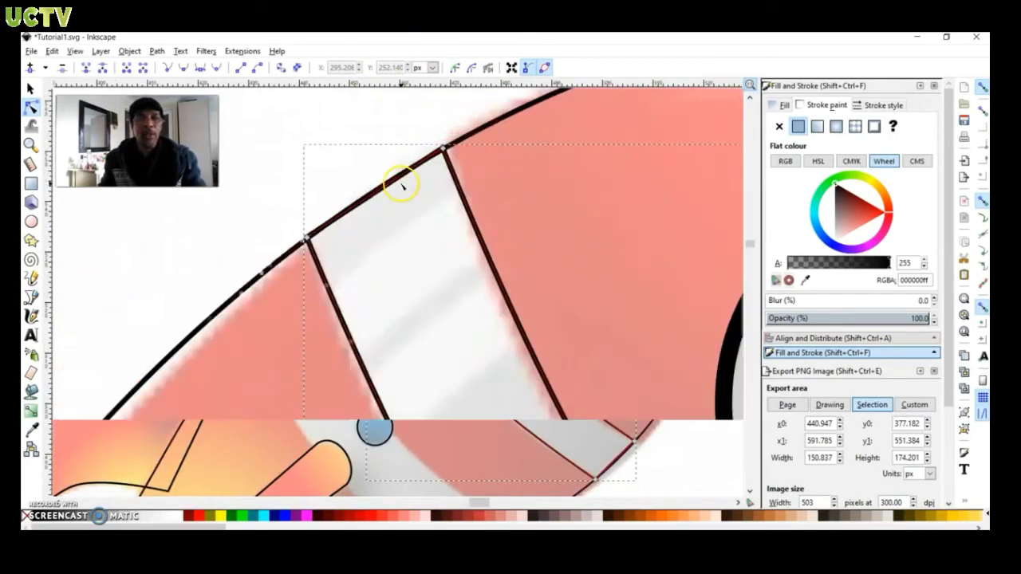
pyautogui.doubleClick(386, 185)
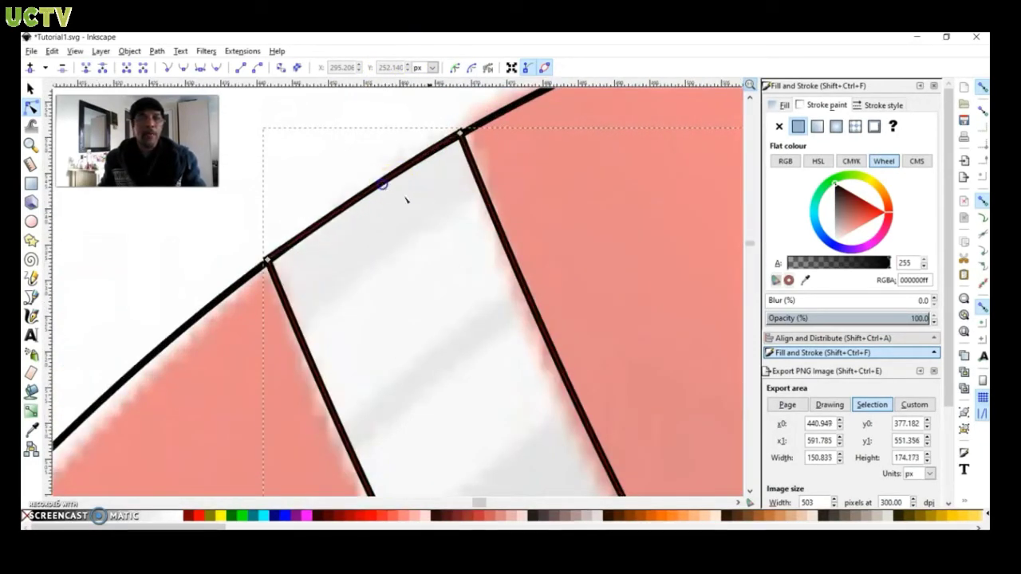
# Curve the stripe outline's short lower end along the rocket body's edge, adjusting its corner node and handle
pyautogui.scroll(-5, 503, 312)
pyautogui.scroll(4, 570, 365)
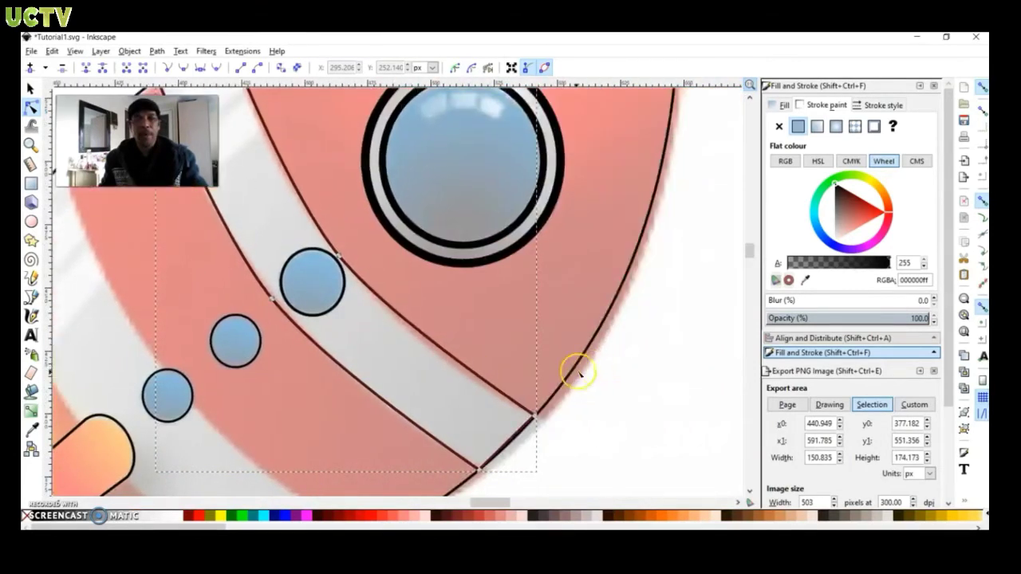
pyautogui.scroll(-1, 580, 373)
pyautogui.scroll(3, 505, 342)
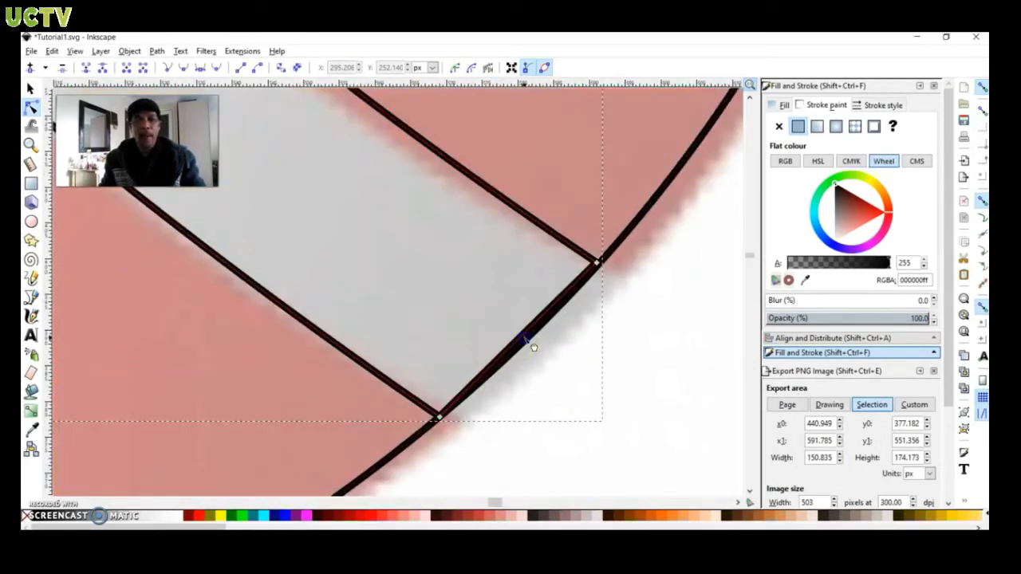
pyautogui.moveTo(533, 347); pyautogui.dragTo(538, 348)
pyautogui.click(595, 262)
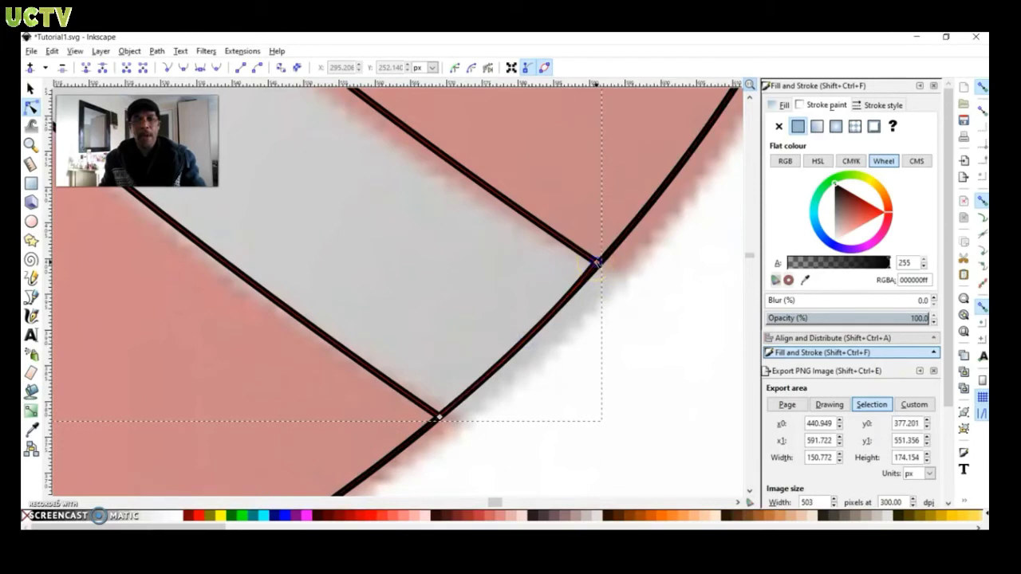
pyautogui.moveTo(597, 263); pyautogui.dragTo(598, 262)
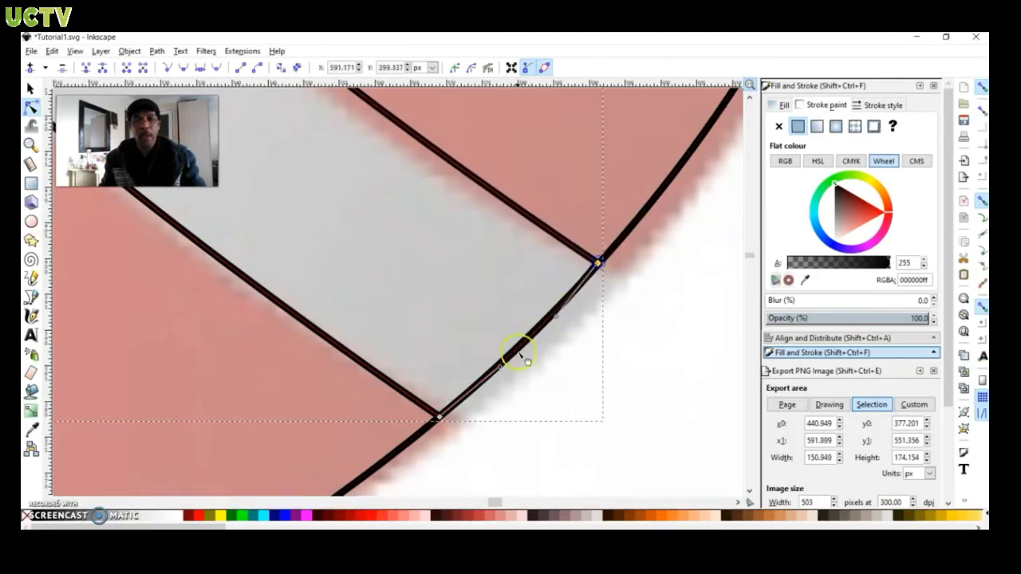
pyautogui.moveTo(497, 367); pyautogui.dragTo(500, 359)
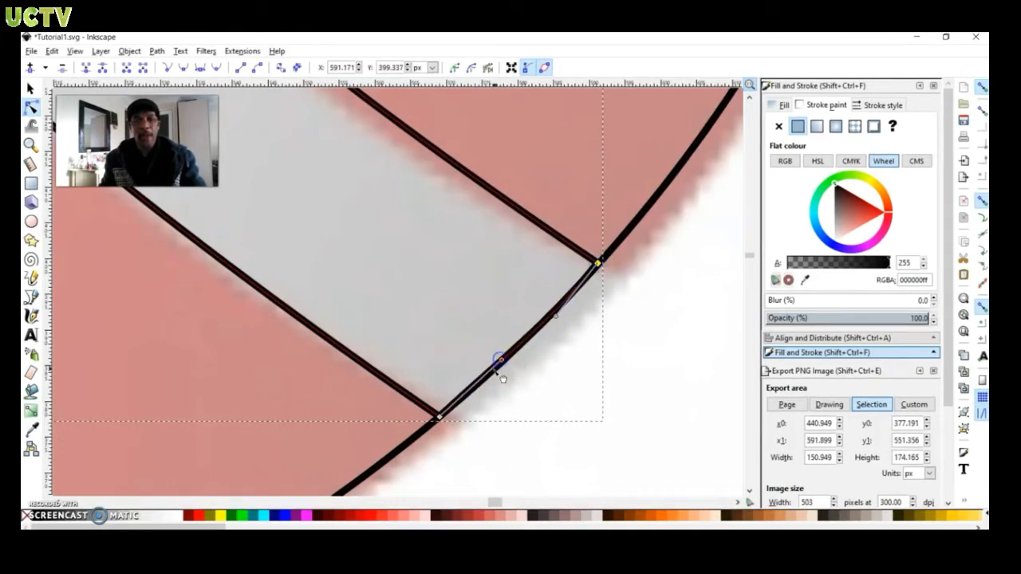
# Duplicate the stripe outline and move the copy over the lower white stripe, at about X 375.3, Y 328.1 px
pyautogui.scroll(-3, 410, 353)
pyautogui.scroll(-2, 381, 349)
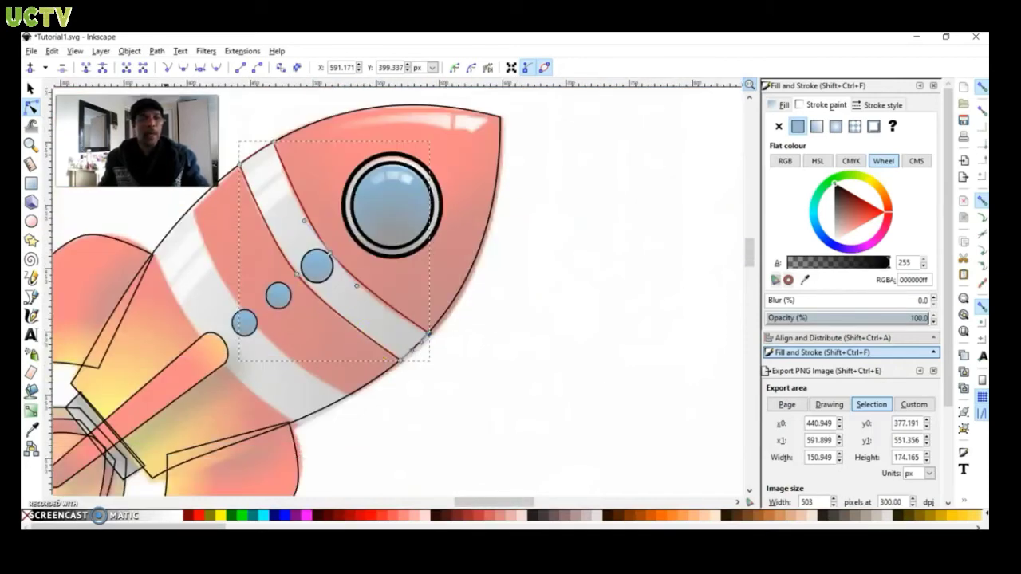
pyautogui.click(30, 89)
pyautogui.hscroll(-2, 200, 247)
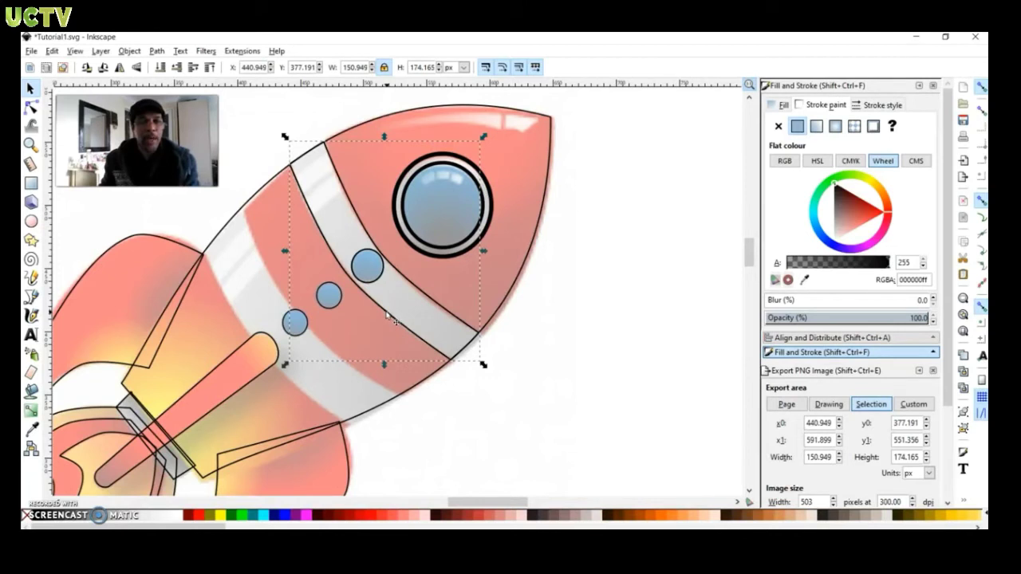
pyautogui.moveTo(389, 316); pyautogui.dragTo(301, 376)
pyautogui.keyDown('ctrl'); pyautogui.scroll(2, 244, 331); pyautogui.keyUp('ctrl')
pyautogui.hscroll(-5, 228, 268)
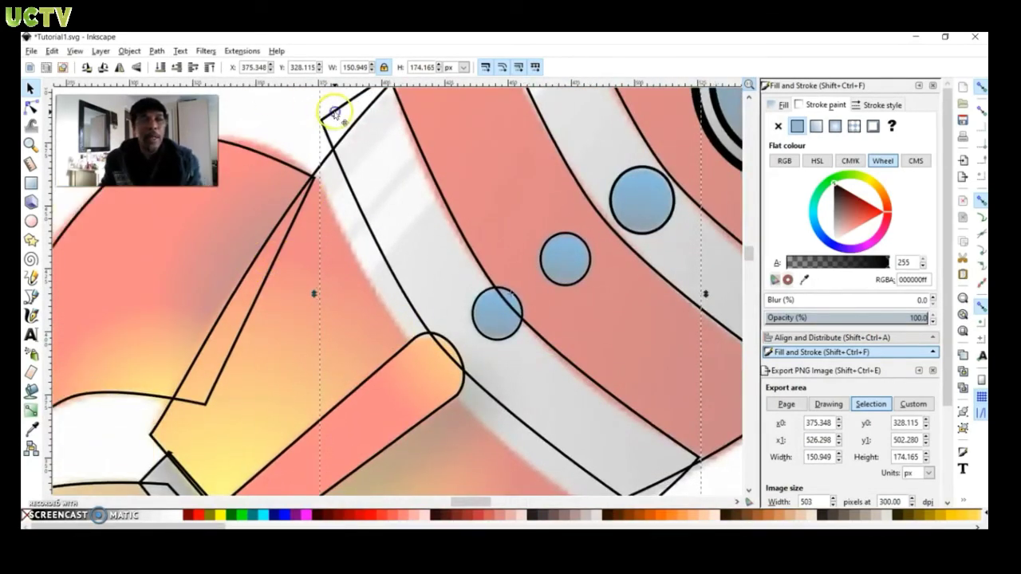
# Move the copied stripe's two rear corners to the fin joints and its rear middle node onto the reference stripe's edge
pyautogui.doubleClick(335, 112)
pyautogui.moveTo(334, 111); pyautogui.dragTo(320, 166)
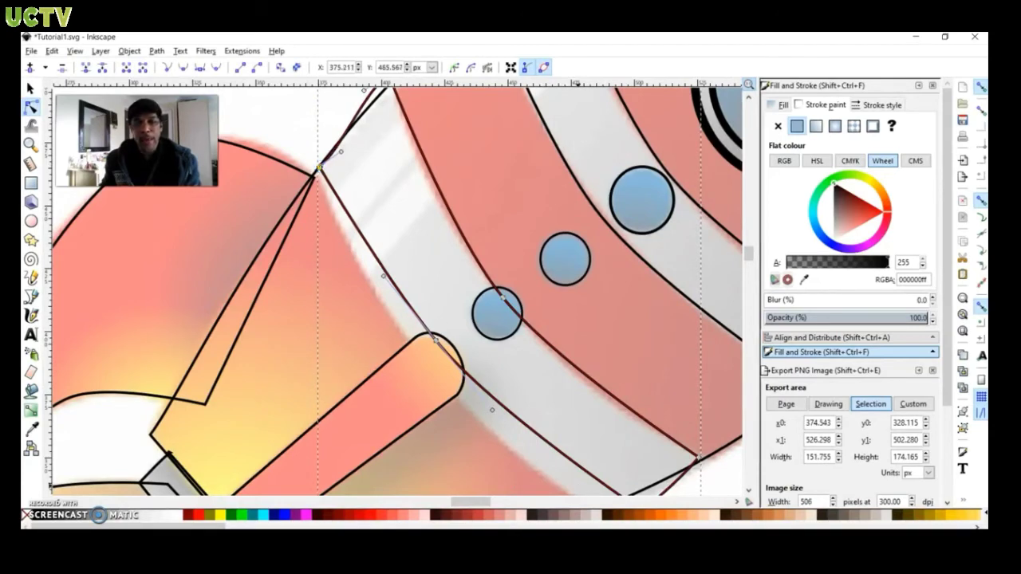
pyautogui.scroll(-3, 676, 382)
pyautogui.moveTo(643, 412); pyautogui.dragTo(591, 412)
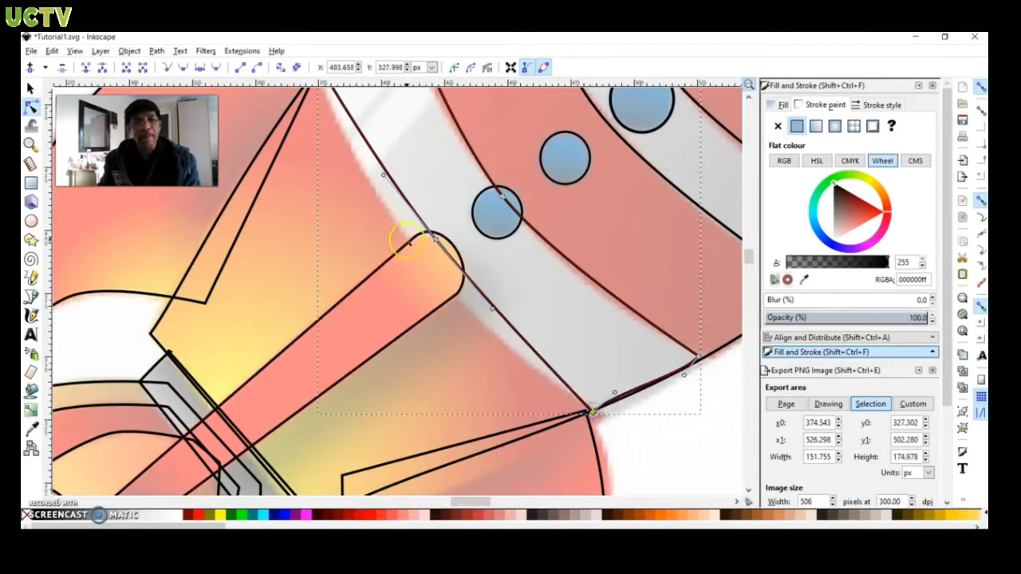
pyautogui.moveTo(434, 237); pyautogui.dragTo(418, 261)
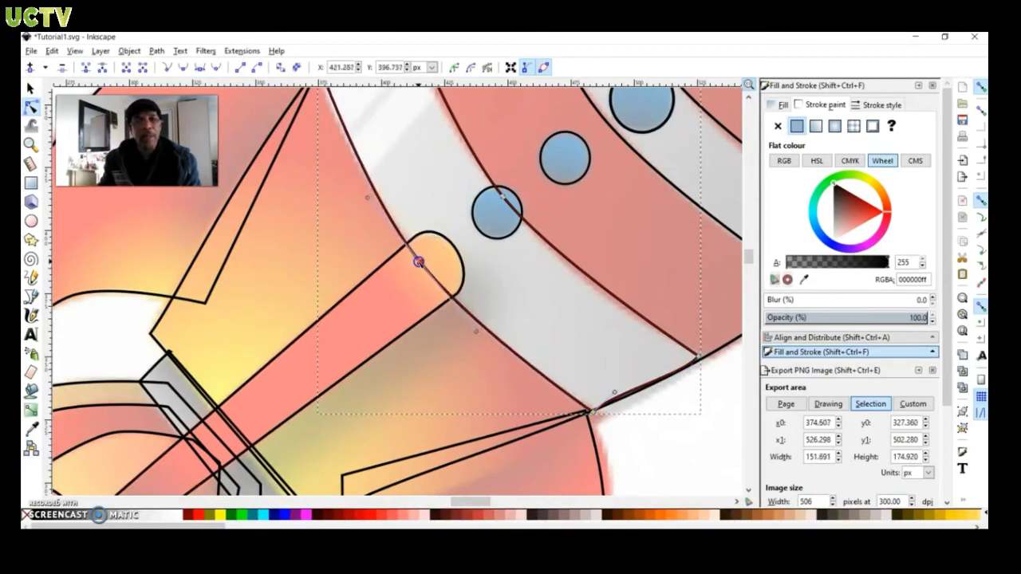
# Fit the copied stripe's short upper end to the body outline by moving its front corner and adjusting the curve handles
pyautogui.scroll(5, 371, 183)
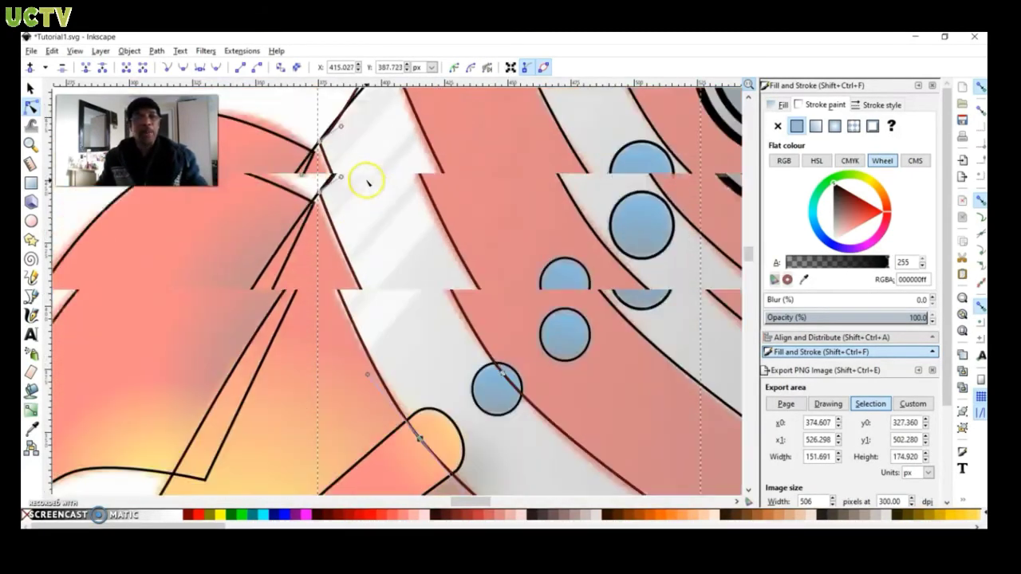
pyautogui.scroll(3, 370, 179)
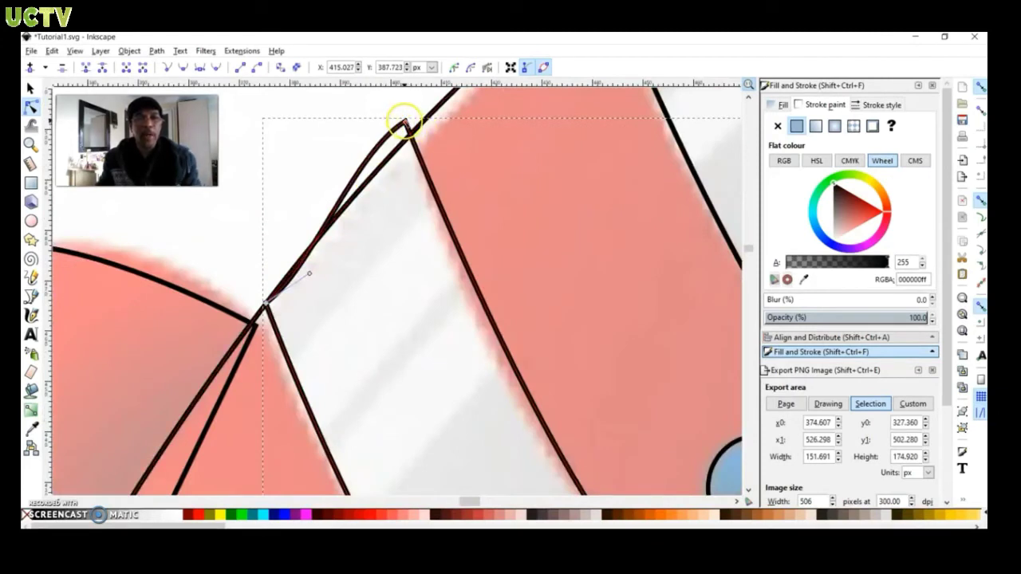
pyautogui.moveTo(404, 122); pyautogui.dragTo(409, 134)
pyautogui.moveTo(361, 164); pyautogui.dragTo(364, 168)
pyautogui.moveTo(318, 280); pyautogui.dragTo(294, 268)
pyautogui.moveTo(364, 168)
pyautogui.mouseDown()
pyautogui.moveTo(373, 175)
pyautogui.moveTo(362, 177)
pyautogui.mouseUp()
pyautogui.click(411, 135)
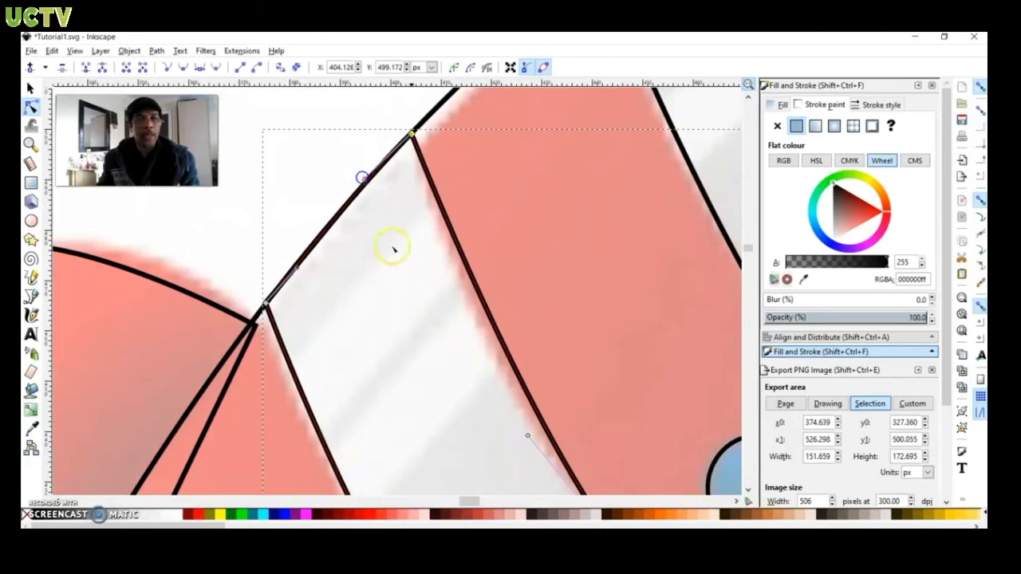
# Fit the copied stripe's lower end to the rocket body's edge by adjusting its two curve handles
pyautogui.scroll(-8, 476, 310)
pyautogui.hscroll(5, 495, 312)
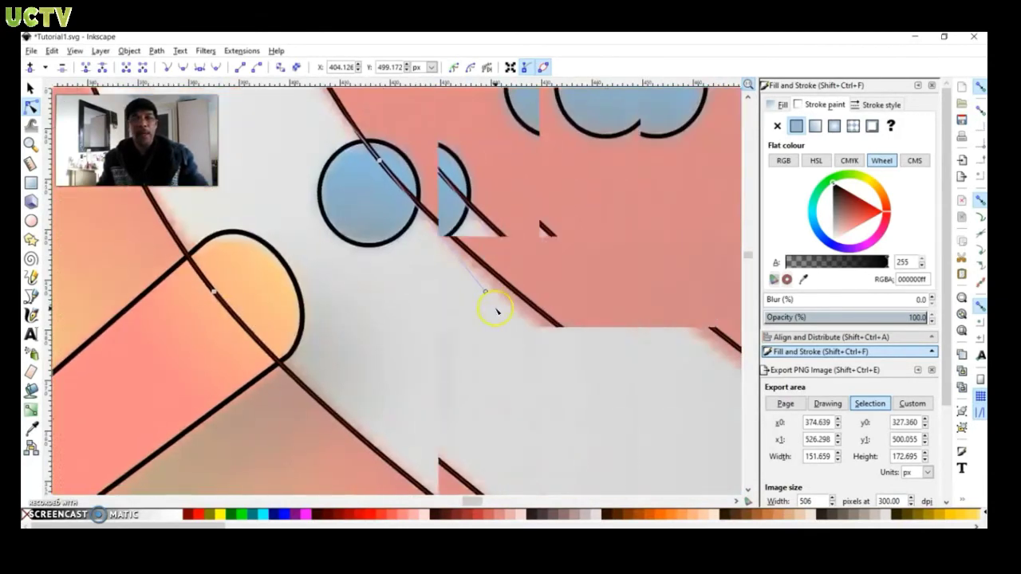
pyautogui.scroll(-10, 496, 311)
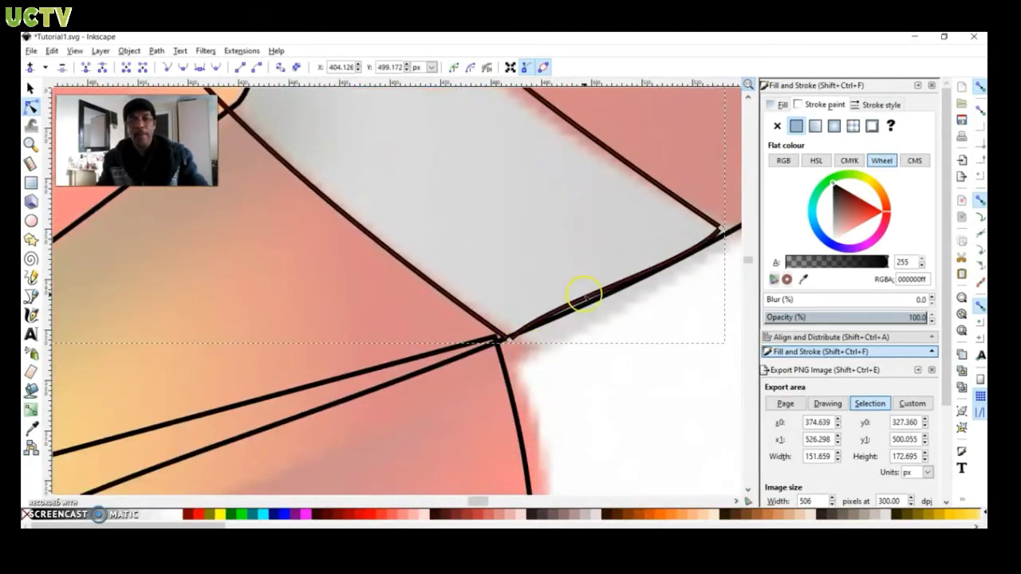
pyautogui.click(586, 295)
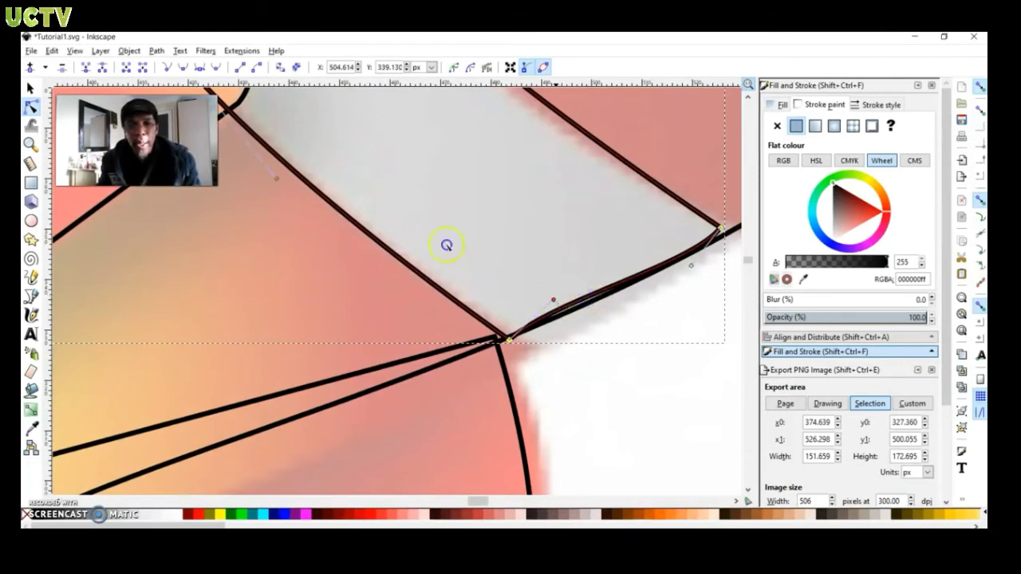
pyautogui.moveTo(447, 244); pyautogui.dragTo(571, 307)
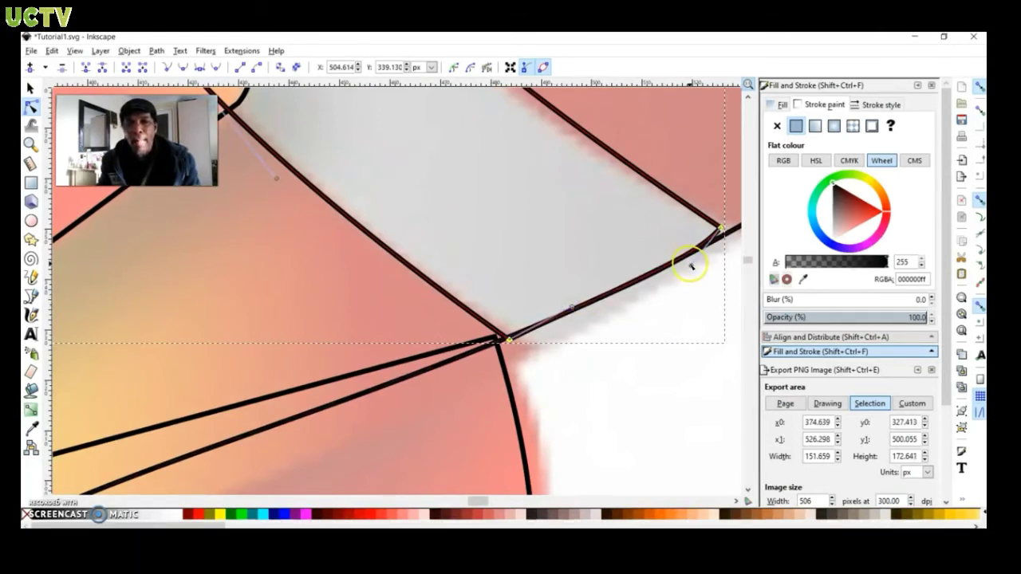
pyautogui.moveTo(692, 266); pyautogui.dragTo(680, 264)
# Move the copied stripe's two lower corner nodes onto the body outline and fine-tune the curve between them
pyautogui.moveTo(720, 227); pyautogui.dragTo(728, 231)
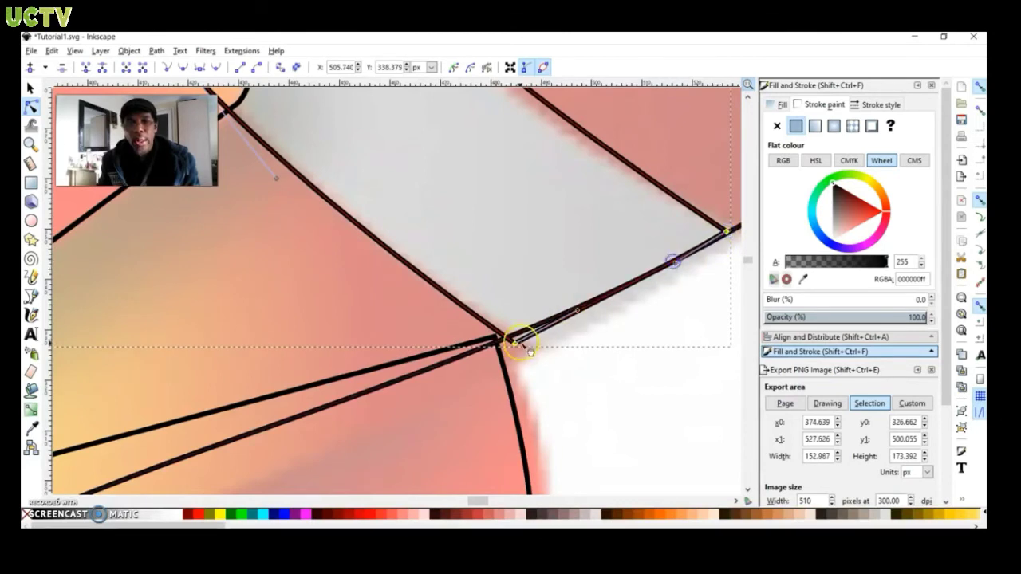
pyautogui.moveTo(517, 343); pyautogui.dragTo(509, 338)
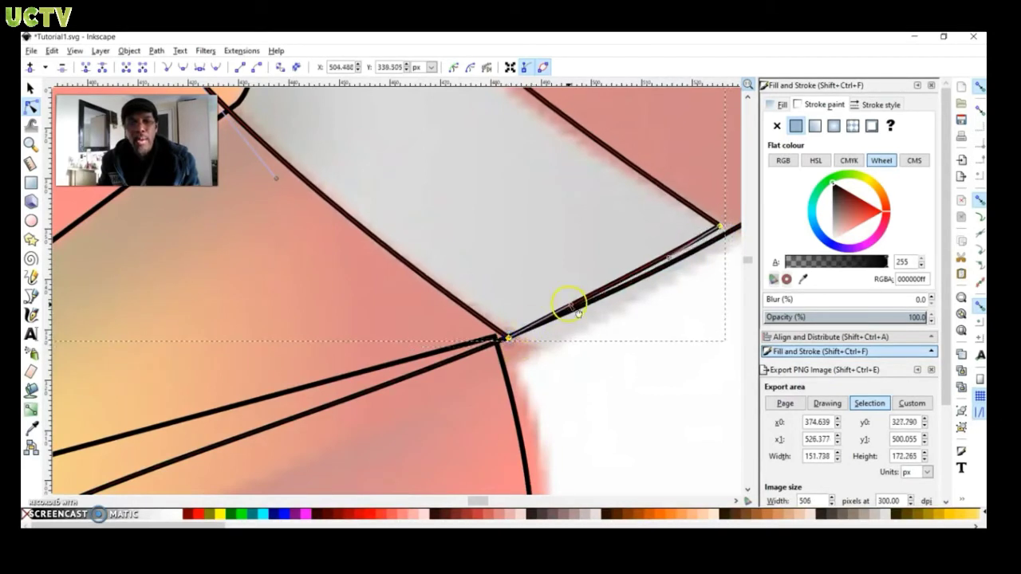
pyautogui.moveTo(571, 304); pyautogui.dragTo(577, 306)
pyautogui.click(675, 248)
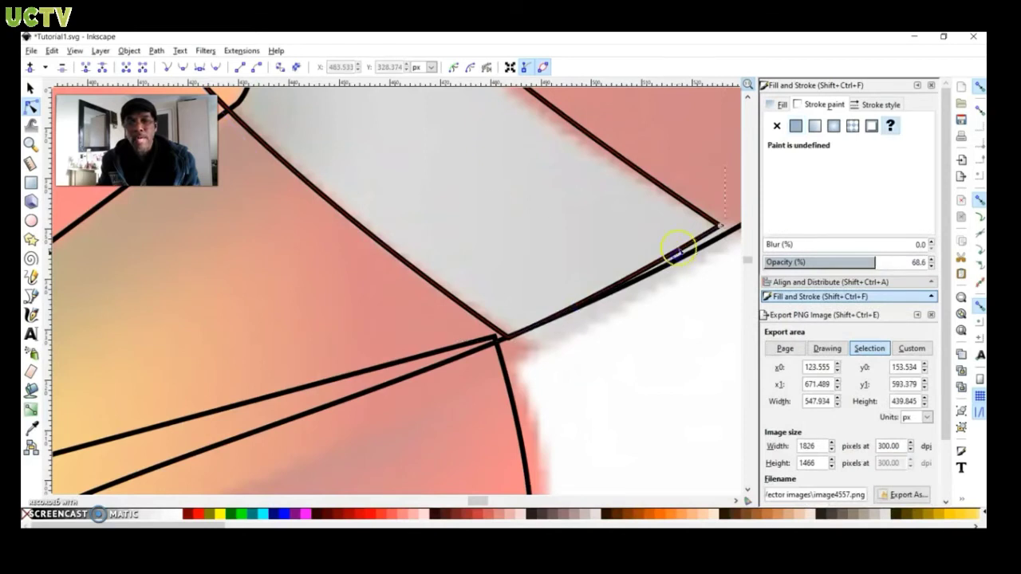
pyautogui.click(717, 229)
pyautogui.click(724, 231)
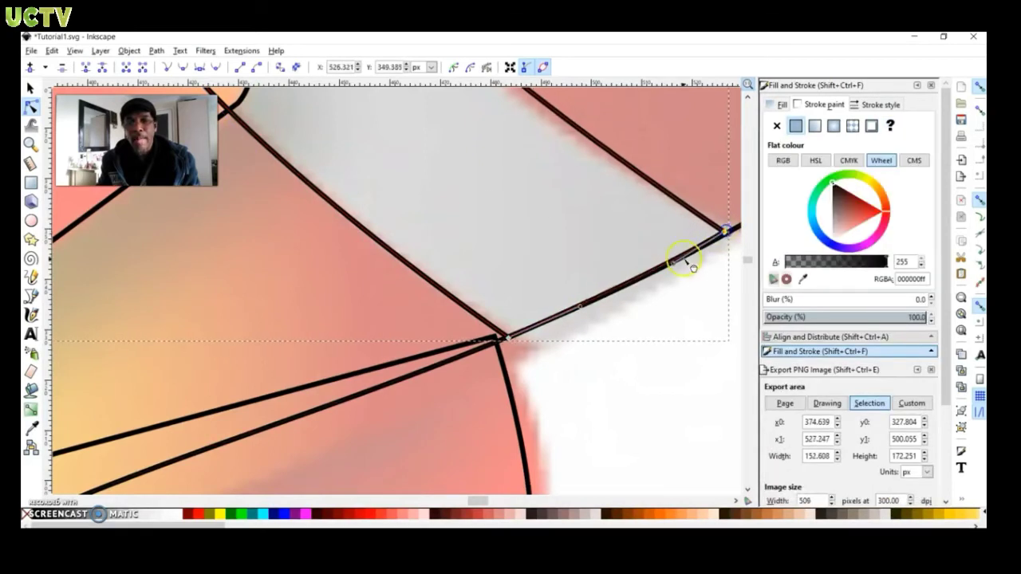
pyautogui.moveTo(672, 263); pyautogui.dragTo(665, 262)
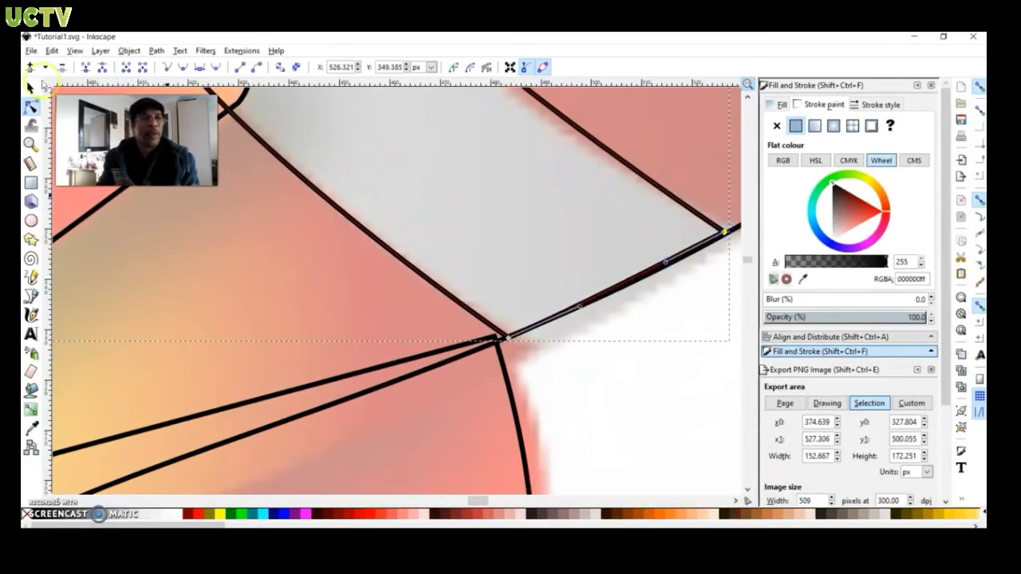
pyautogui.click(31, 87)
# Move the reference image beside the traced rocket, to about X -281, Y 133.5 px, and set its opacity to 100%
pyautogui.scroll(-6, 383, 263)
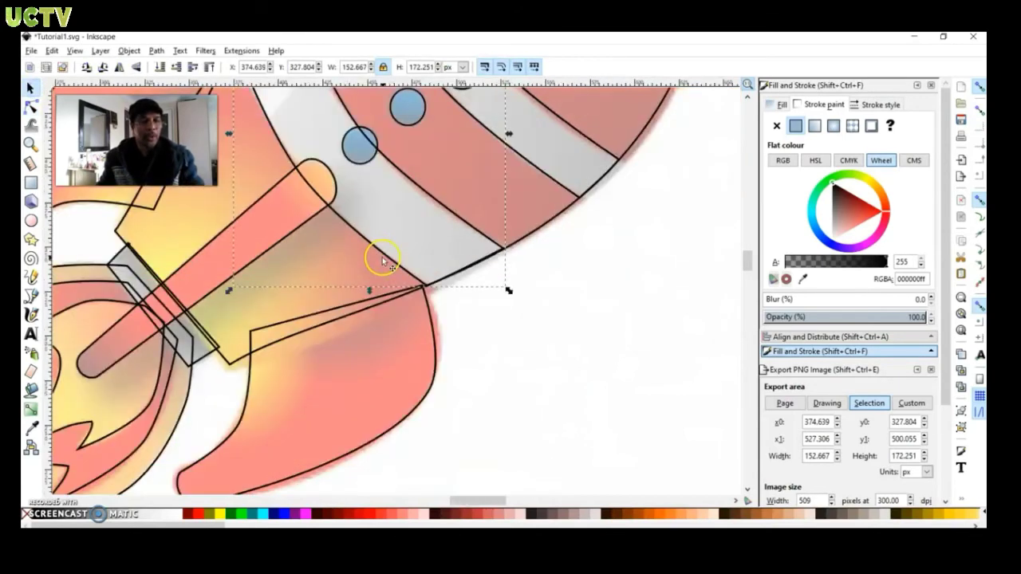
pyautogui.click(533, 189)
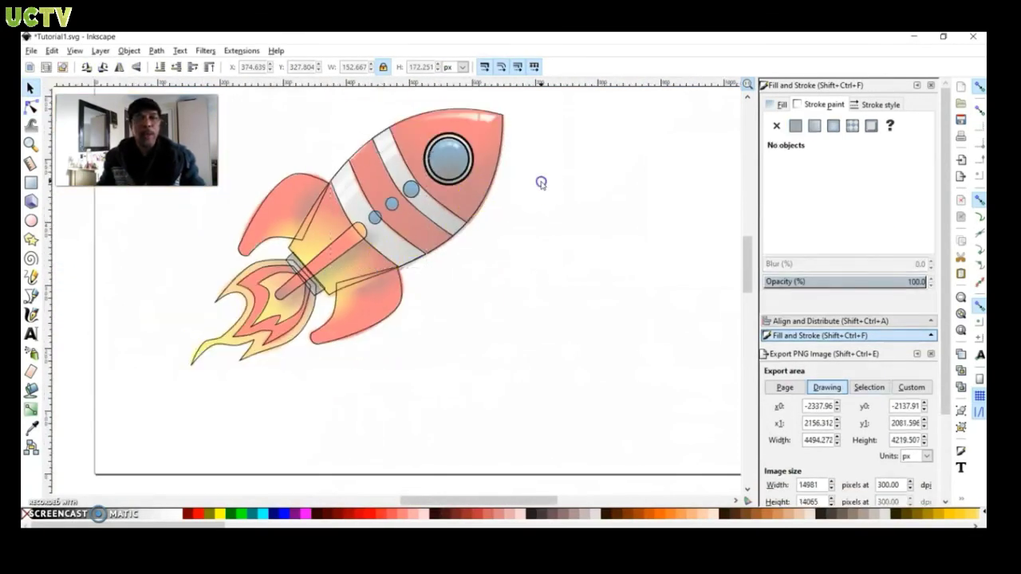
pyautogui.scroll(1, 530, 201)
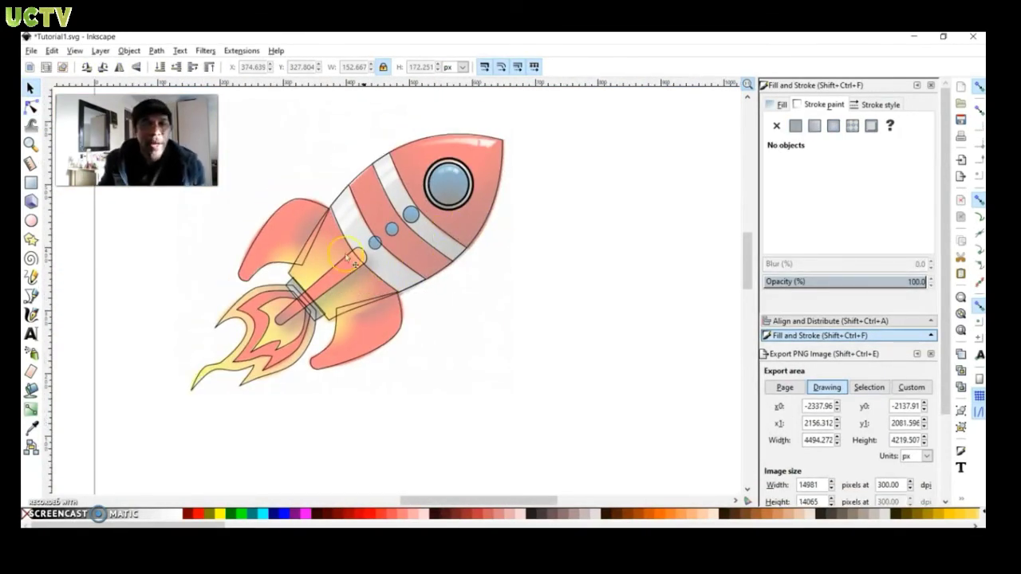
pyautogui.hscroll(-3, 424, 253)
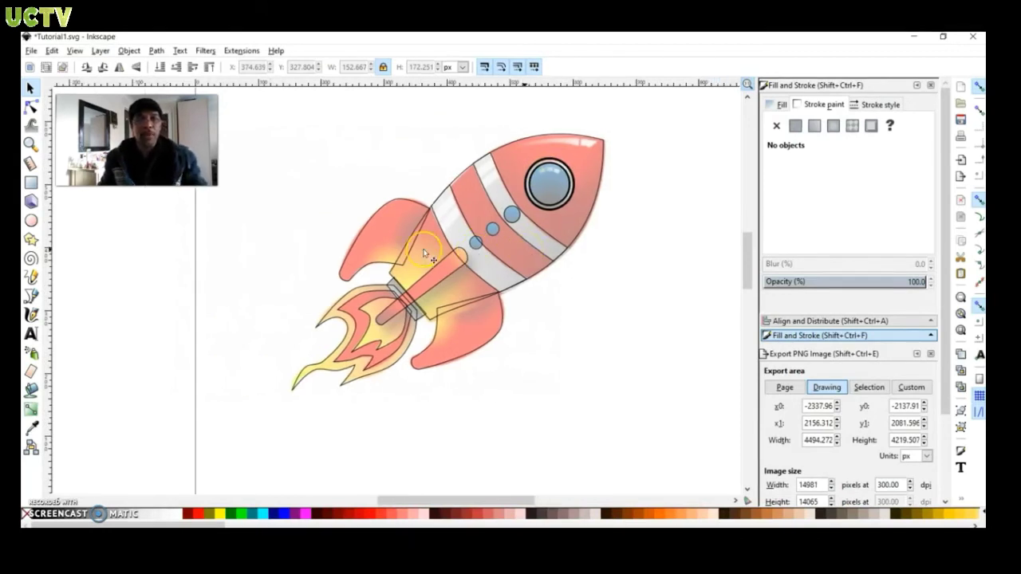
pyautogui.click(602, 232)
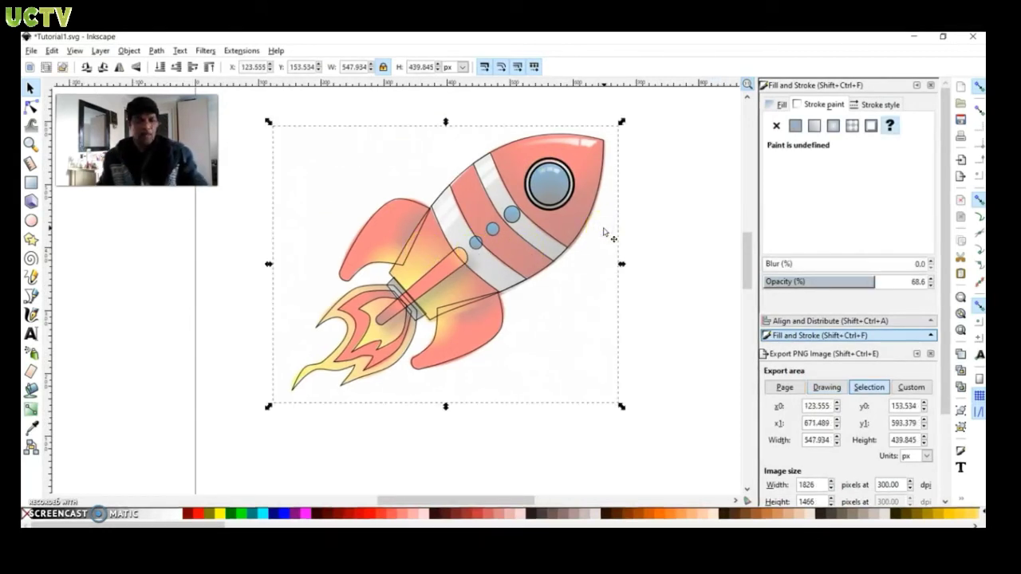
pyautogui.moveTo(611, 282)
pyautogui.mouseDown()
pyautogui.moveTo(433, 305)
pyautogui.moveTo(360, 299)
pyautogui.moveTo(360, 278)
pyautogui.mouseUp()
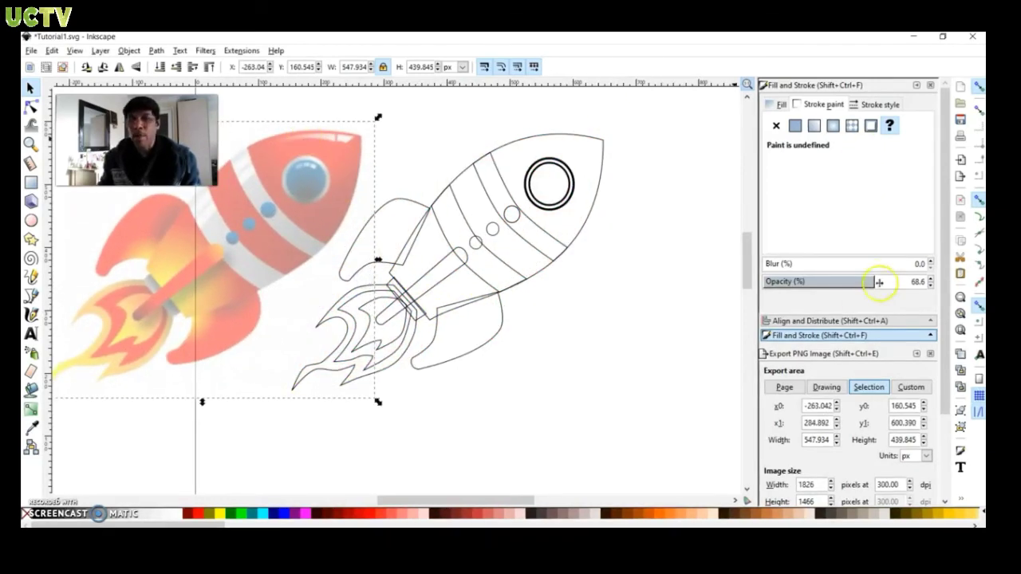
pyautogui.moveTo(873, 281); pyautogui.dragTo(941, 279)
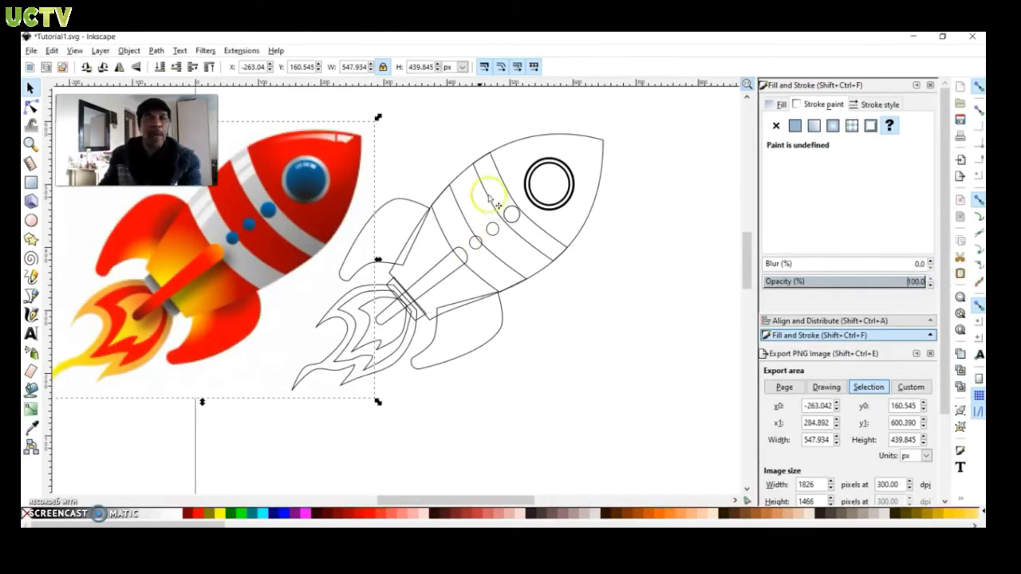
pyautogui.moveTo(320, 152); pyautogui.dragTo(322, 195)
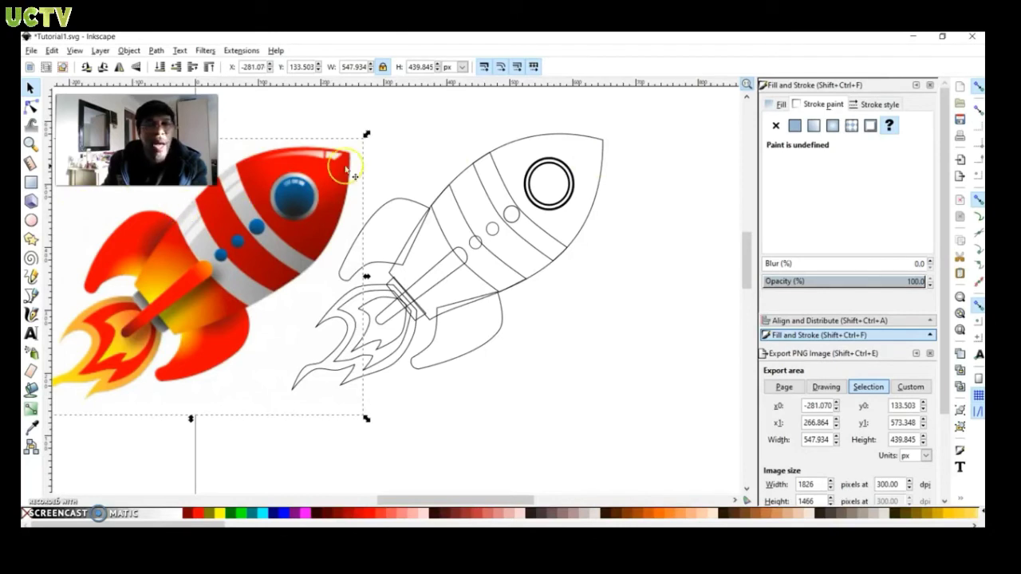
# Fill the traced rocket body with the red sampled from the reference rocket's nose
pyautogui.click(520, 144)
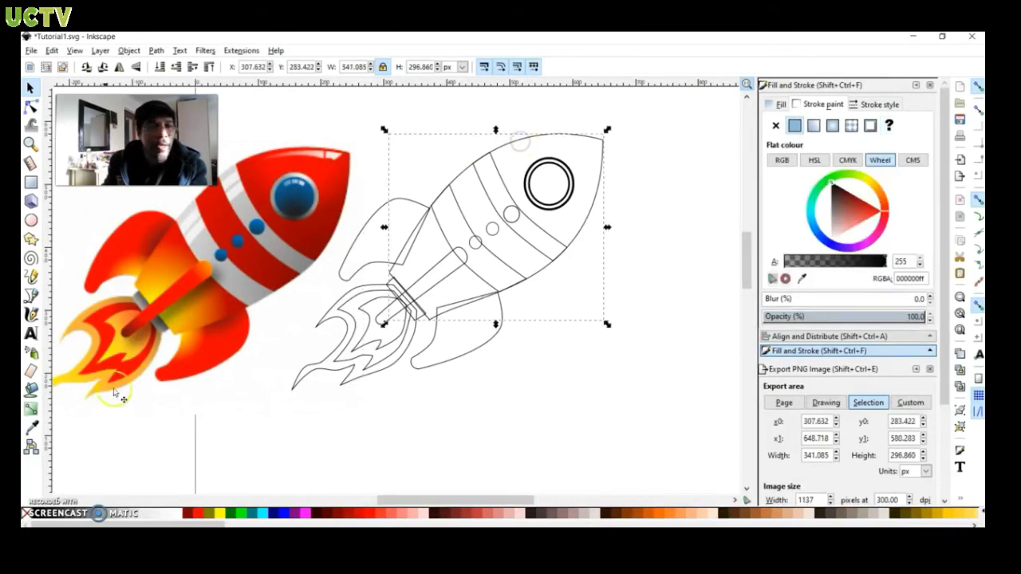
pyautogui.click(30, 428)
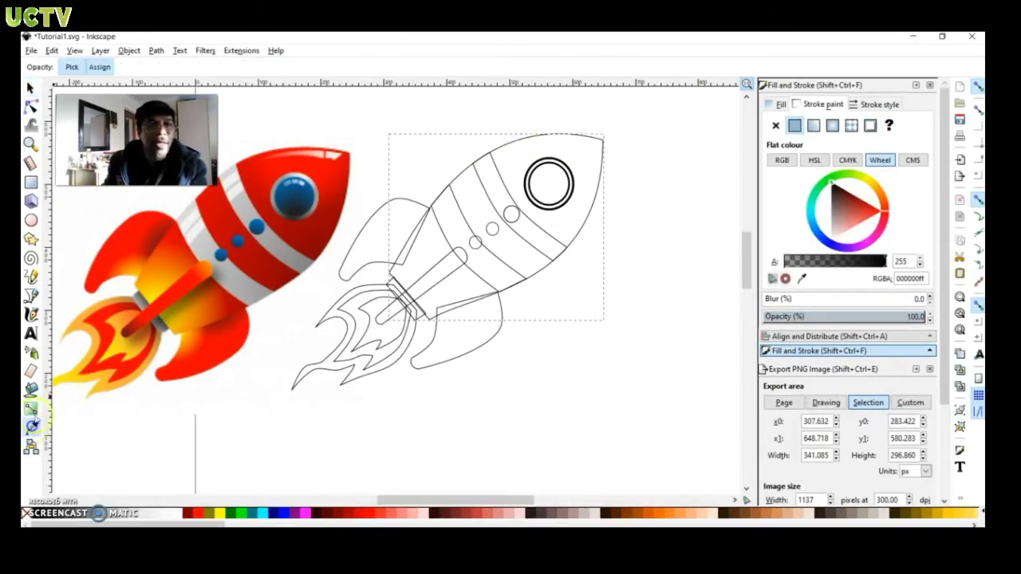
pyautogui.click(321, 171)
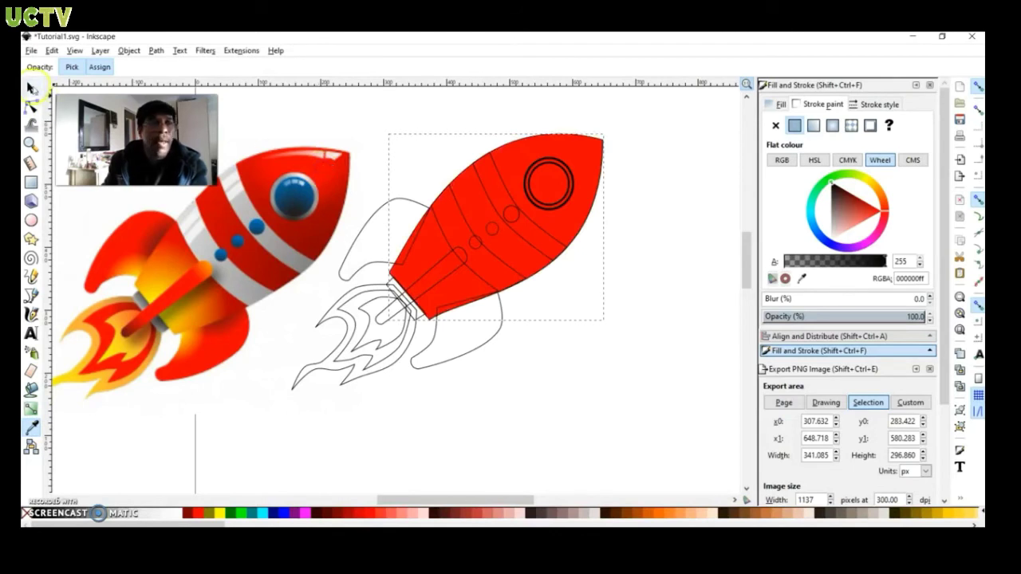
pyautogui.click(31, 88)
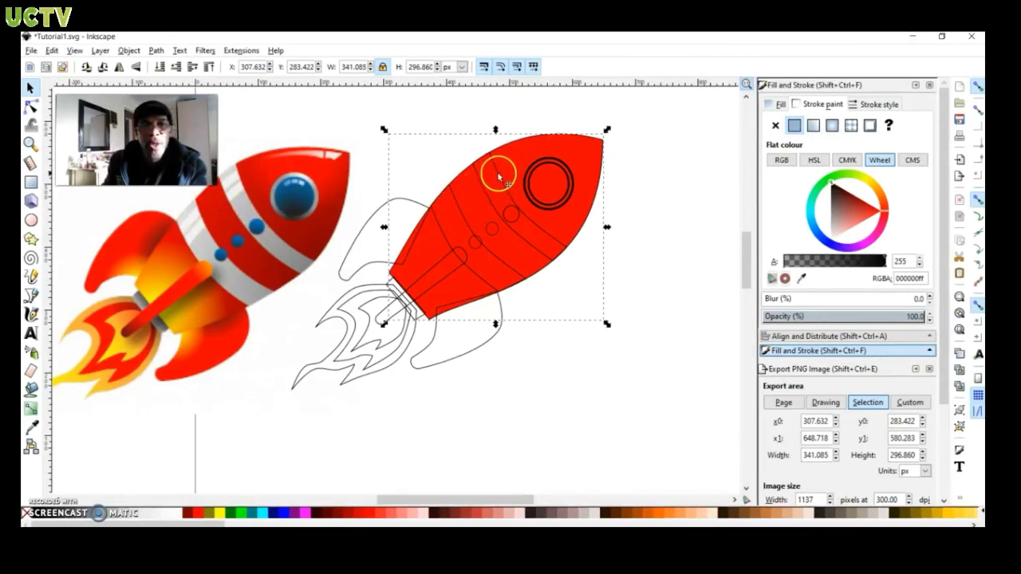
# Fill the upper body stripe with the light grey sampled from the matching stripe in the reference image
pyautogui.click(403, 144)
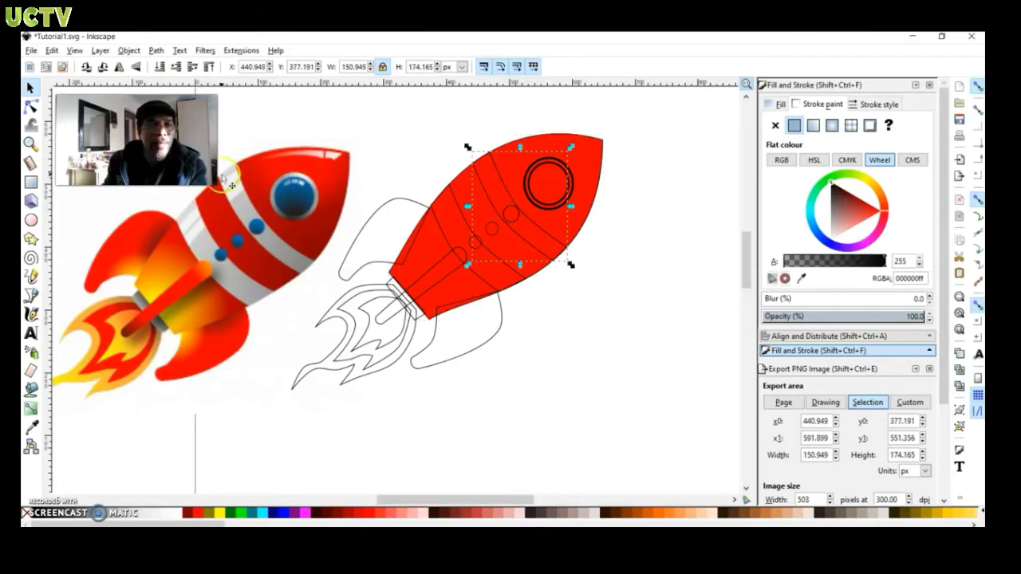
pyautogui.click(32, 428)
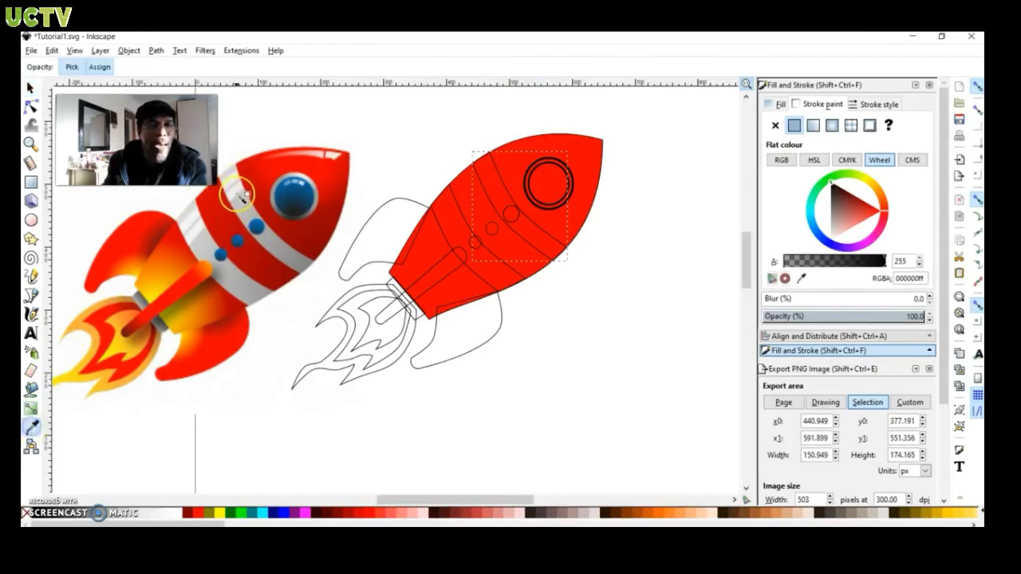
pyautogui.click(236, 190)
pyautogui.click(31, 87)
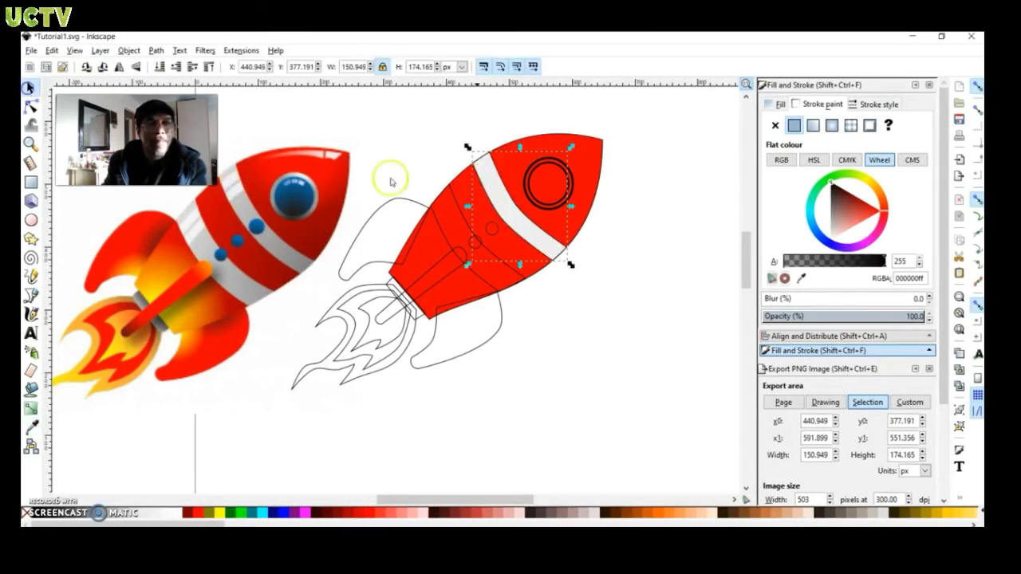
# Fill the lower body stripe, both outer fins and the central fin with white
pyautogui.click(449, 200)
pyautogui.click(263, 463)
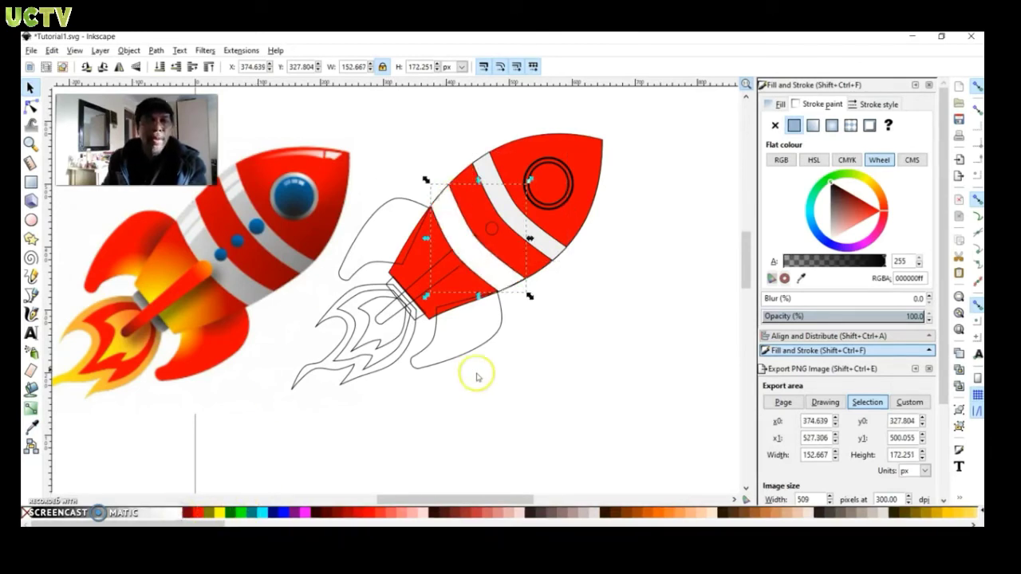
pyautogui.click(398, 201)
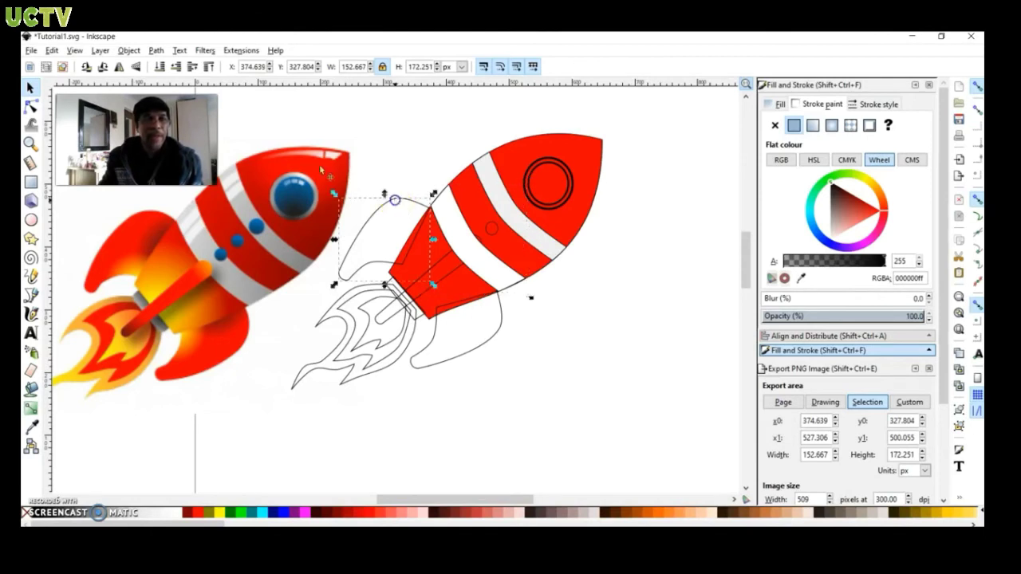
pyautogui.keyDown('shift'); pyautogui.click(488, 342); pyautogui.keyUp('shift')
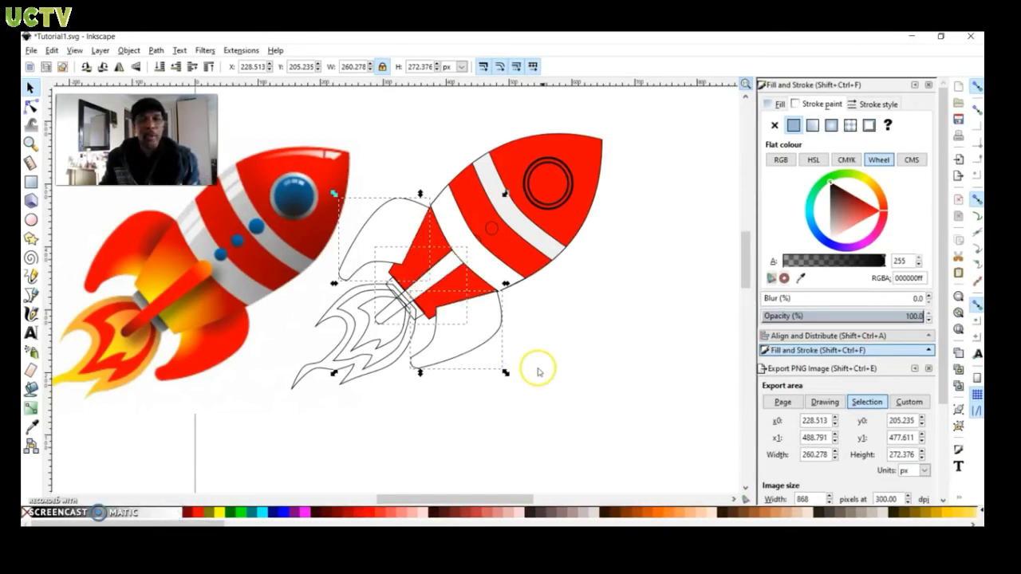
pyautogui.click(550, 358)
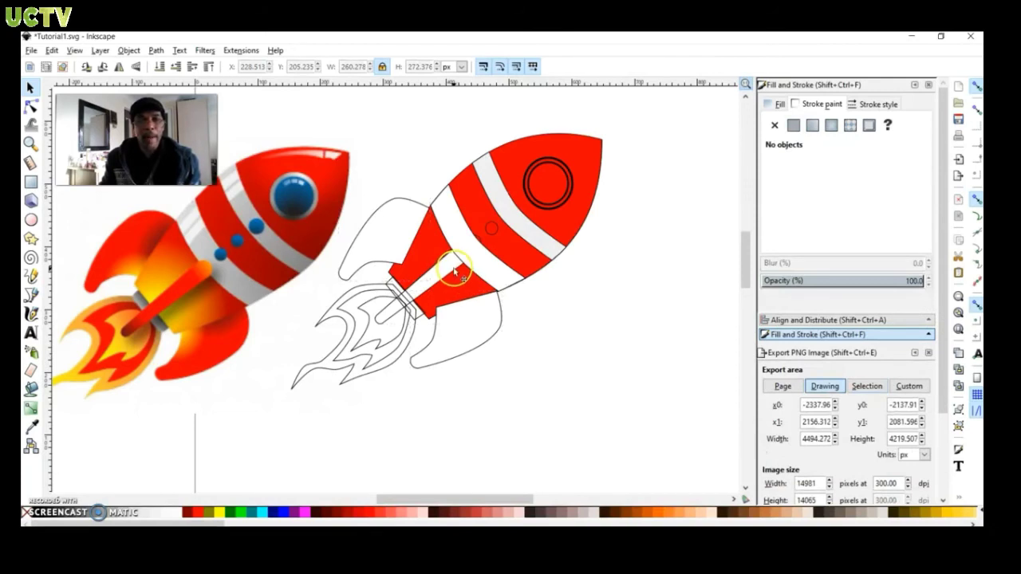
# Raise the central fin to the top of the stacking order and lower both outer fins to the bottom
pyautogui.click(454, 273)
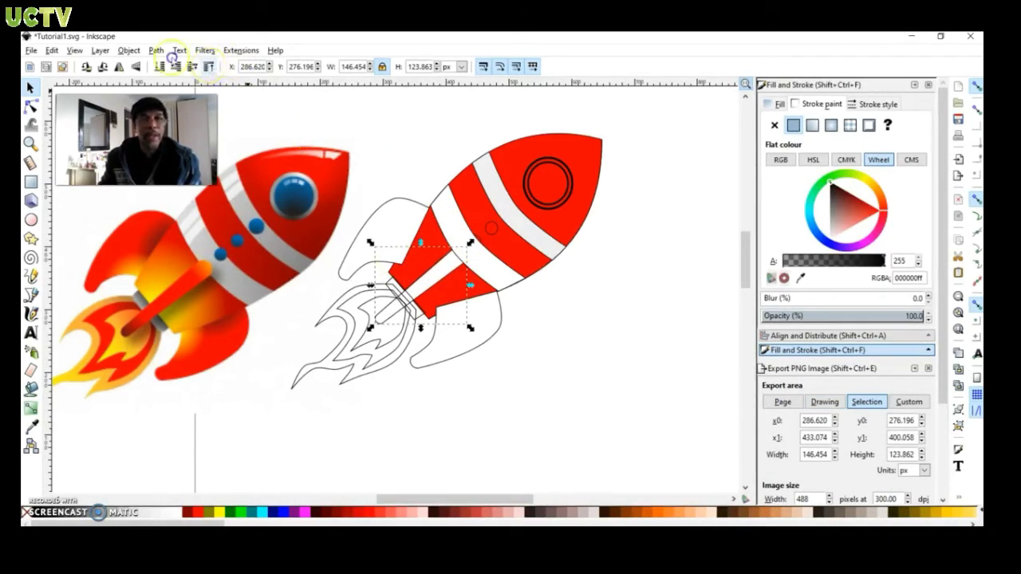
pyautogui.click(392, 214)
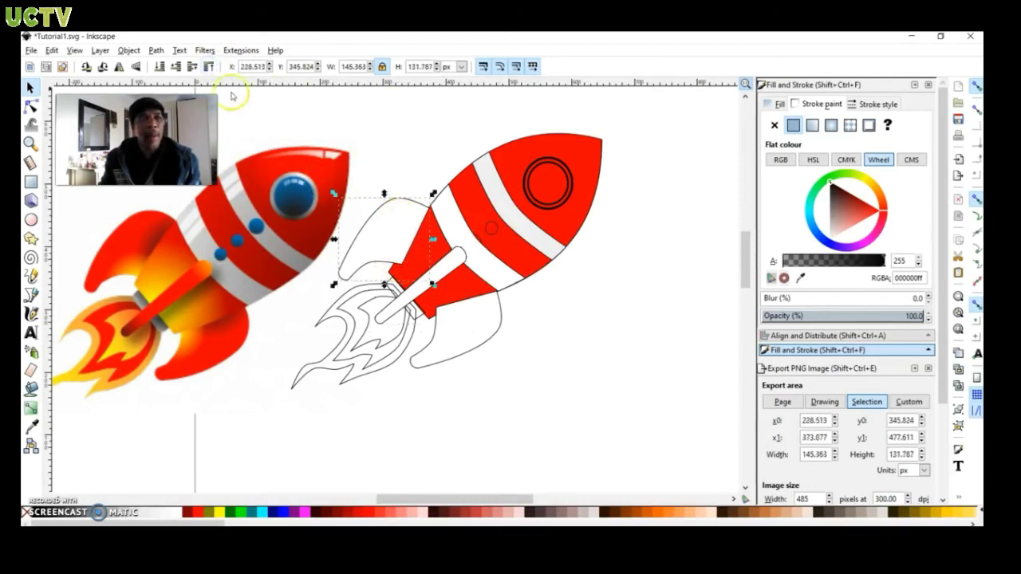
pyautogui.click(159, 68)
pyautogui.click(456, 327)
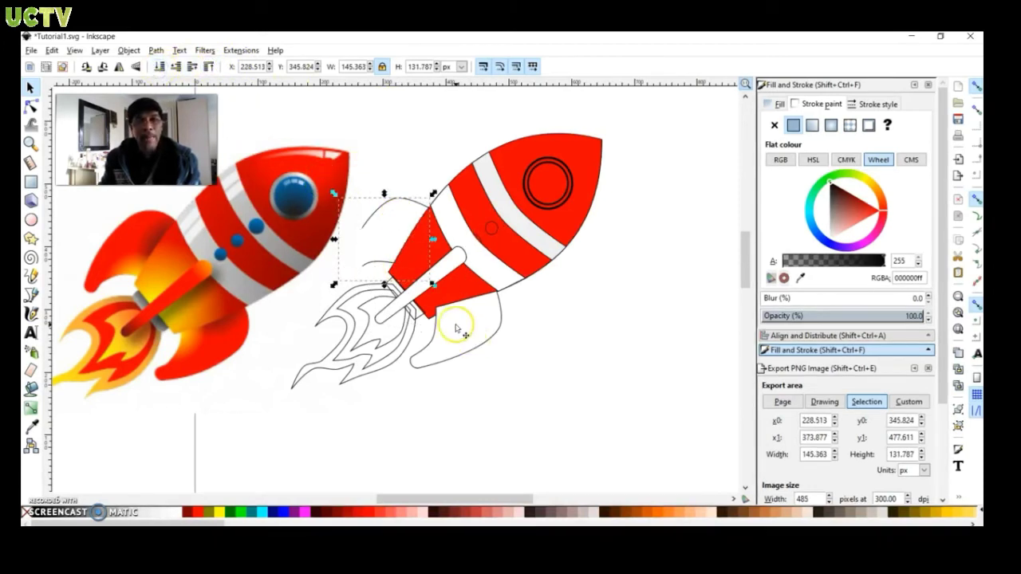
pyautogui.click(156, 68)
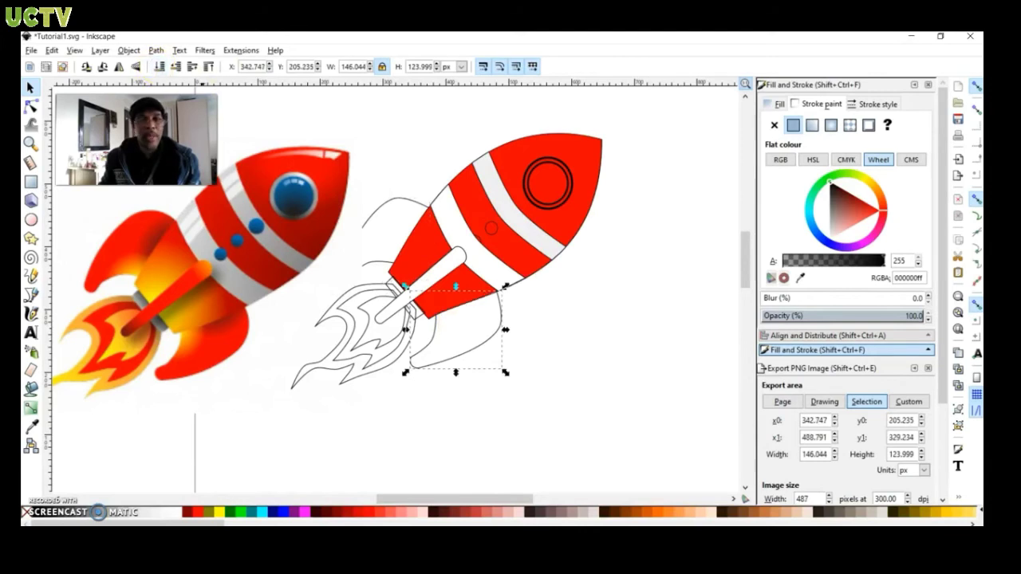
# Shift the reference image away from the traced rocket and fill both outer fins and the central fin with a slightly darker red than the body
pyautogui.moveTo(264, 229); pyautogui.dragTo(231, 236)
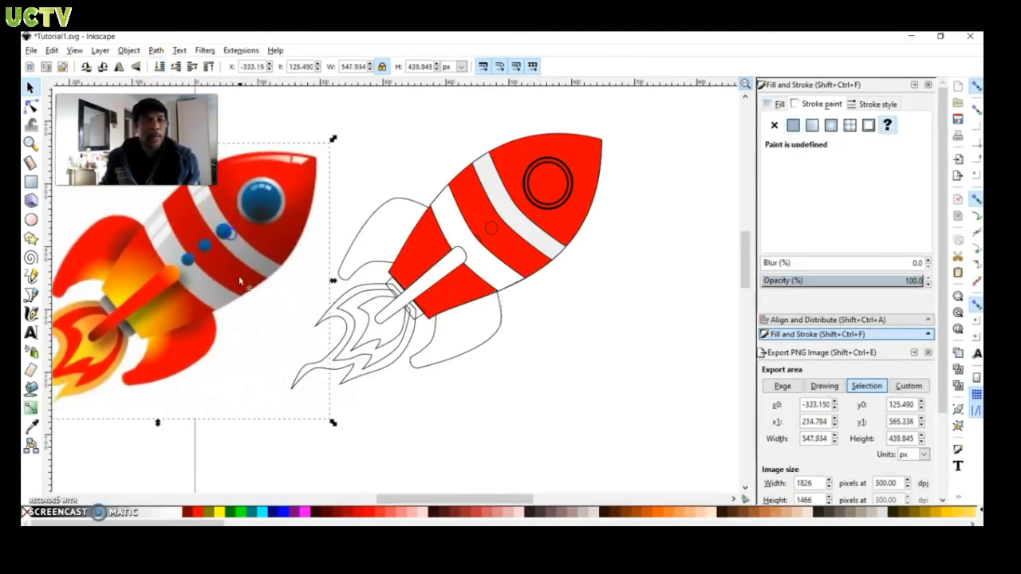
pyautogui.hscroll(-2, 321, 342)
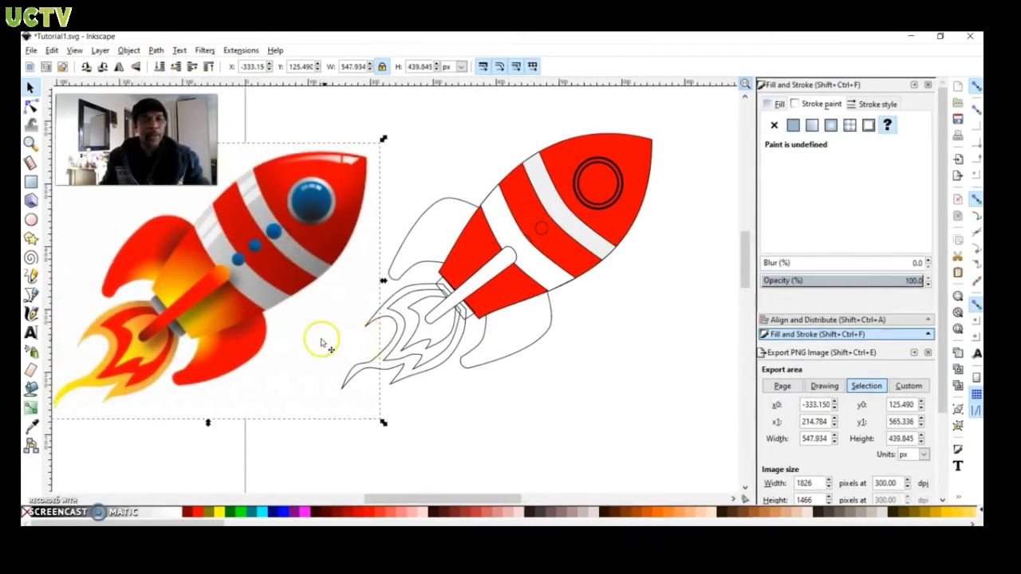
pyautogui.click(511, 355)
pyautogui.keyDown('shift'); pyautogui.click(453, 204); pyautogui.keyUp('shift')
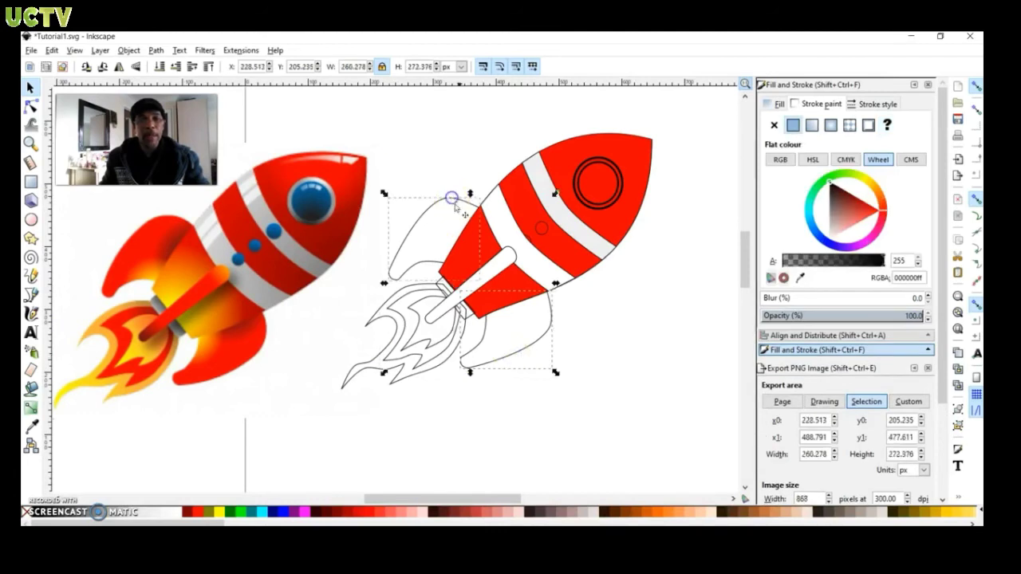
pyautogui.click(327, 512)
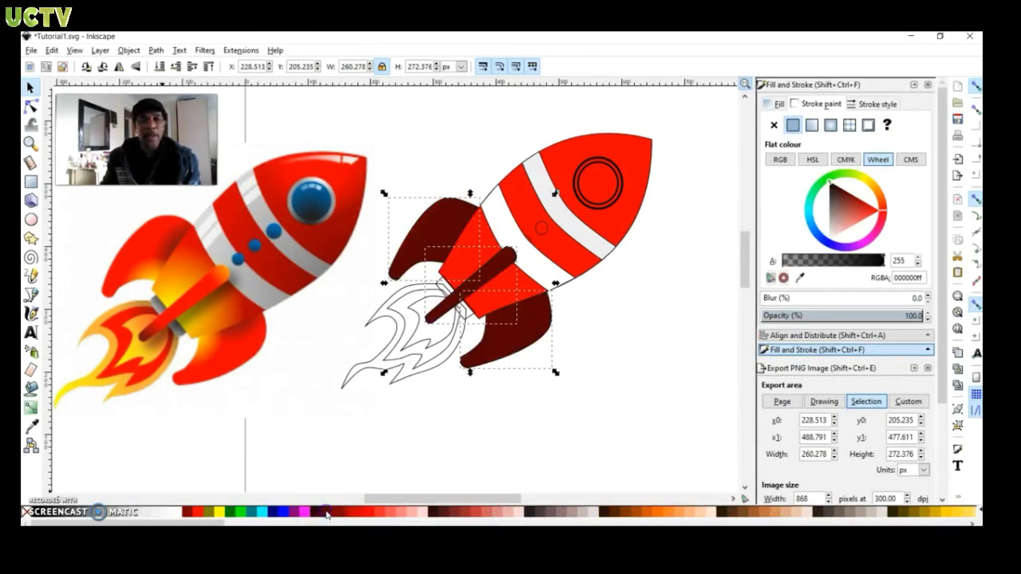
pyautogui.click(355, 511)
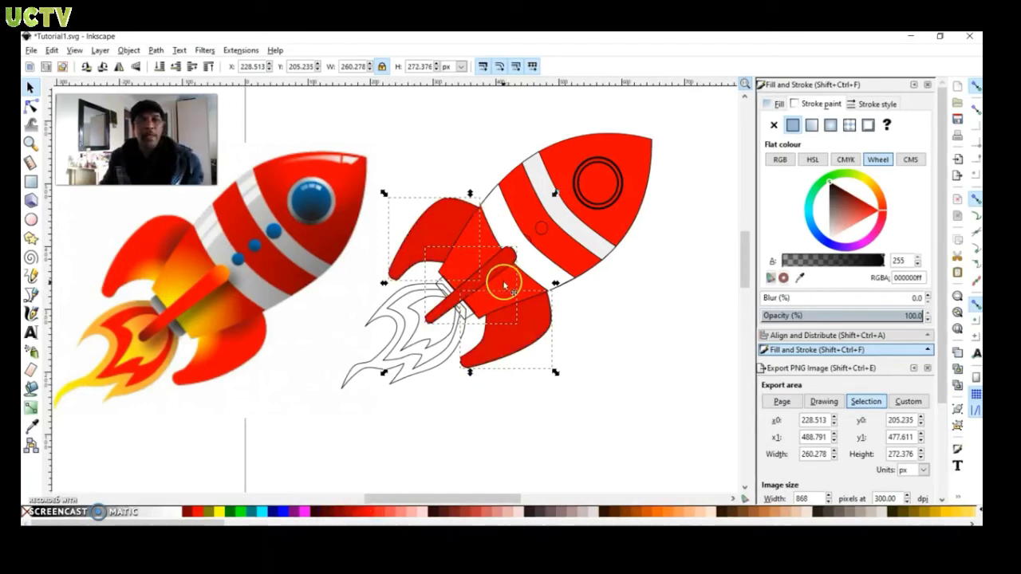
pyautogui.keyDown('ctrl'); pyautogui.scroll(2, 503, 278); pyautogui.keyUp('ctrl')
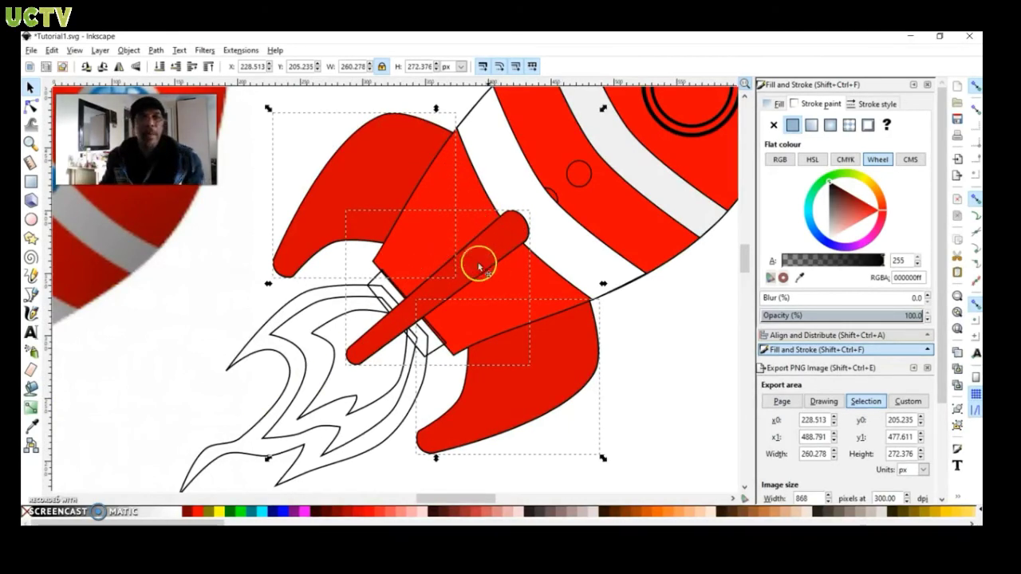
pyautogui.keyDown('ctrl'); pyautogui.scroll(-1, 470, 327); pyautogui.keyUp('ctrl')
pyautogui.keyDown('ctrl'); pyautogui.scroll(-1, 472, 327); pyautogui.keyUp('ctrl')
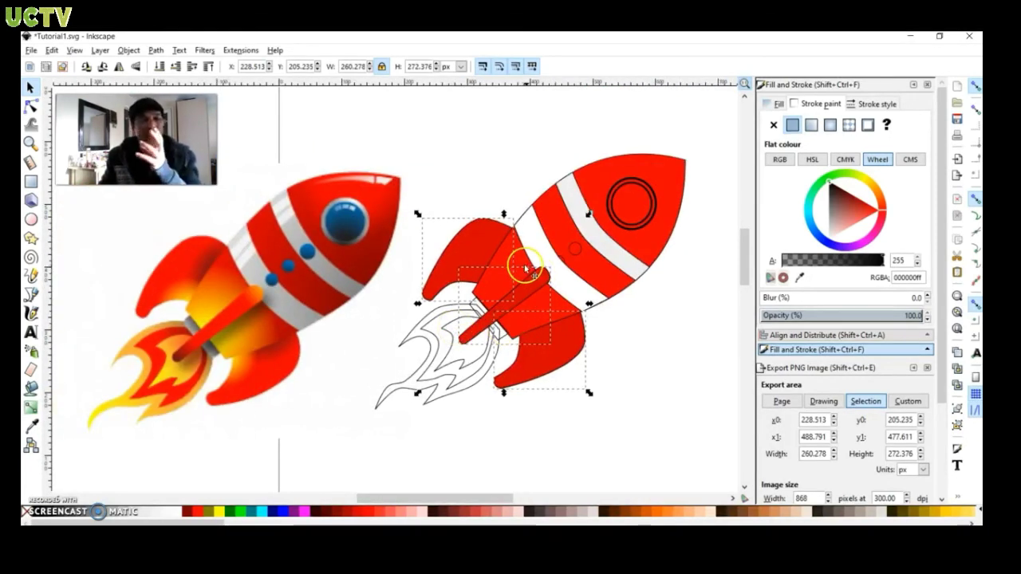
pyautogui.click(466, 163)
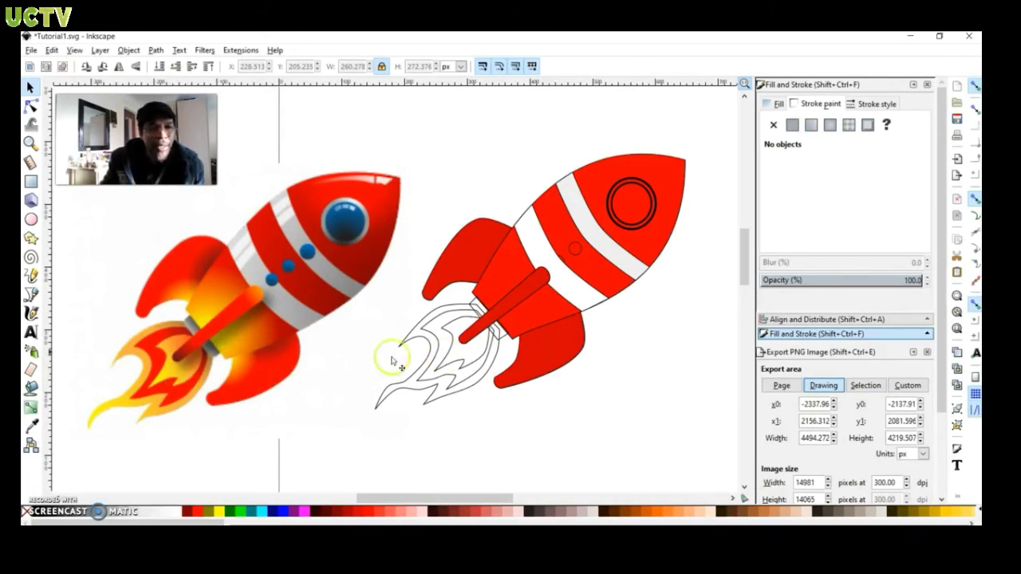
# Fill the inner flame with yellow, the middle flame with red and the outer flame with yellow
pyautogui.click(463, 366)
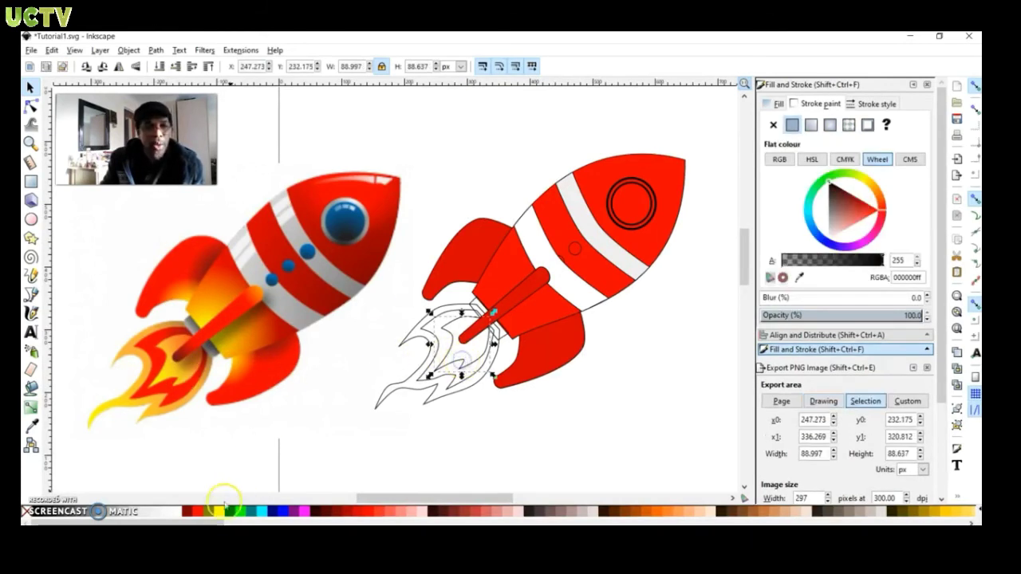
pyautogui.click(218, 511)
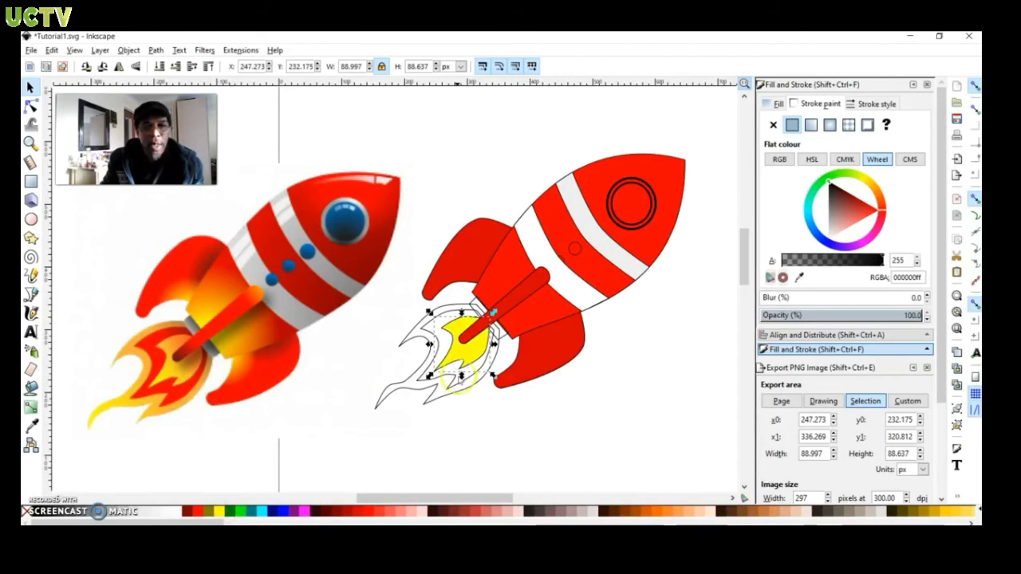
pyautogui.click(451, 382)
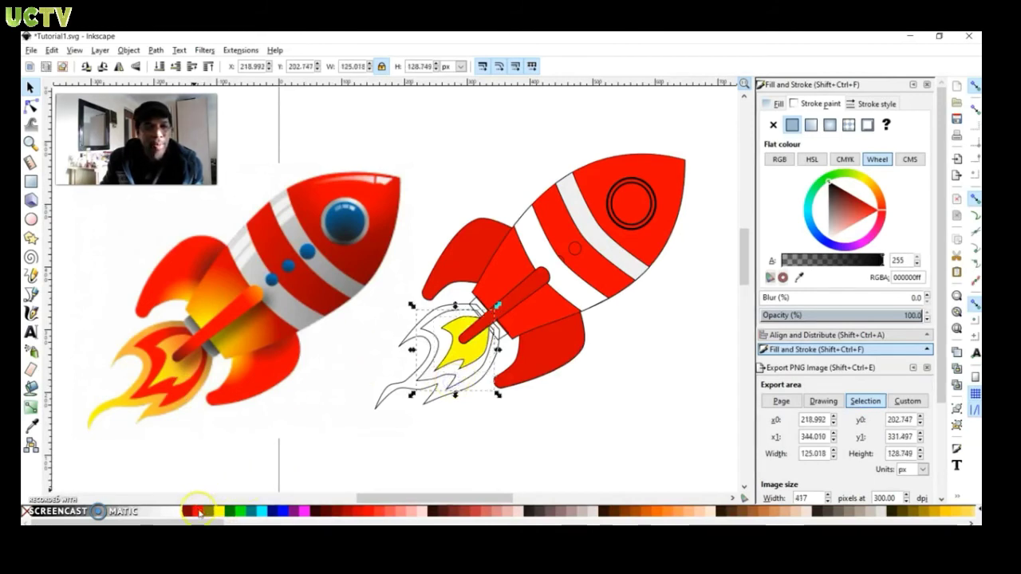
pyautogui.click(200, 511)
pyautogui.click(393, 392)
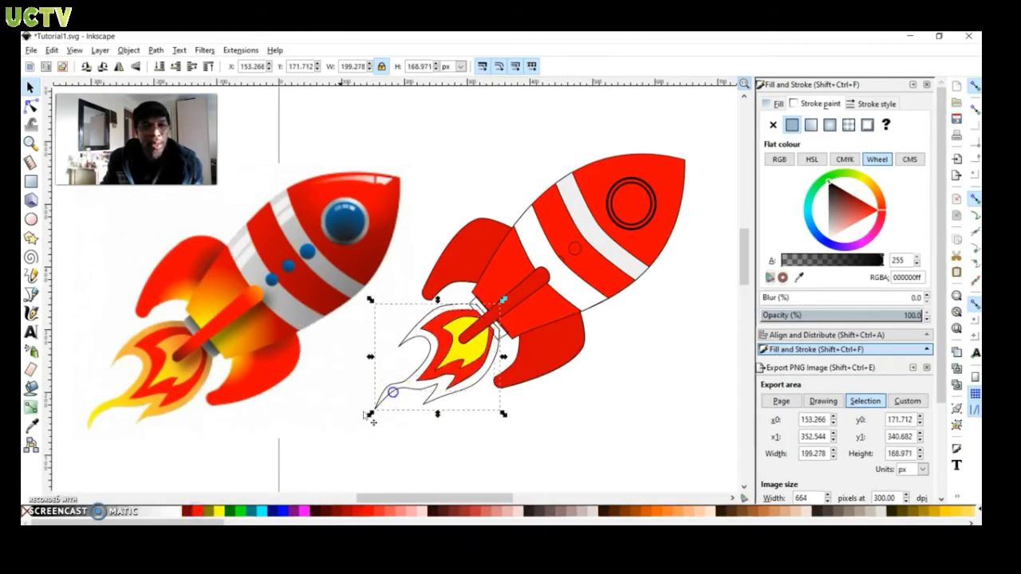
pyautogui.click(215, 511)
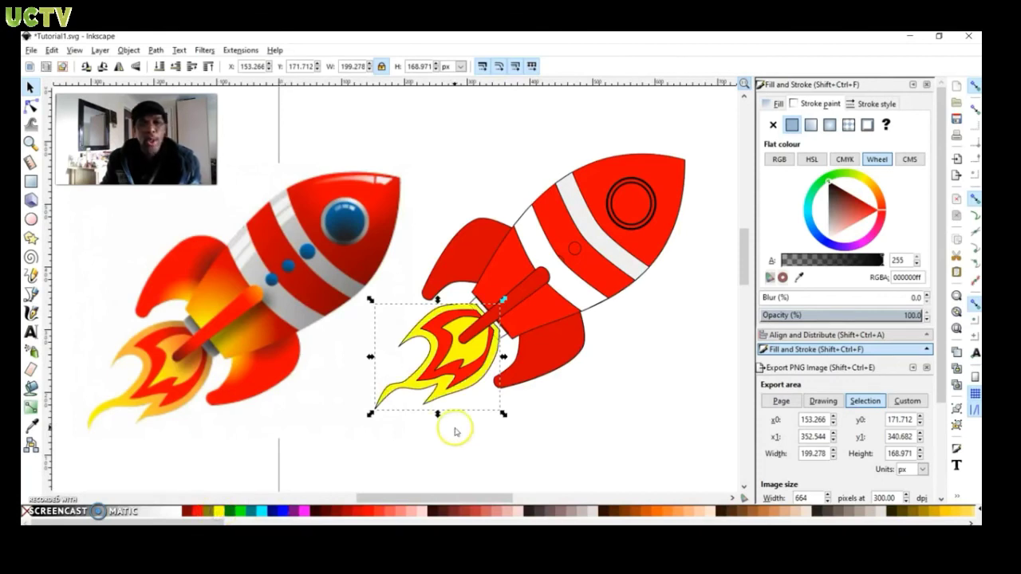
pyautogui.click(478, 449)
# Fill the nozzle band between the traced rocket's body and flames with grey
pyautogui.scroll(1, 231, 351)
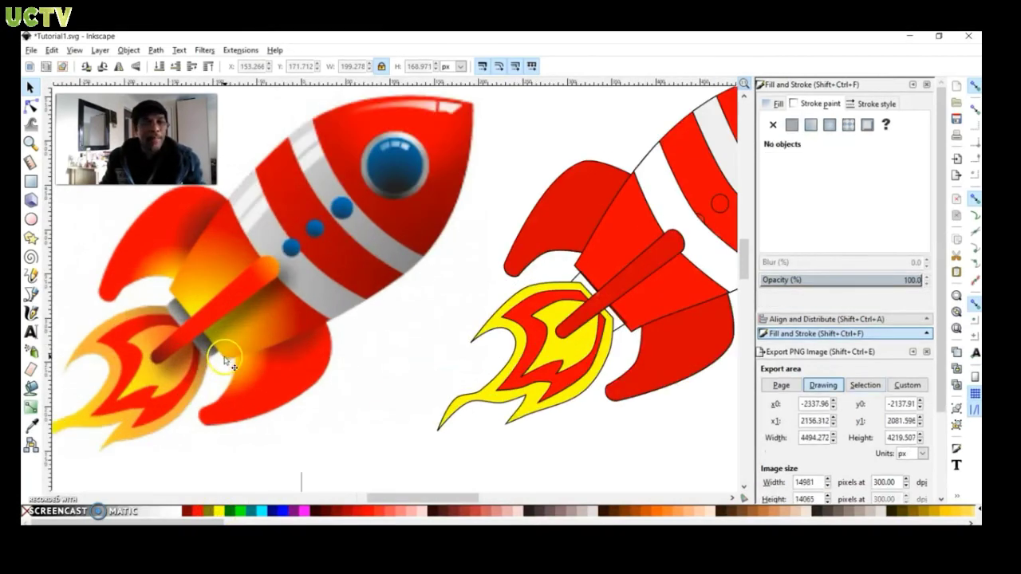
pyautogui.click(622, 331)
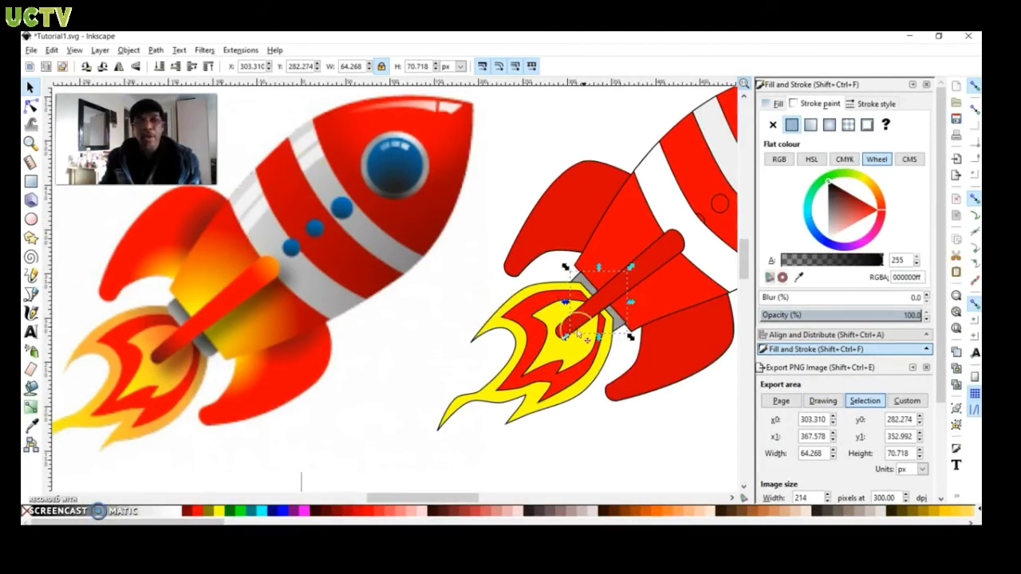
pyautogui.click(446, 319)
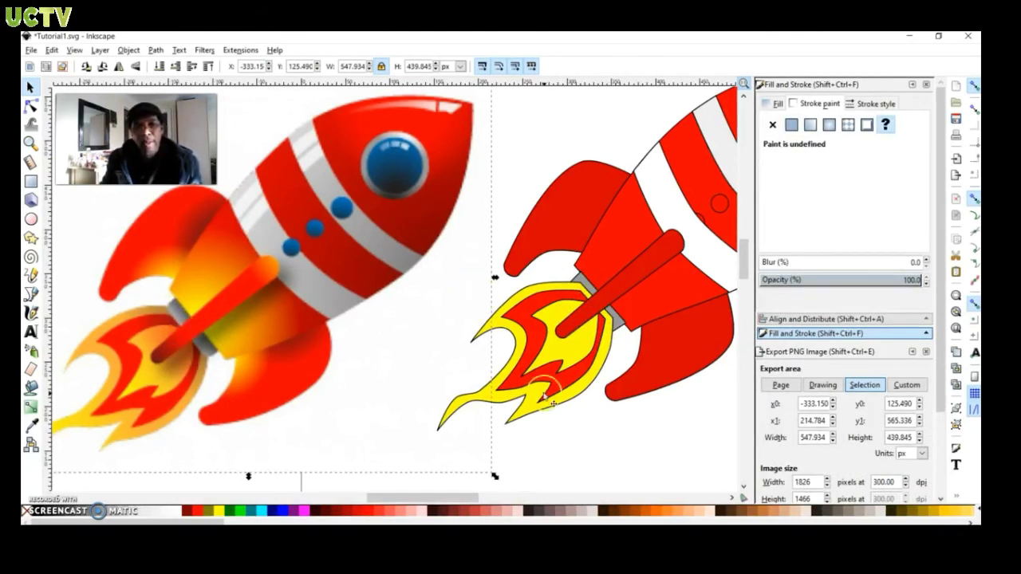
# Lower all three flame shapes to the bottom of the stacking order and move the reference image clear of them
pyautogui.click(563, 354)
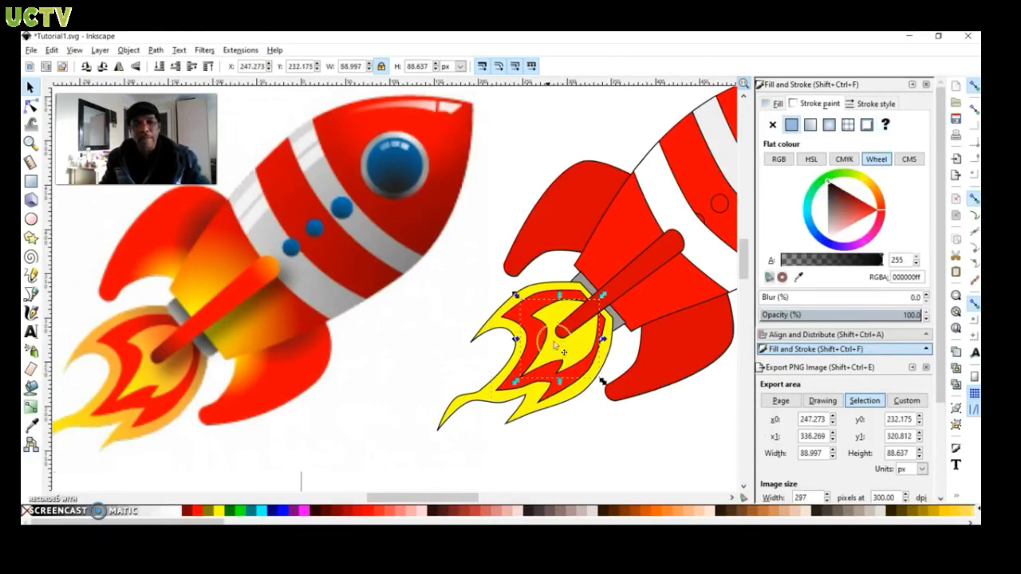
pyautogui.click(511, 318)
pyautogui.click(489, 329)
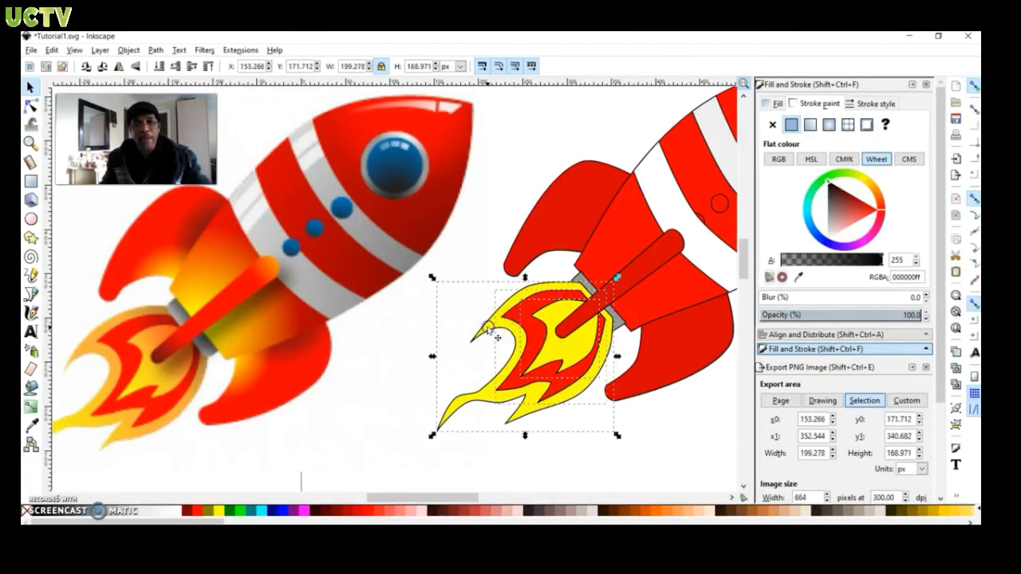
pyautogui.click(160, 67)
pyautogui.click(403, 330)
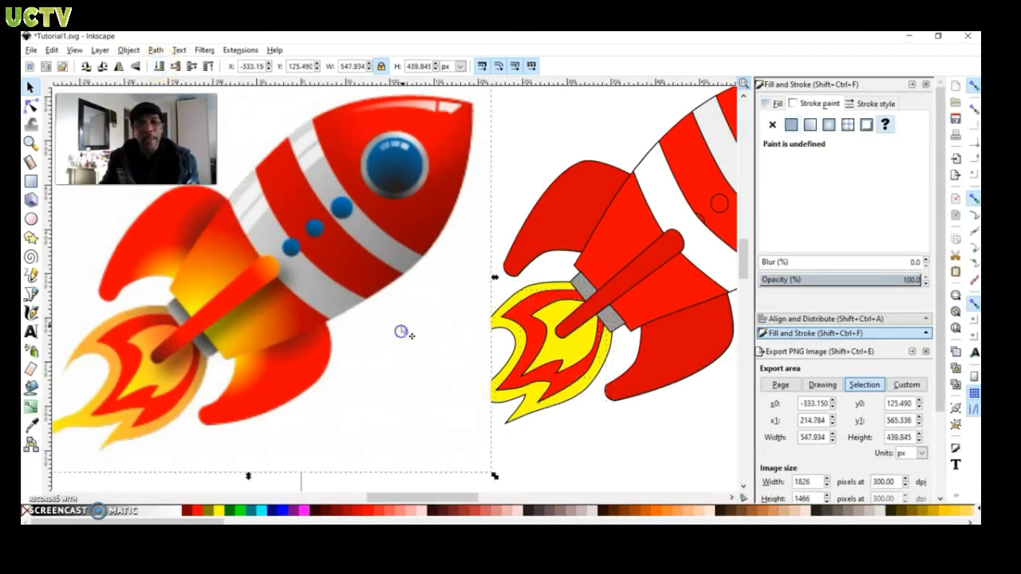
pyautogui.moveTo(398, 247); pyautogui.dragTo(354, 243)
pyautogui.scroll(-1, 630, 321)
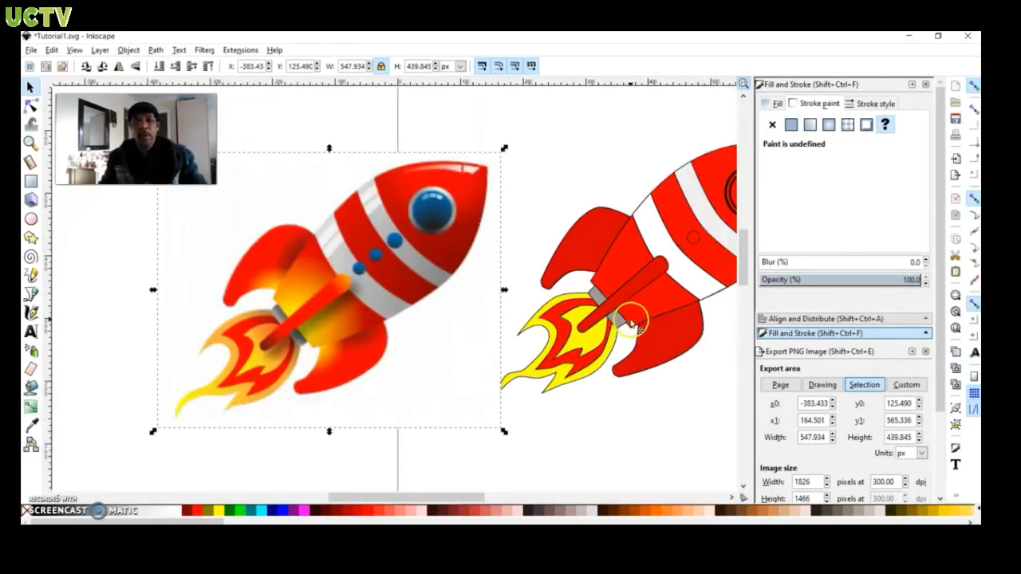
# Raise the three small round windows to the top and fill them with the blue sampled from the reference rocket's small windows
pyautogui.hscroll(-2, 629, 323)
pyautogui.hscroll(6, 630, 323)
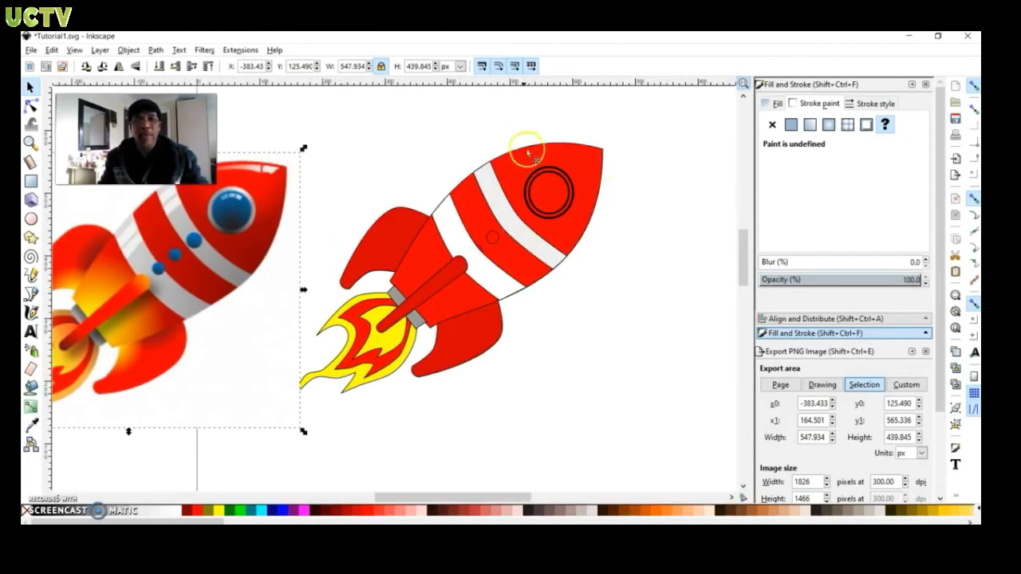
pyautogui.moveTo(432, 149)
pyautogui.mouseDown()
pyautogui.moveTo(490, 255)
pyautogui.moveTo(531, 300)
pyautogui.mouseUp()
pyautogui.click(472, 249)
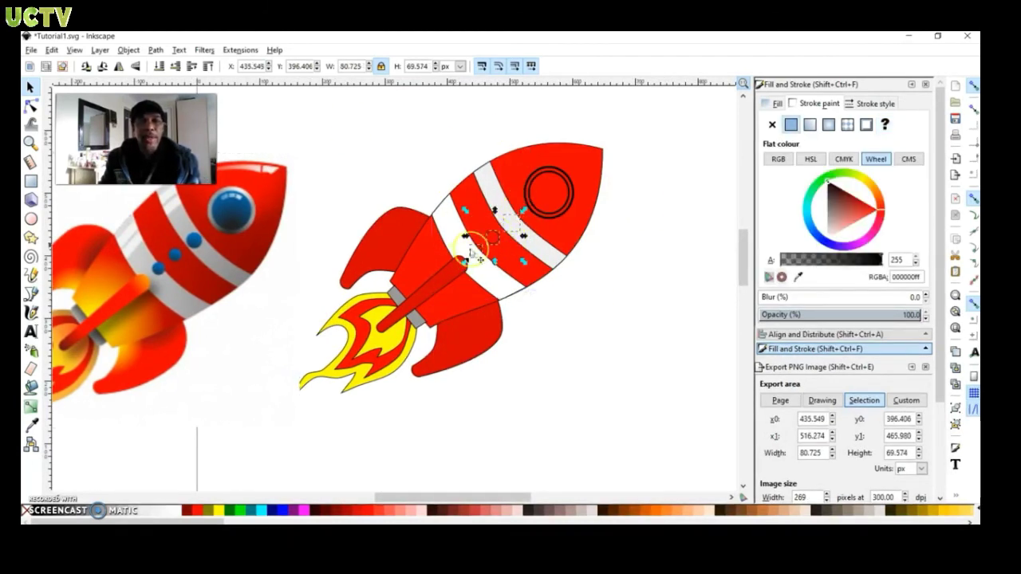
pyautogui.click(209, 68)
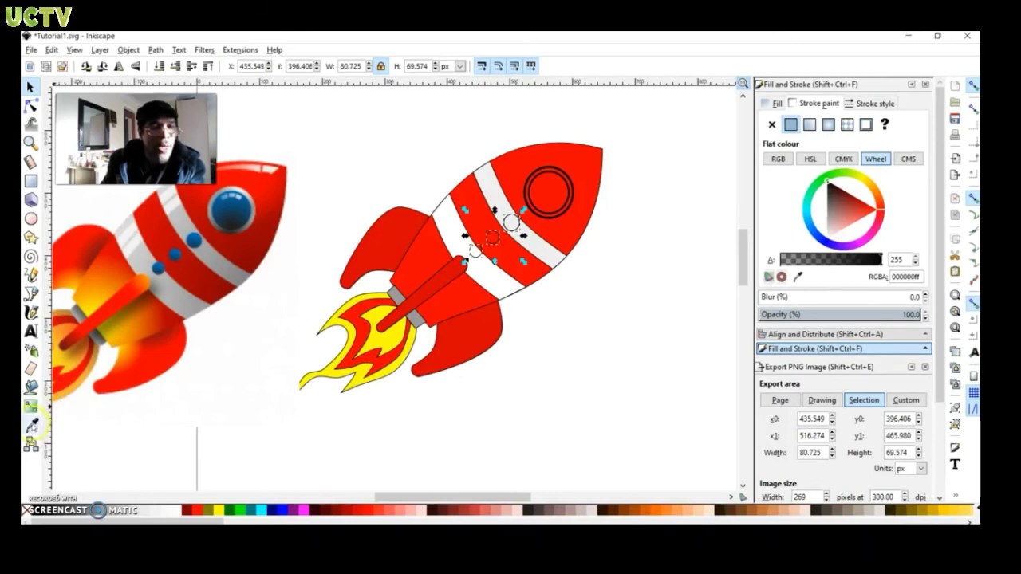
pyautogui.click(31, 426)
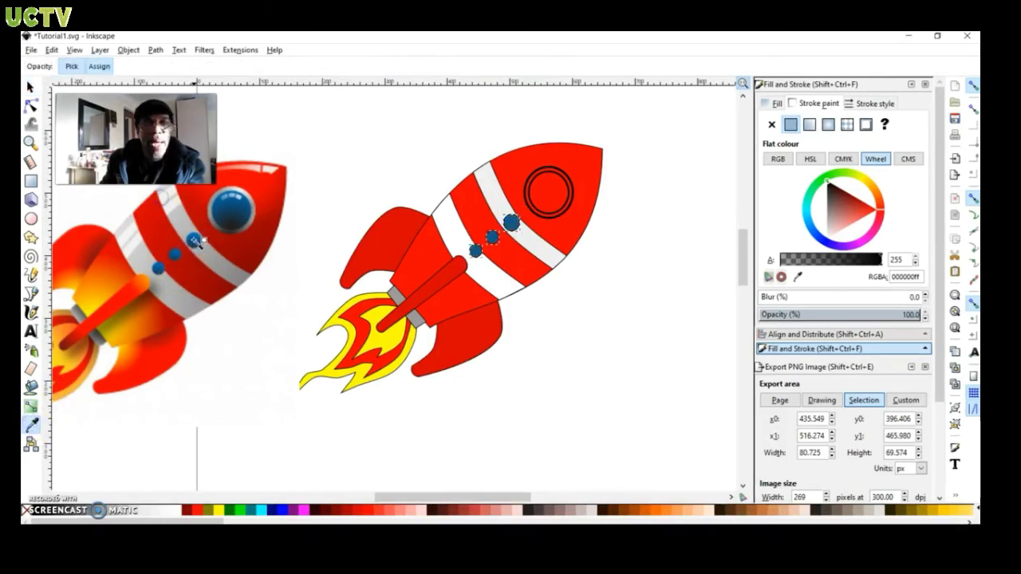
pyautogui.click(30, 86)
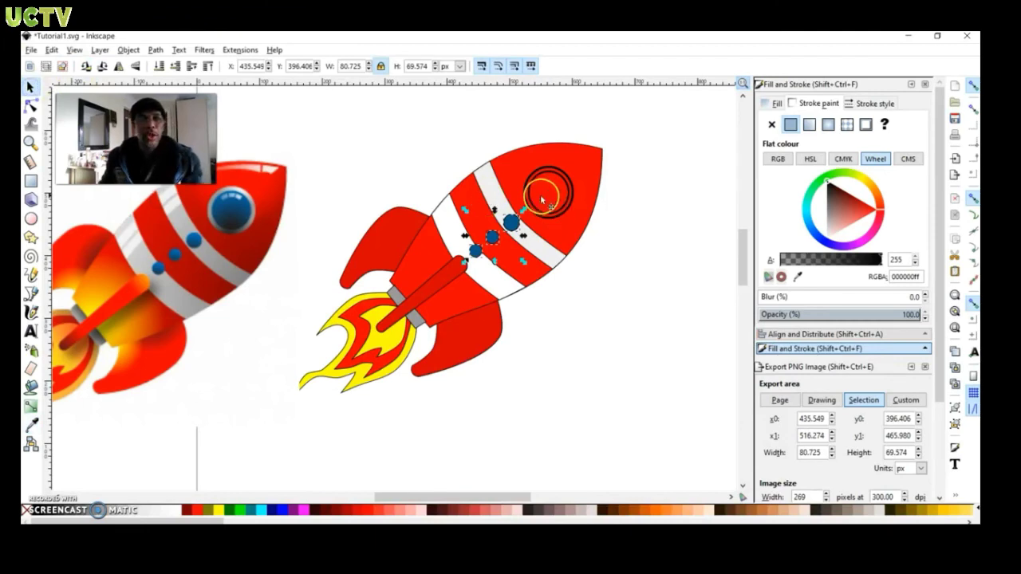
# Bring the reference image to the front beside the traced nose and fill the inner porthole circle with blue sampled from its small window
pyautogui.moveTo(205, 246); pyautogui.dragTo(424, 184)
pyautogui.click(207, 67)
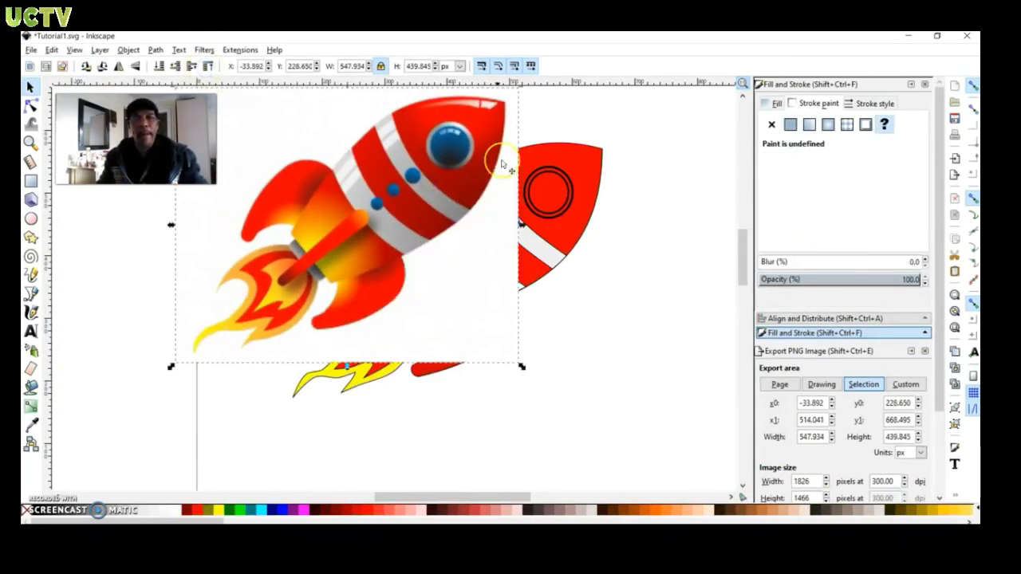
pyautogui.scroll(2, 583, 183)
pyautogui.scroll(3, 572, 192)
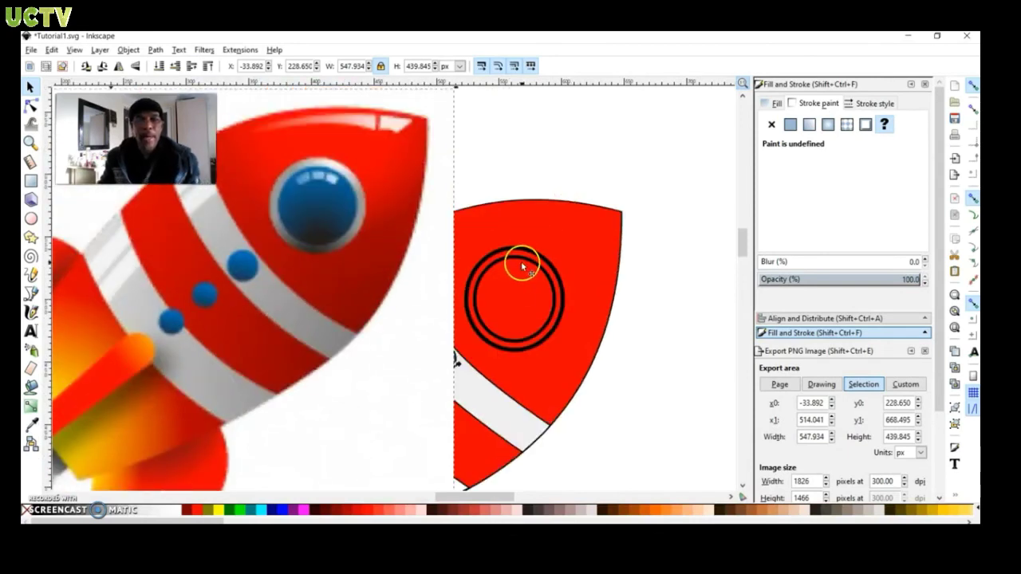
pyautogui.click(519, 257)
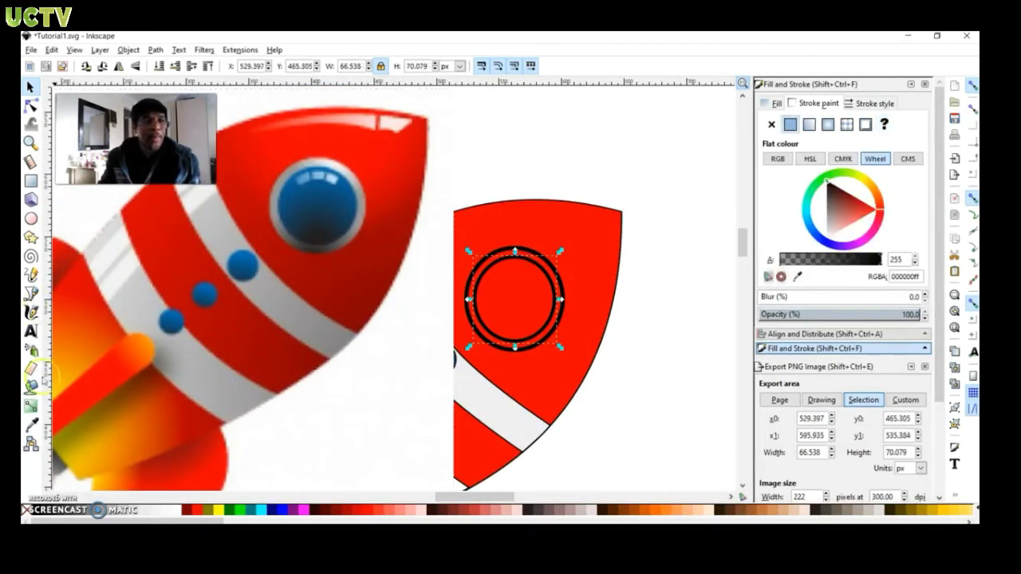
pyautogui.click(32, 425)
pyautogui.click(243, 268)
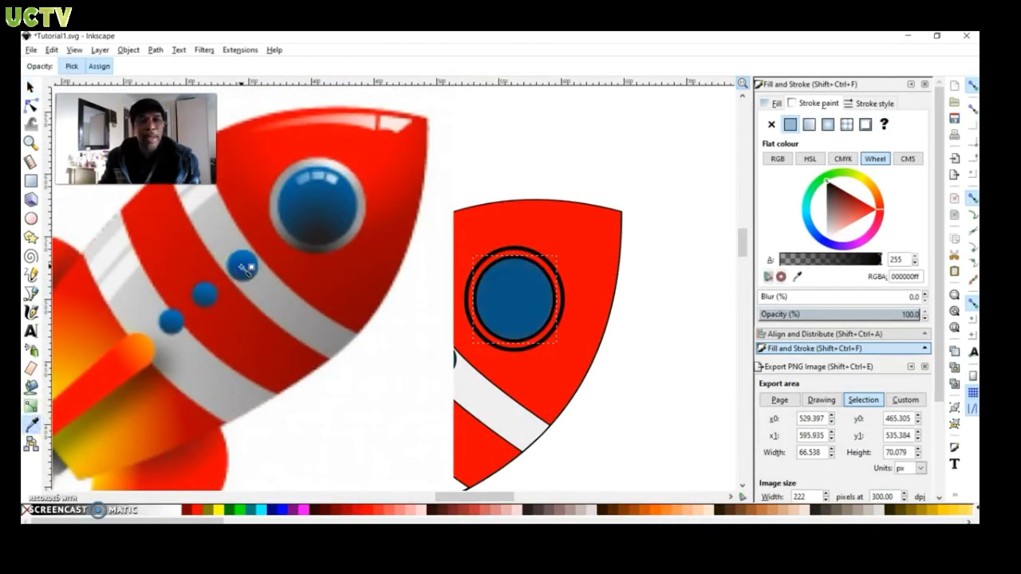
pyautogui.click(30, 87)
# Fill the outer porthole circle with white and lower it behind the blue inner circle
pyautogui.click(531, 234)
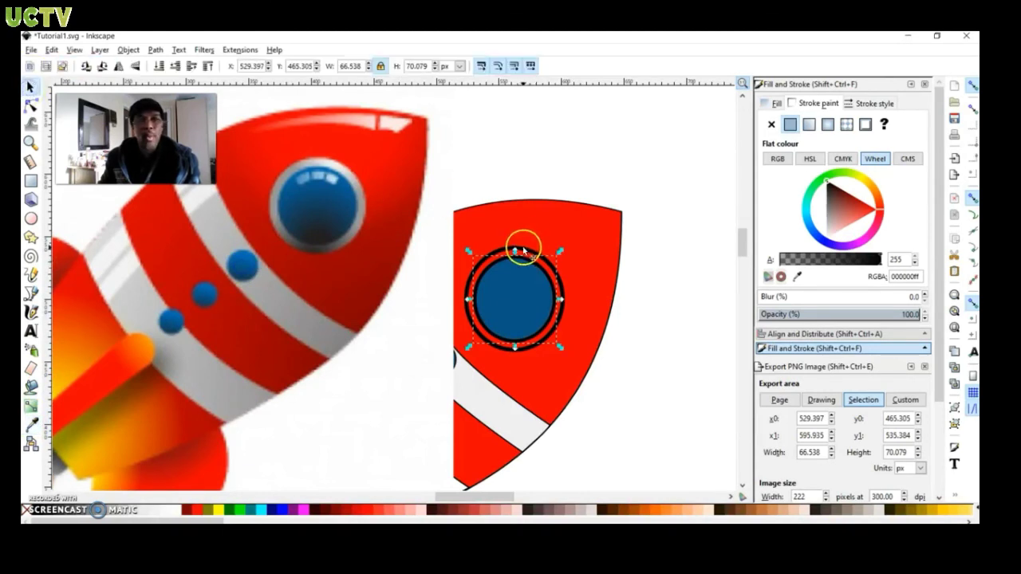
pyautogui.click(521, 242)
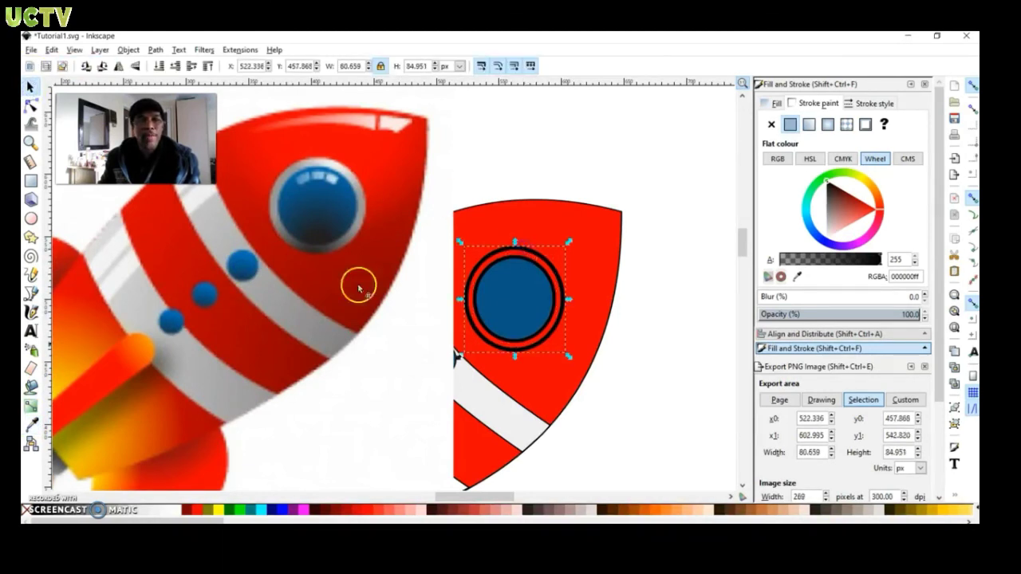
pyautogui.click(181, 509)
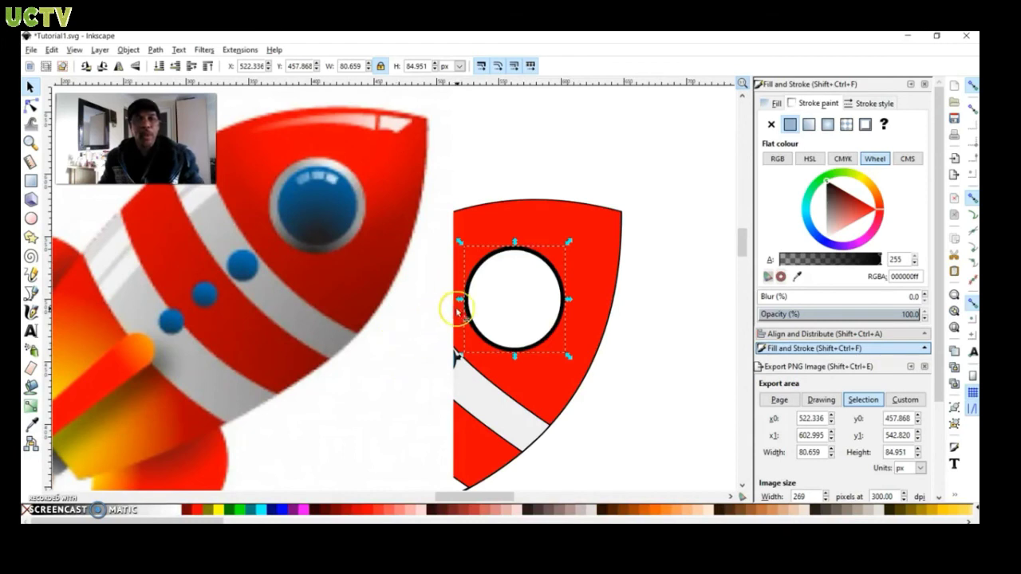
pyautogui.click(175, 66)
# Move the reference image clear of the traced rocket and select all of the traced rocket's parts
pyautogui.scroll(-2, 344, 274)
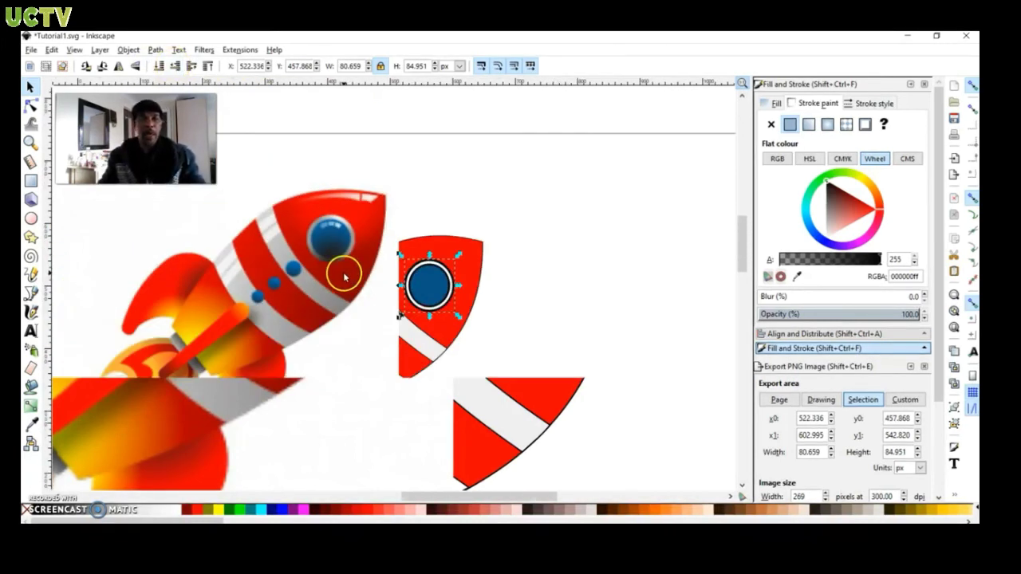
pyautogui.hscroll(-2, 325, 284)
pyautogui.moveTo(325, 283); pyautogui.dragTo(91, 272)
pyautogui.scroll(-1, 243, 282)
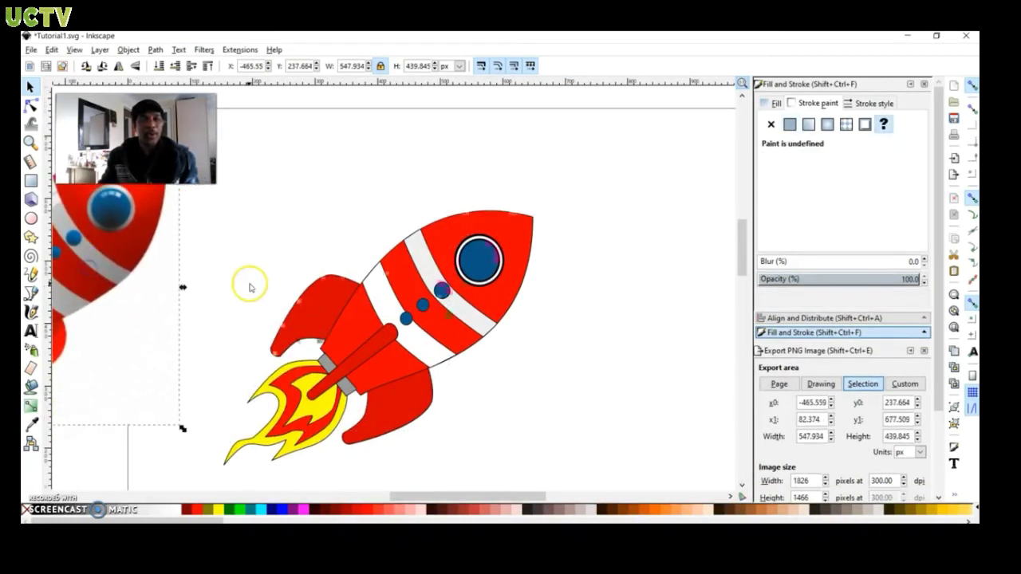
pyautogui.scroll(-2, 592, 161)
pyautogui.moveTo(581, 125)
pyautogui.mouseDown()
pyautogui.moveTo(421, 295)
pyautogui.moveTo(201, 480)
pyautogui.mouseUp()
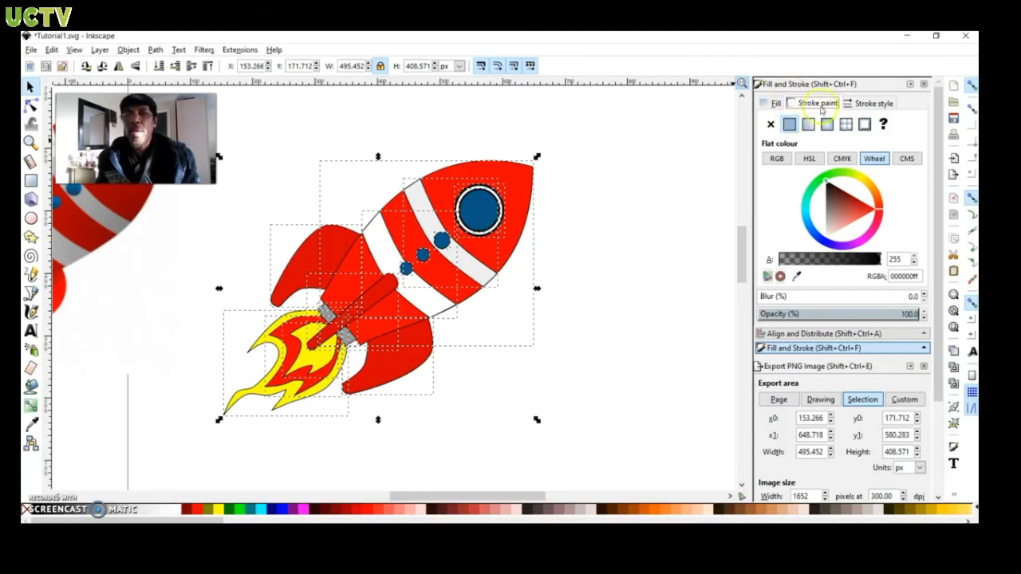
# Remove the stroke paint from all parts of the traced rocket and deselect them
pyautogui.click(771, 125)
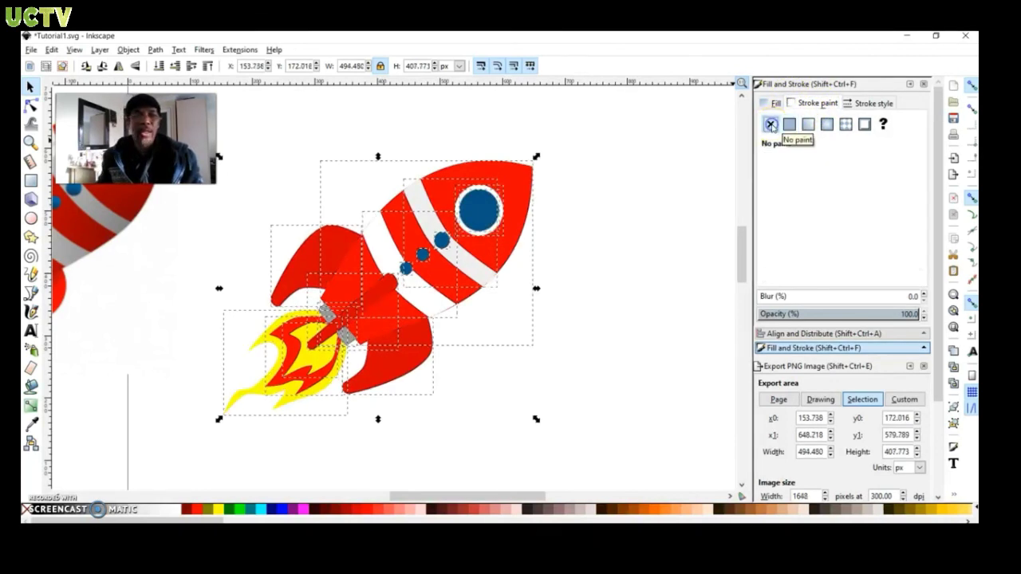
pyautogui.click(596, 224)
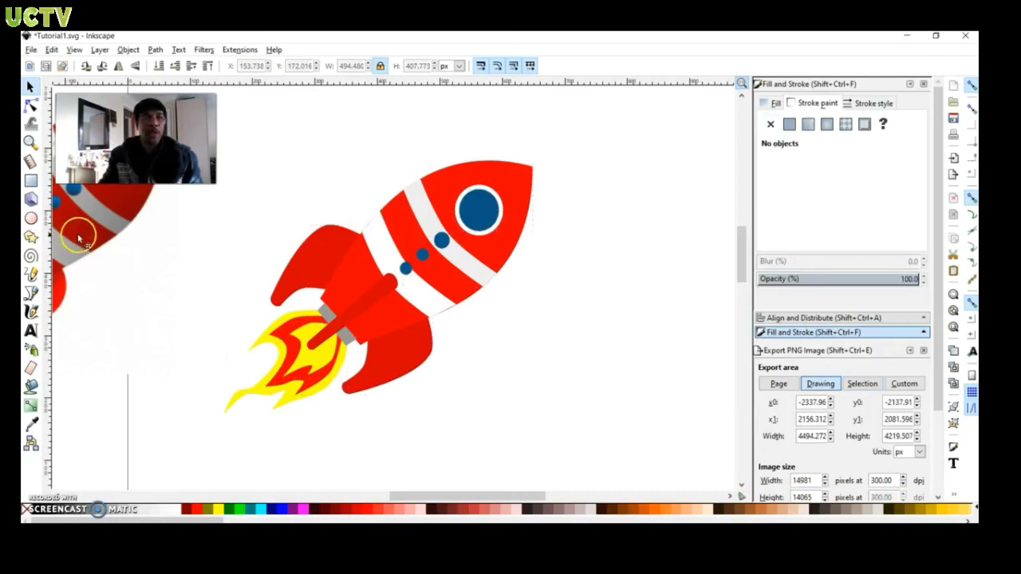
# Place the reference image below and to the right of the traced rocket for comparison, lowered to the bottom of the stacking order
pyautogui.moveTo(78, 238); pyautogui.dragTo(599, 365)
pyautogui.click(158, 66)
pyautogui.scroll(-3, 373, 227)
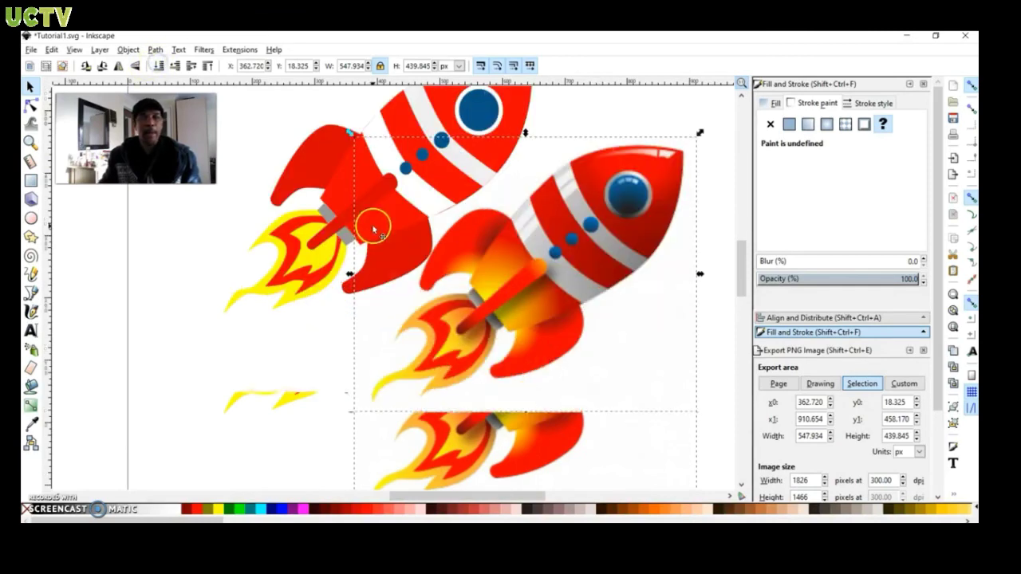
pyautogui.moveTo(540, 249); pyautogui.dragTo(533, 270)
pyautogui.scroll(3, 534, 243)
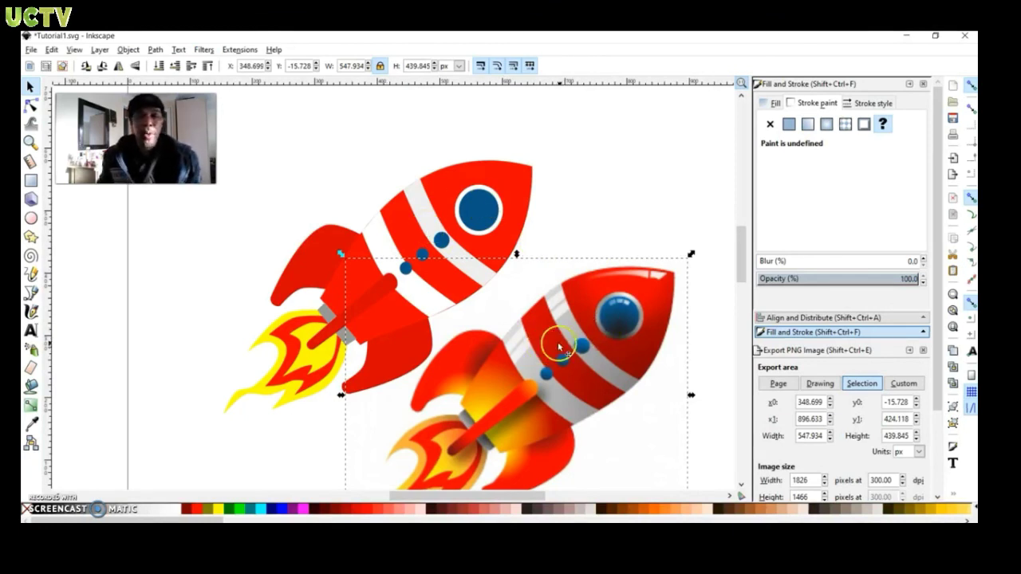
pyautogui.moveTo(559, 348); pyautogui.dragTo(562, 349)
pyautogui.scroll(-2, 566, 355)
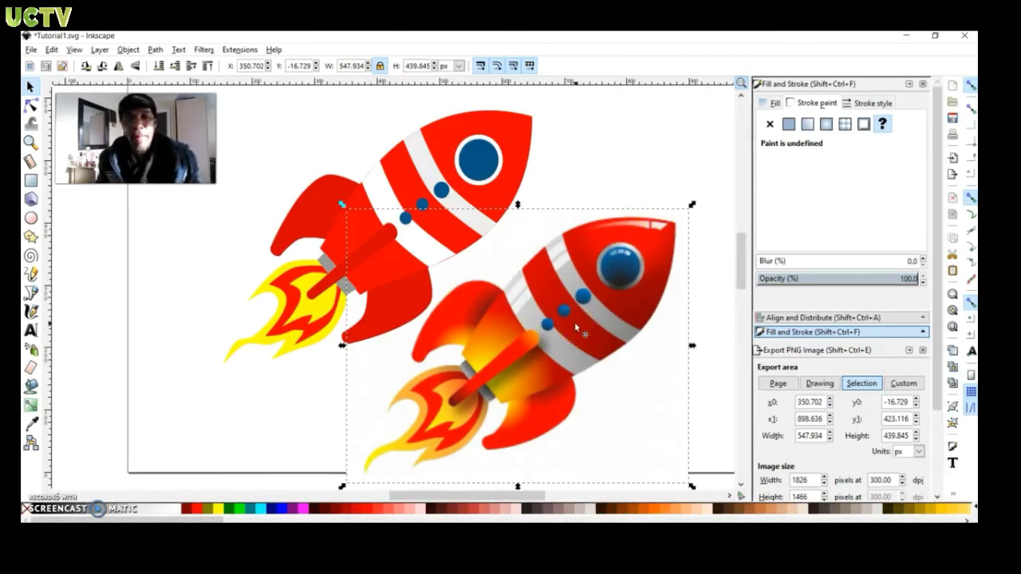
pyautogui.moveTo(574, 327); pyautogui.dragTo(582, 332)
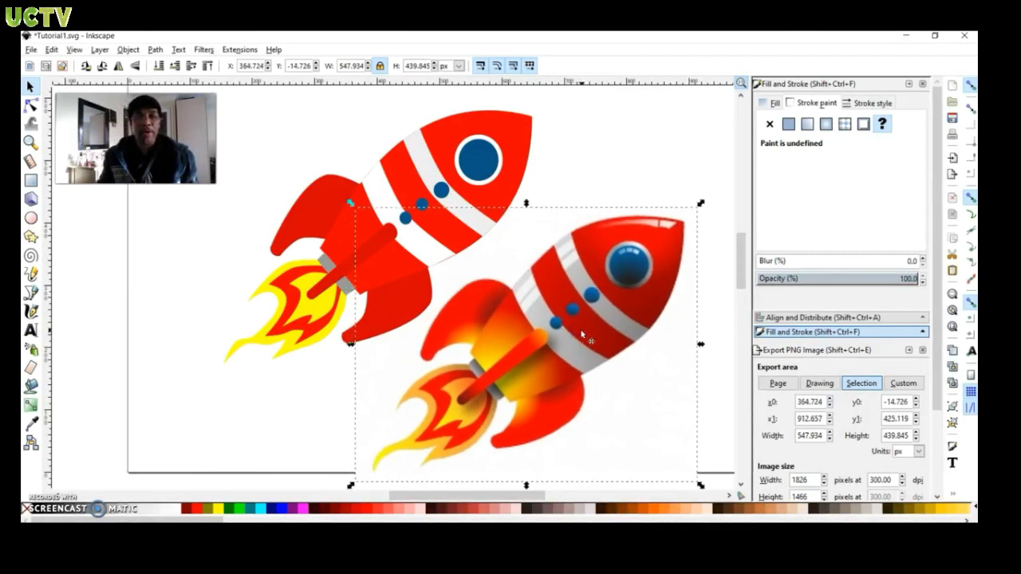